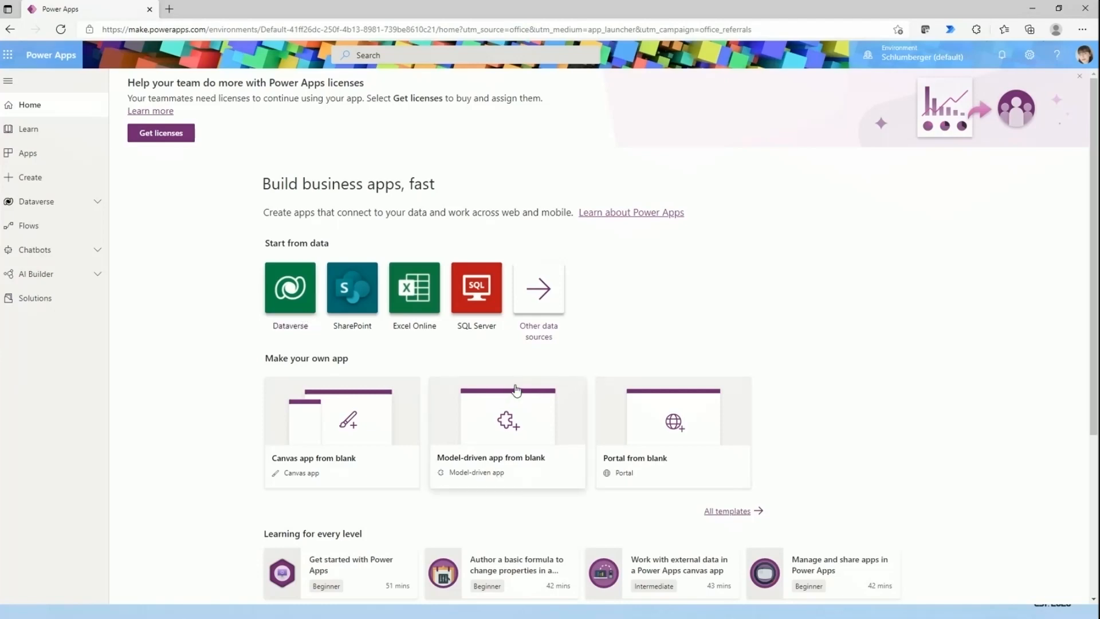
- Start a new canvas app from blank and name it New Controls App
left_click(49, 179)
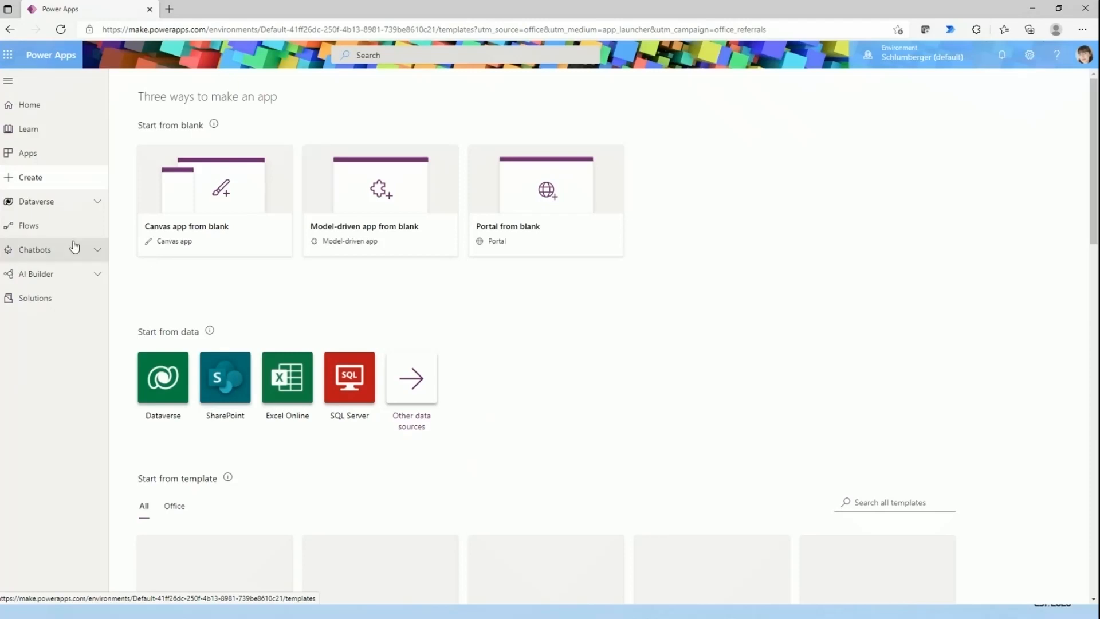
left_click(225, 214)
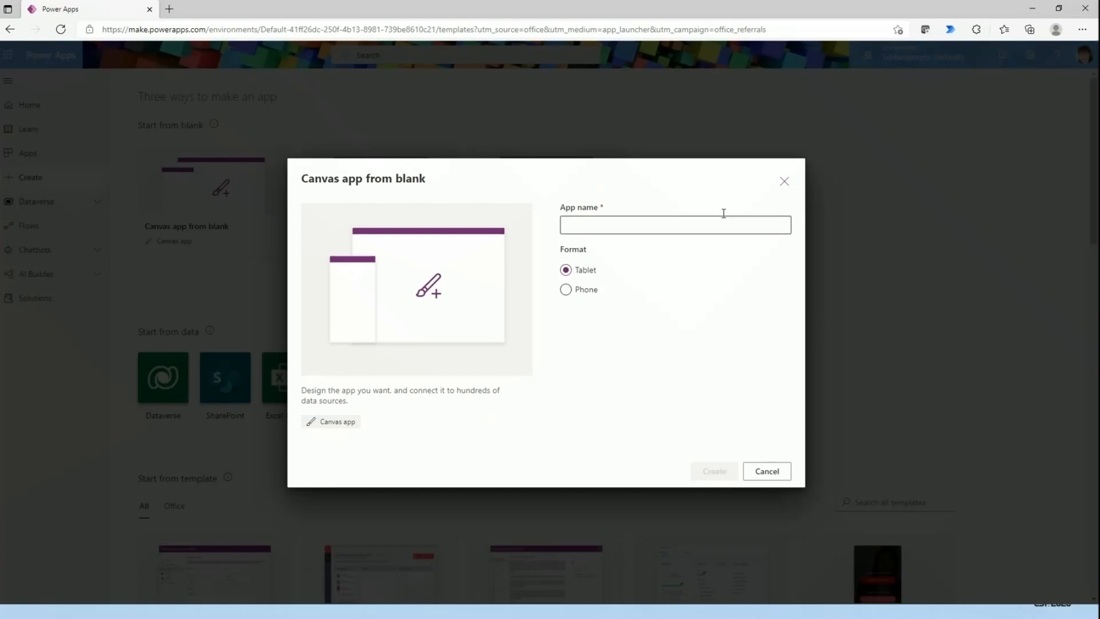
left_click(703, 223)
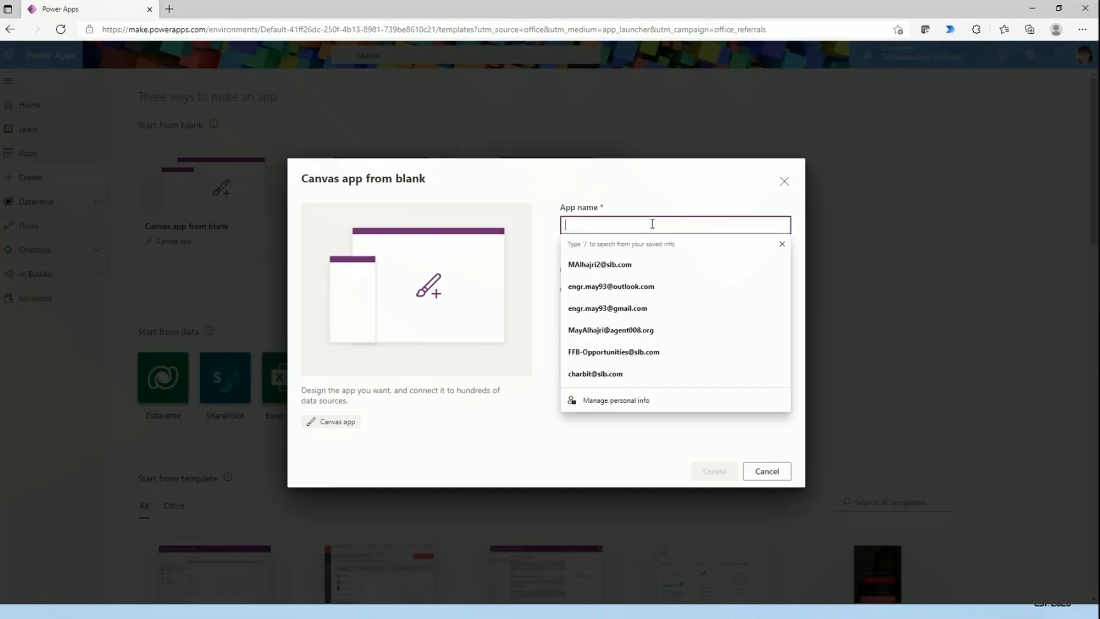
type("New Cont")
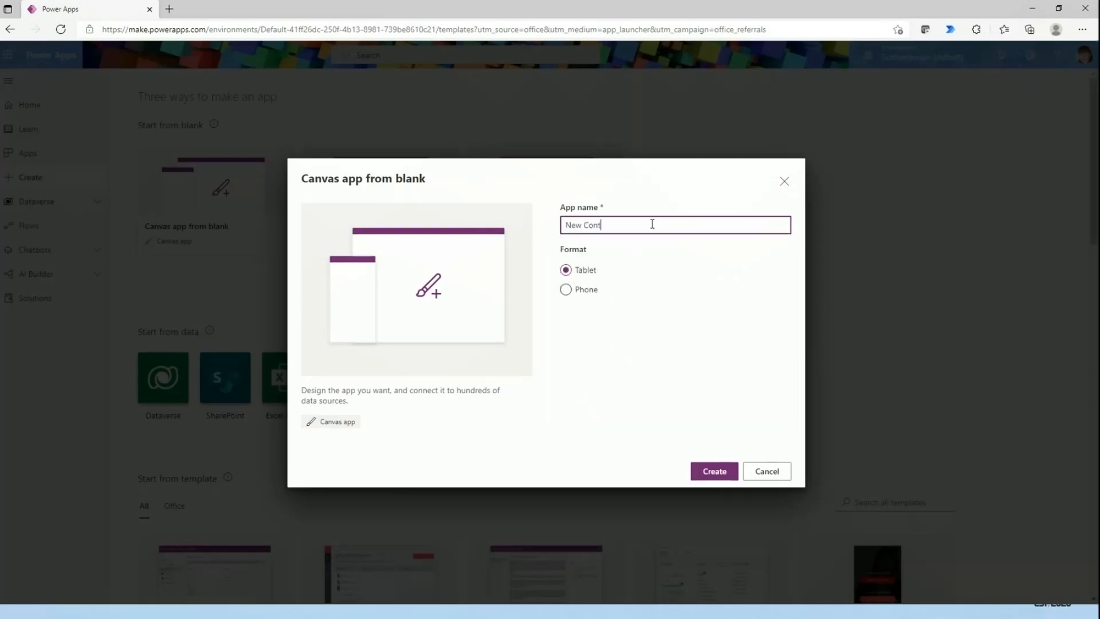
type("rols App")
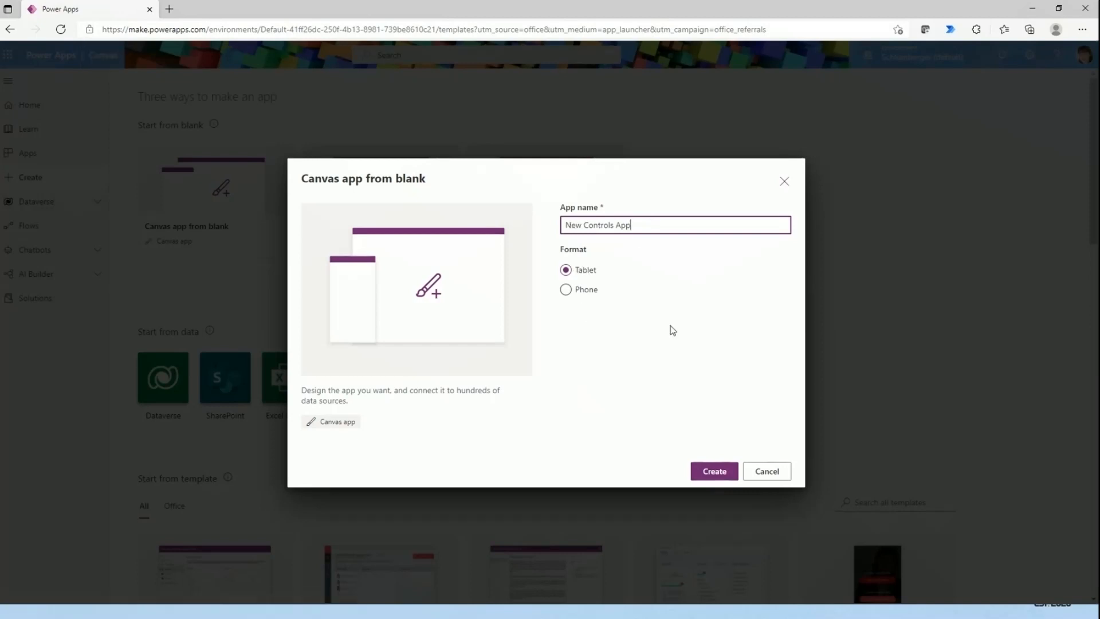
- Create the app in the Phone format and dismiss the welcome and feedback dialogs without answering them
left_click(583, 290)
left_click(583, 279)
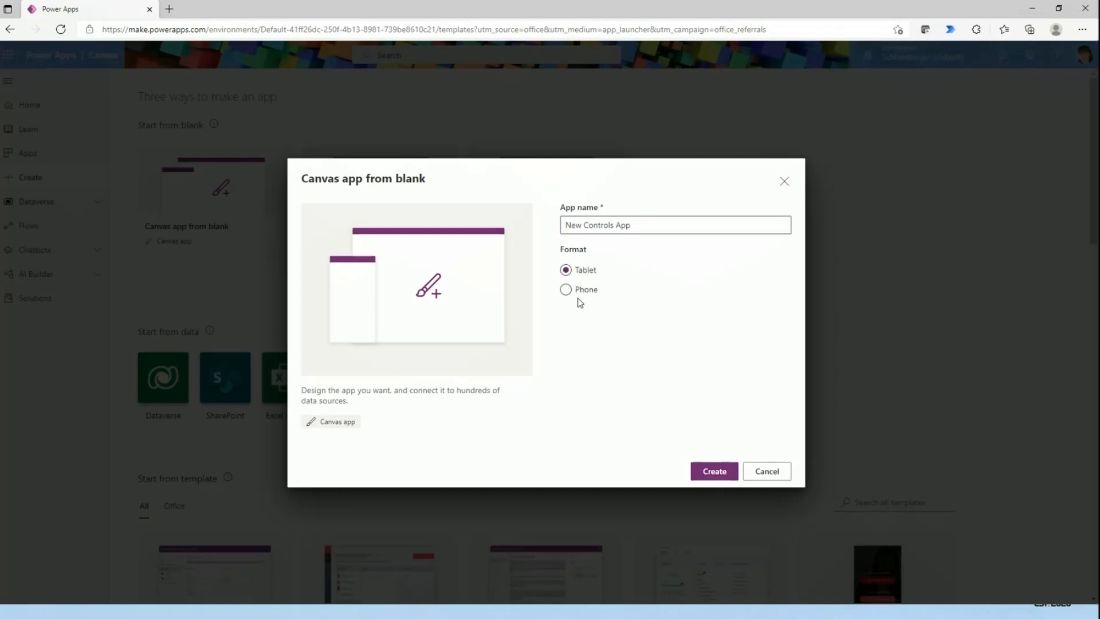
left_click(585, 290)
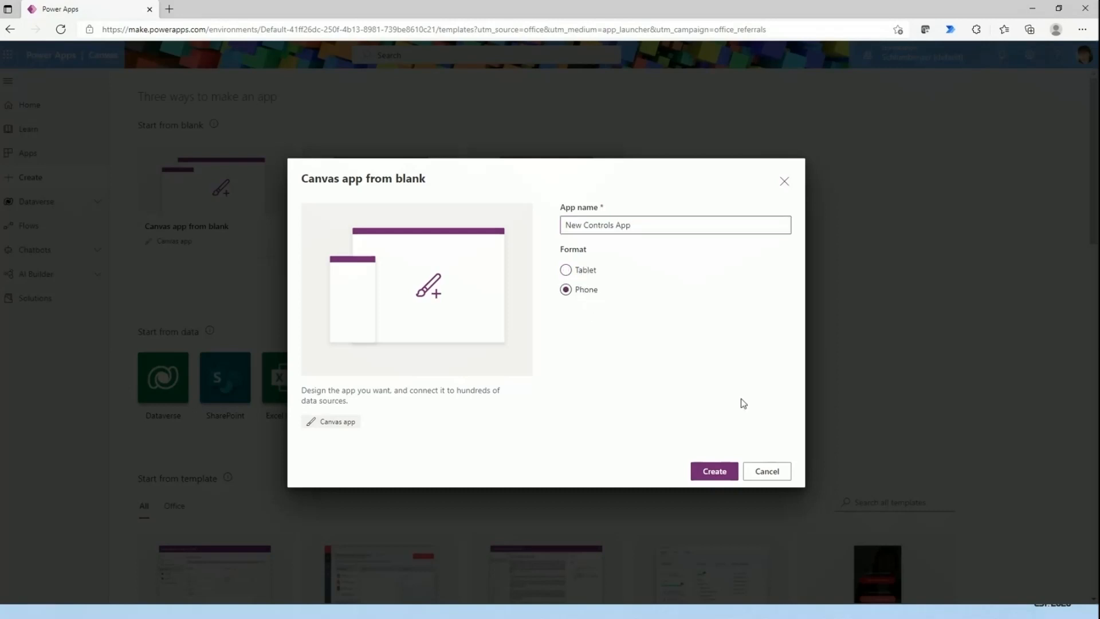
left_click(719, 476)
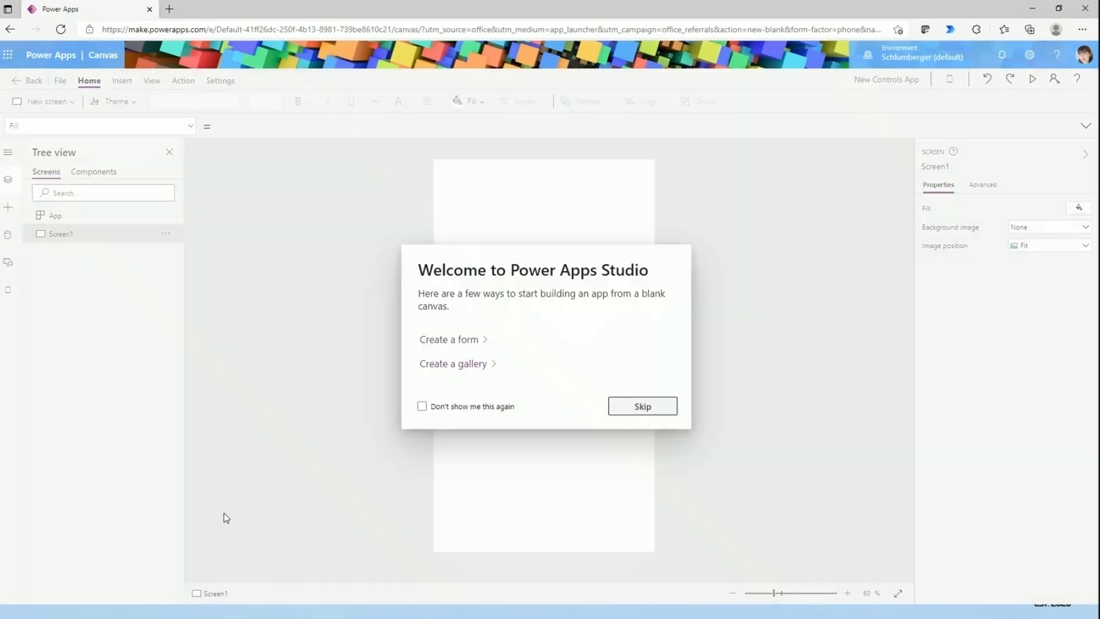
left_click(644, 407)
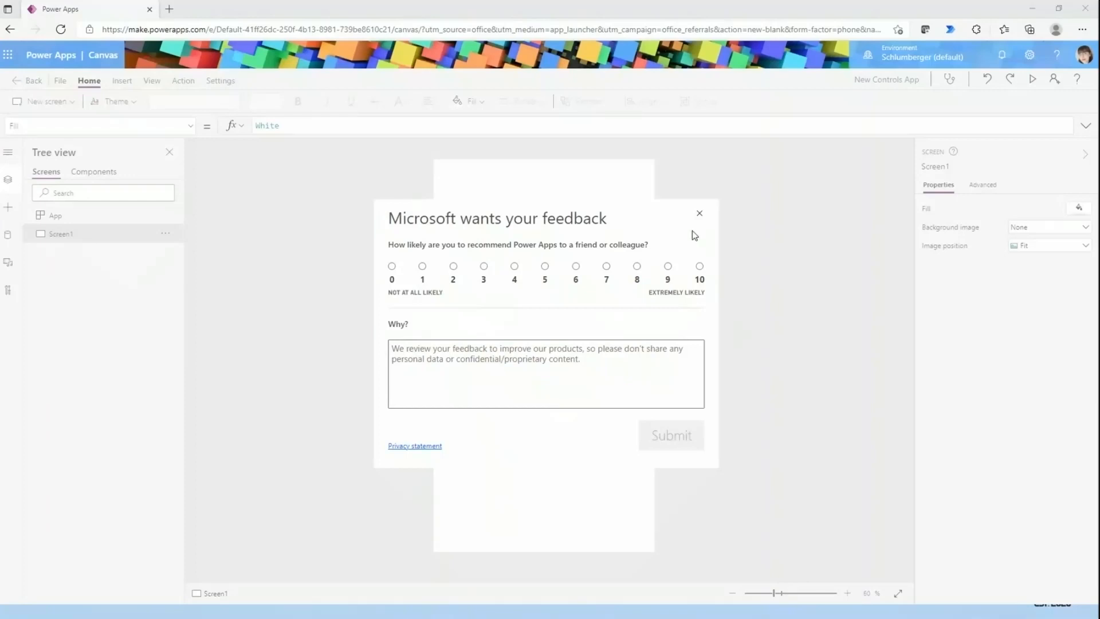
left_click(699, 213)
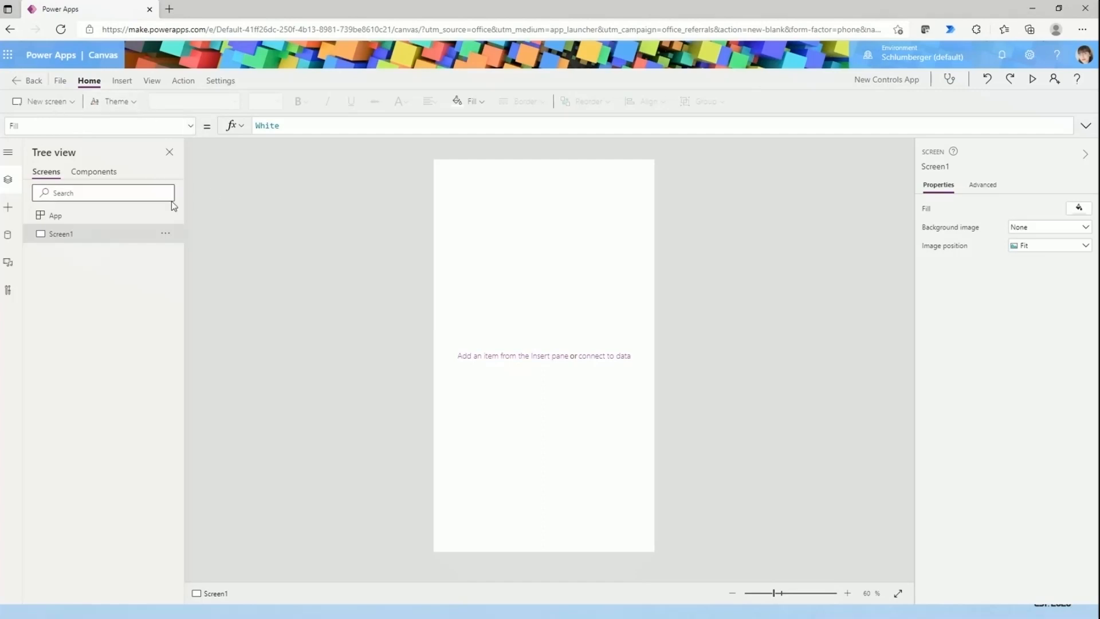
- Review the text and input controls that can be inserted on the screen
left_click(121, 82)
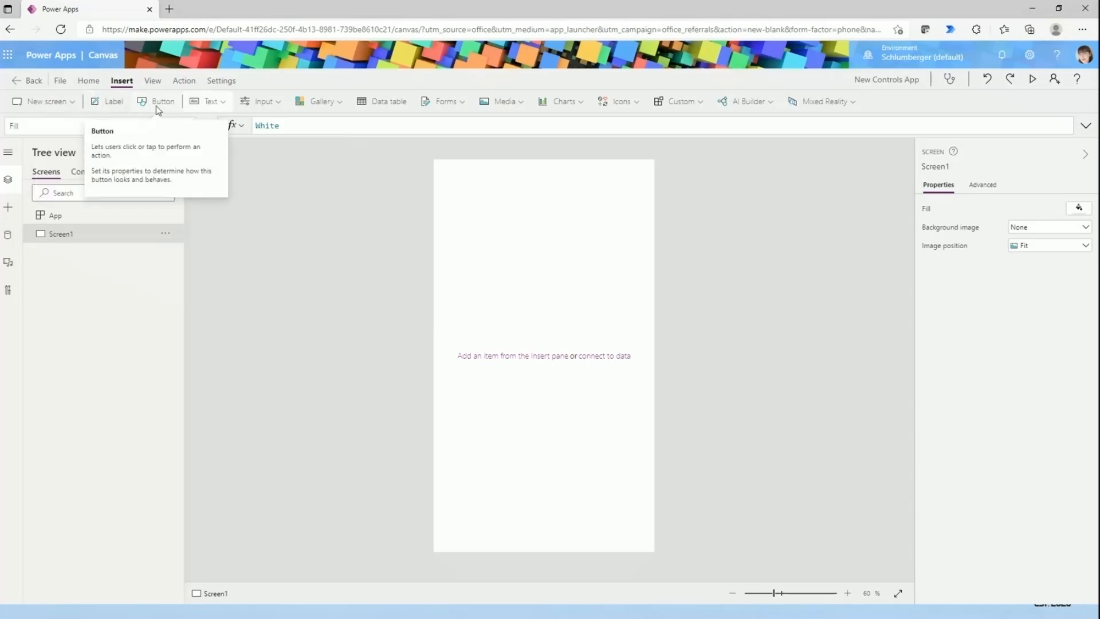
left_click(209, 102)
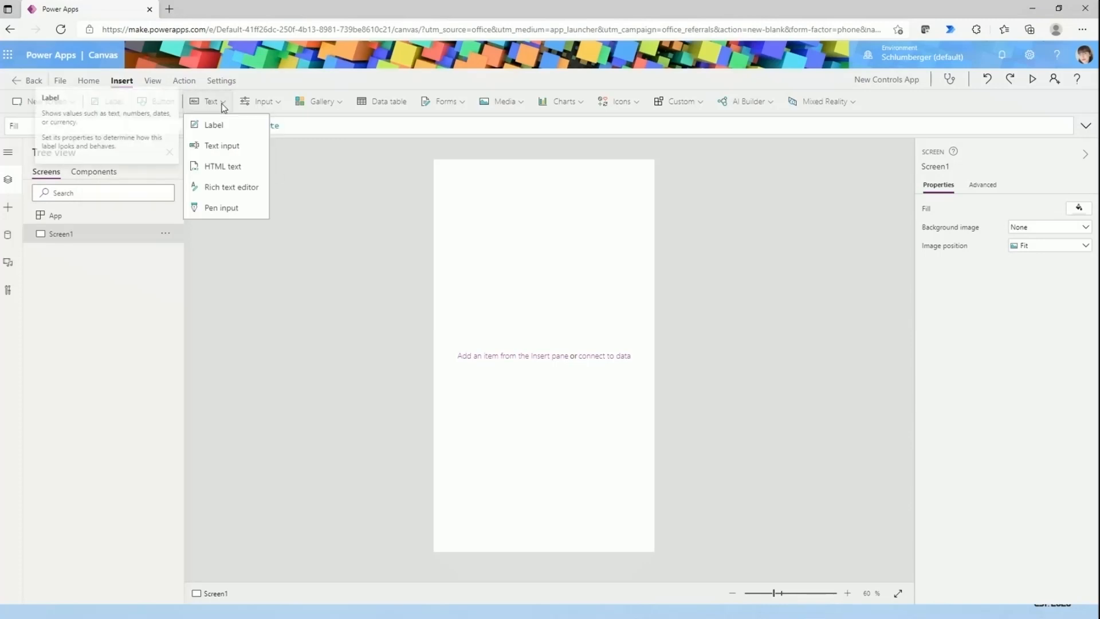
left_click(271, 107)
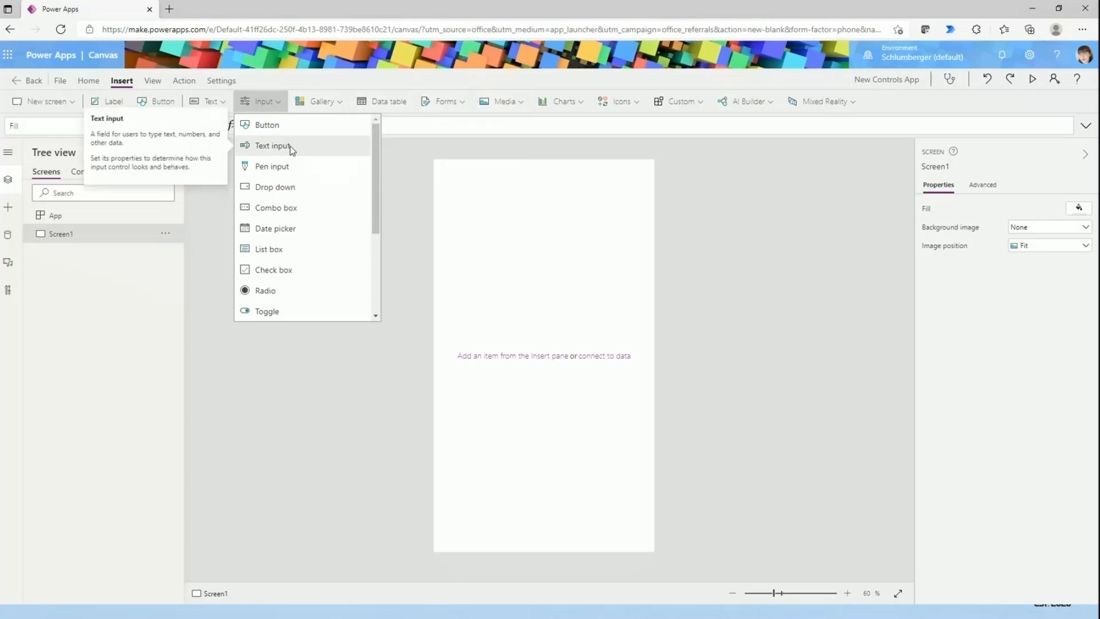
left_click(407, 444)
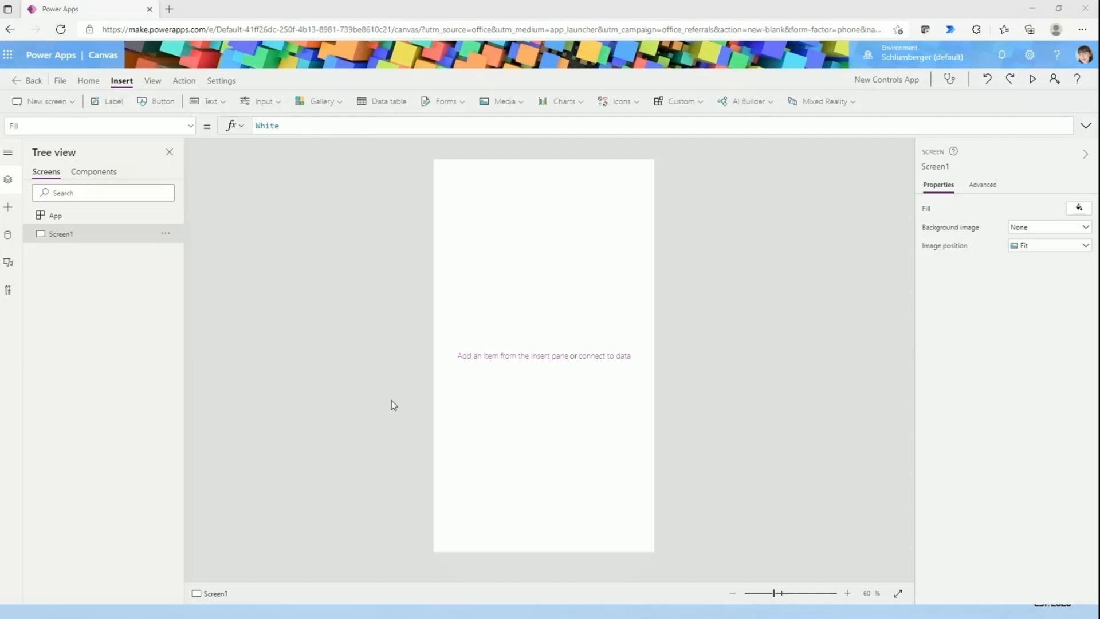
- Insert a vertical gallery on the blank screen, stretch it to a height of about 880, and delete it
left_click(311, 104)
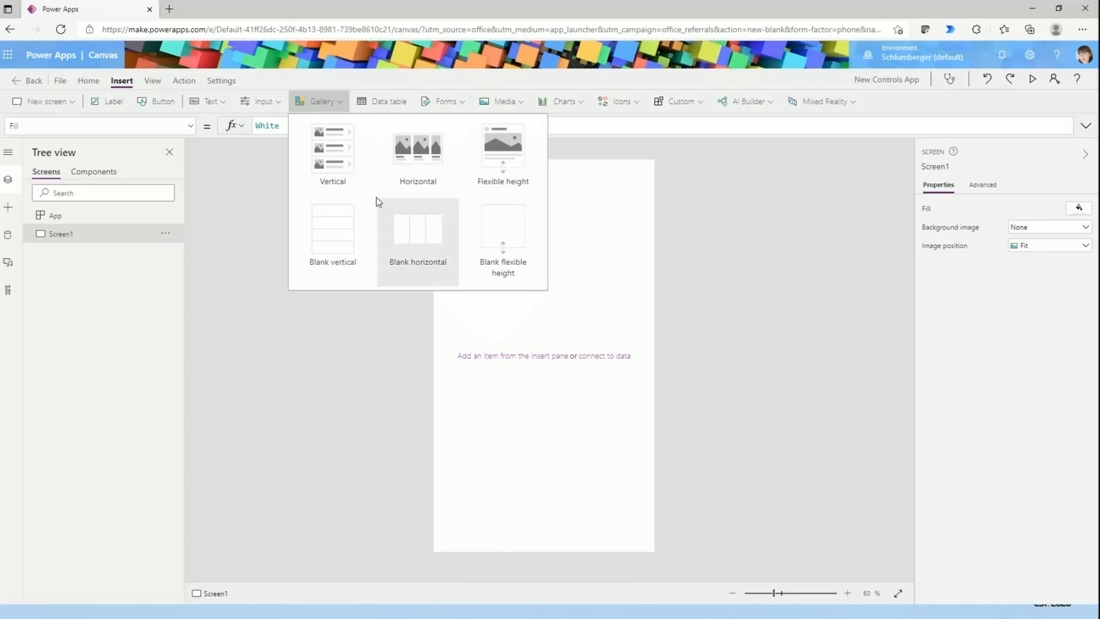
left_click(335, 163)
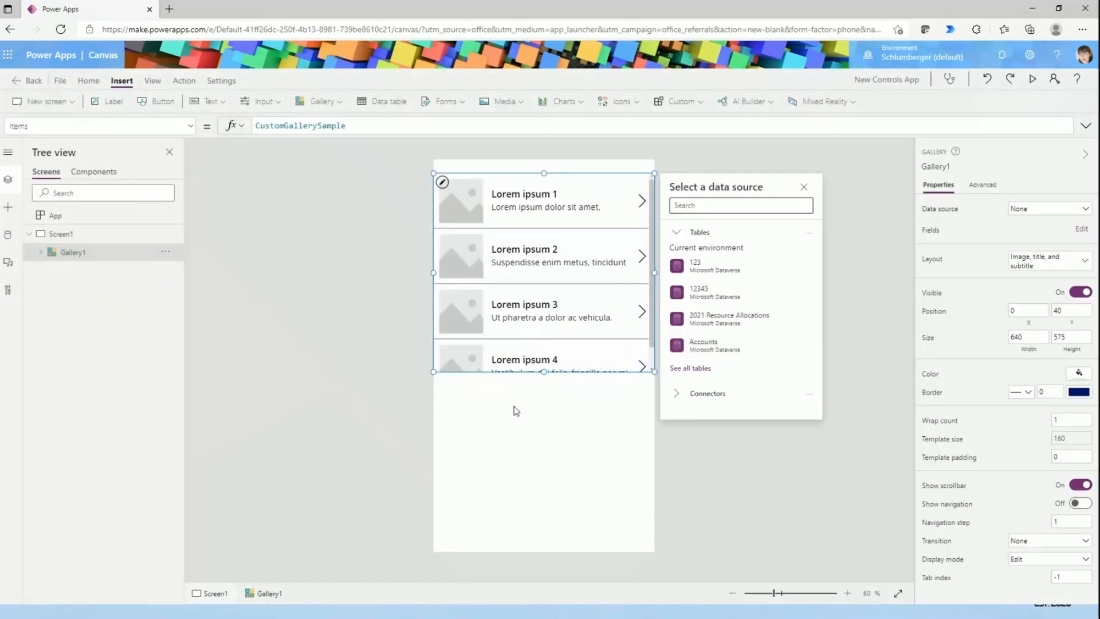
left_click_drag(544, 371, 560, 477)
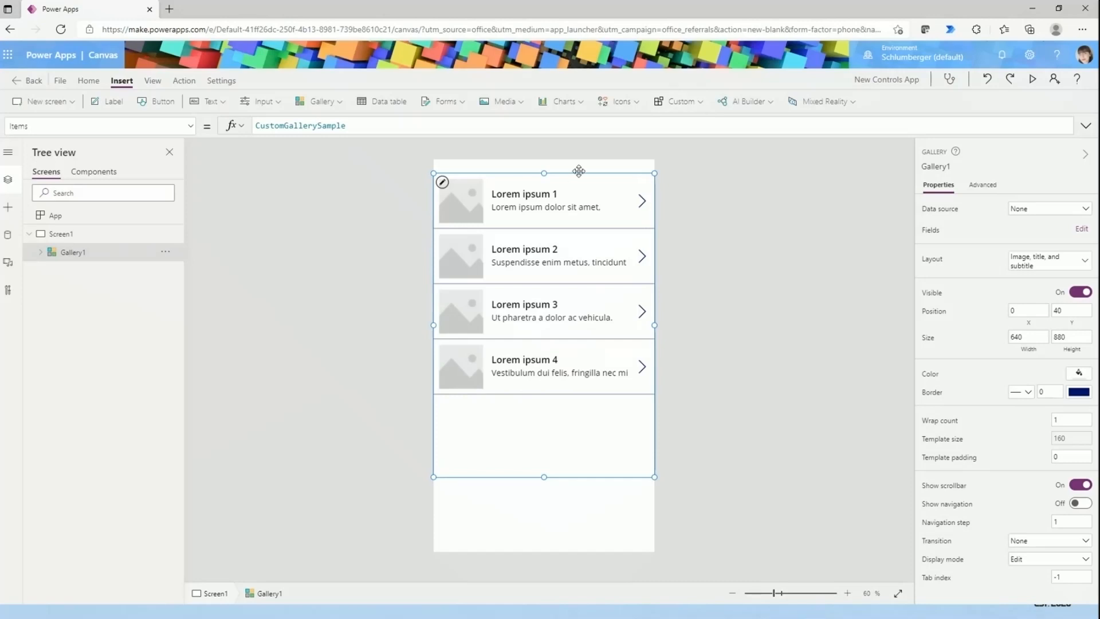
key("Delete")
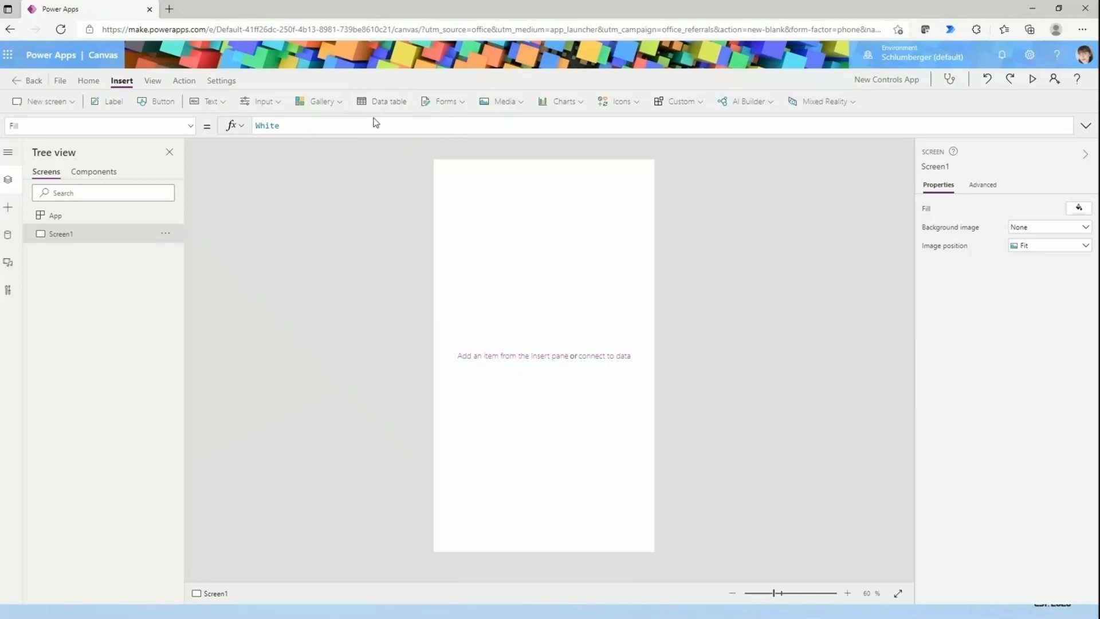
left_click(445, 102)
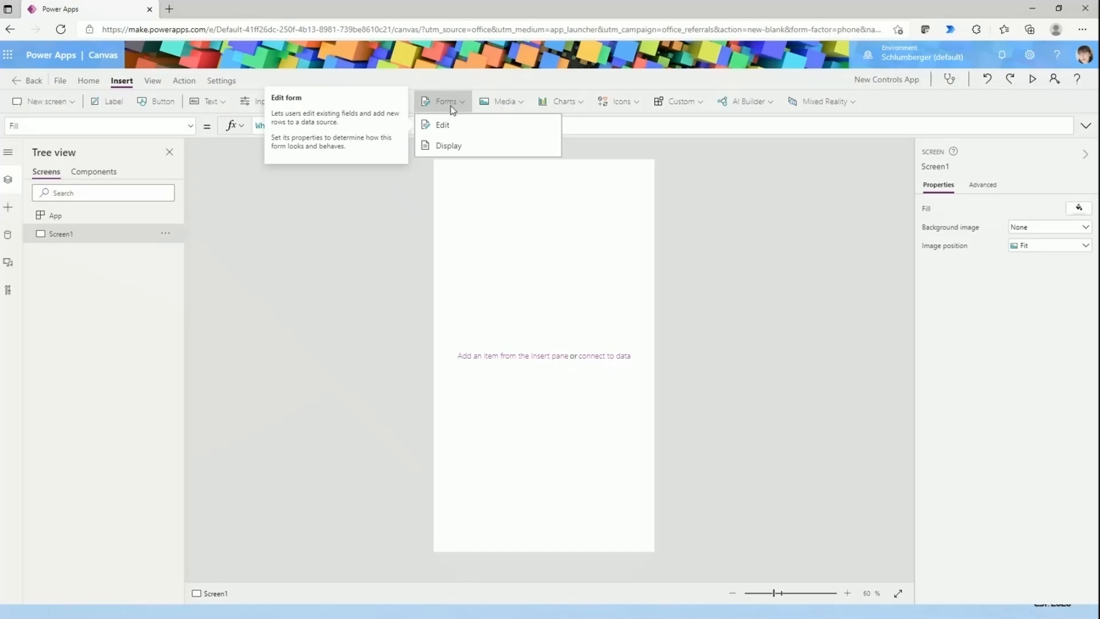
left_click(458, 214)
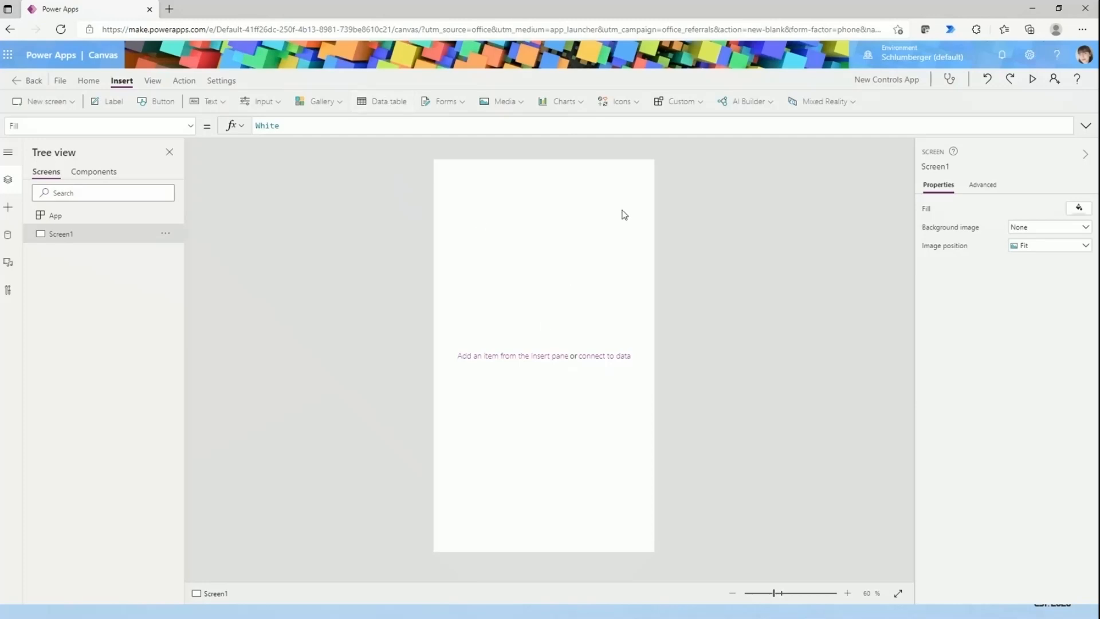
left_click(445, 102)
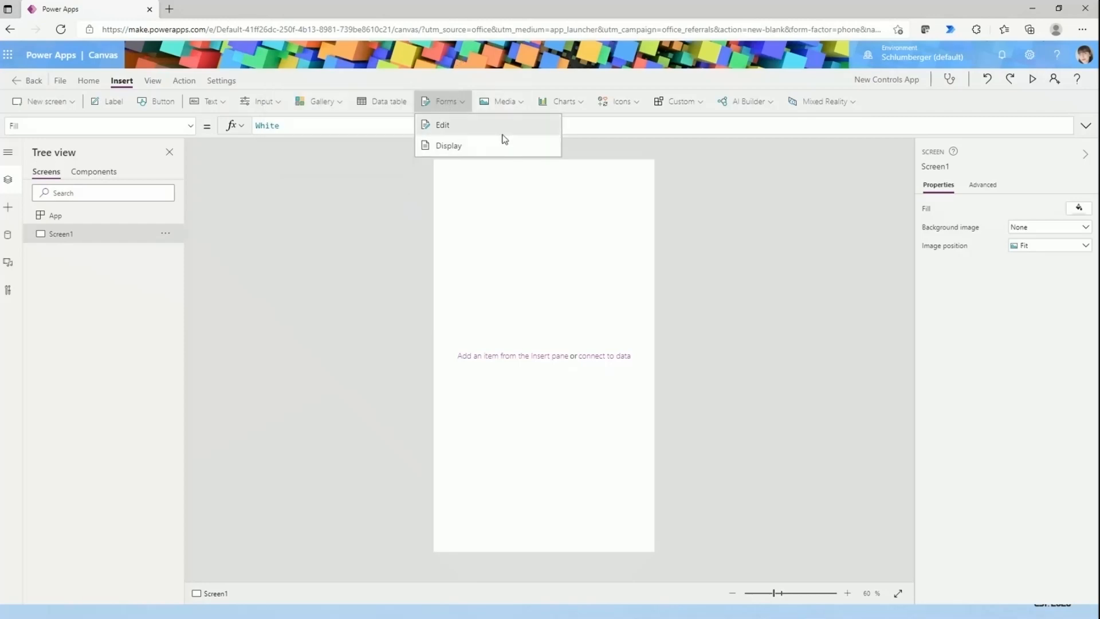
left_click(579, 243)
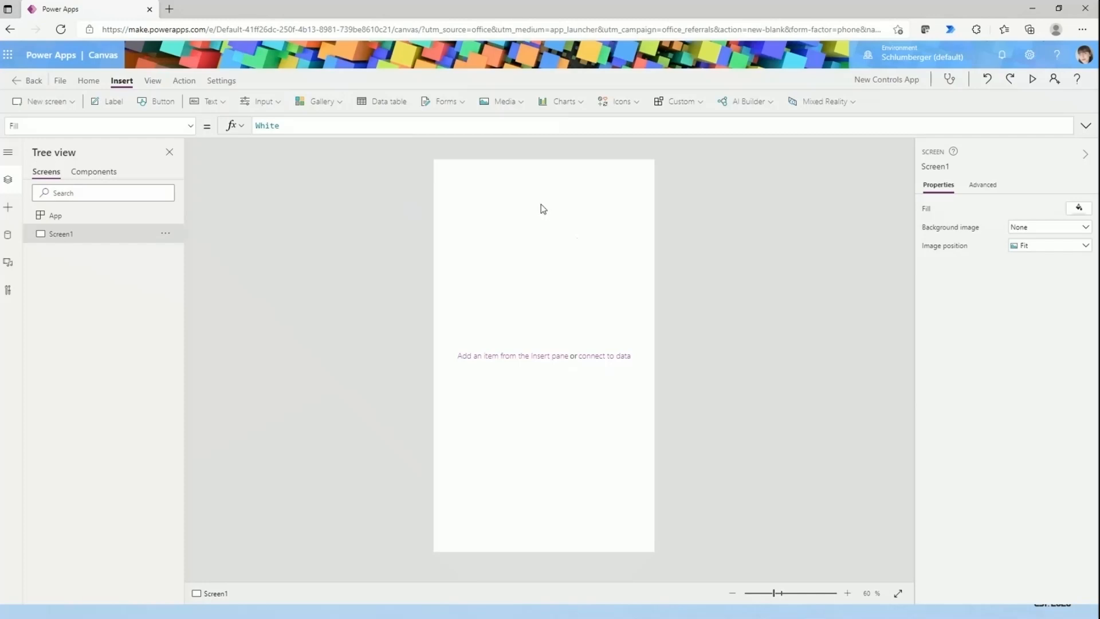
- Insert a barcode scanner, move it to about the middle of the phone screen, and delete it
left_click(515, 106)
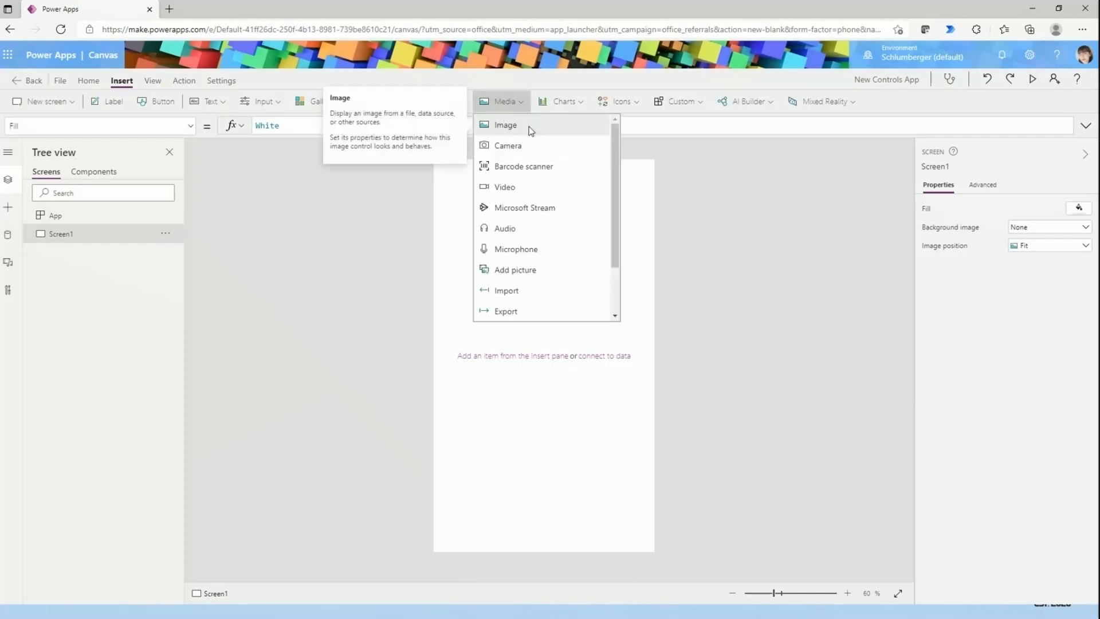
left_click(490, 172)
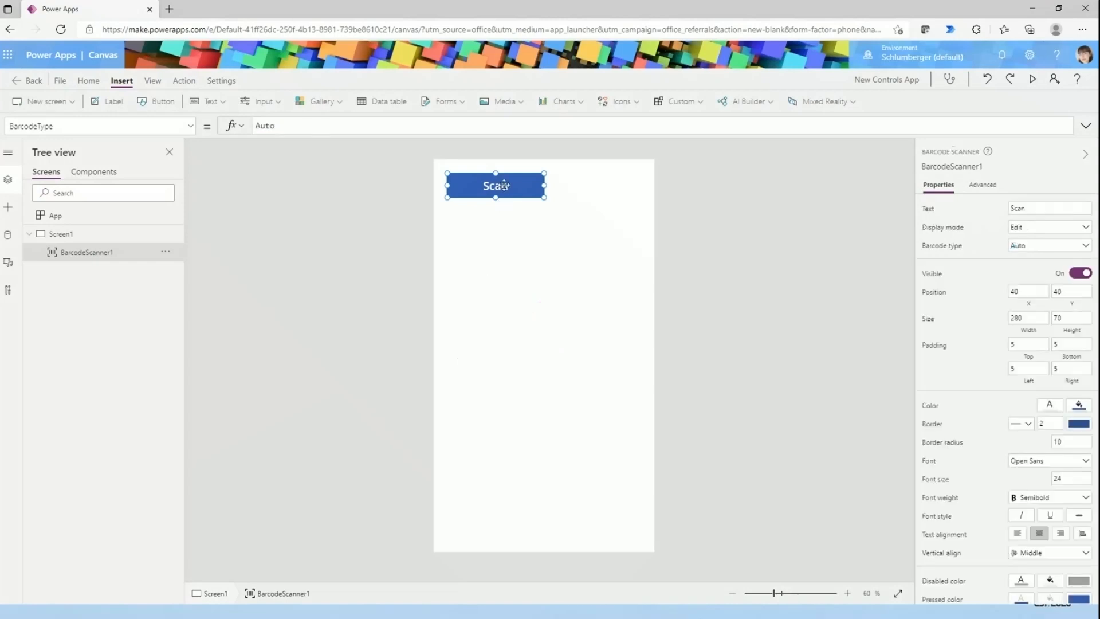
left_click_drag(501, 182, 564, 399)
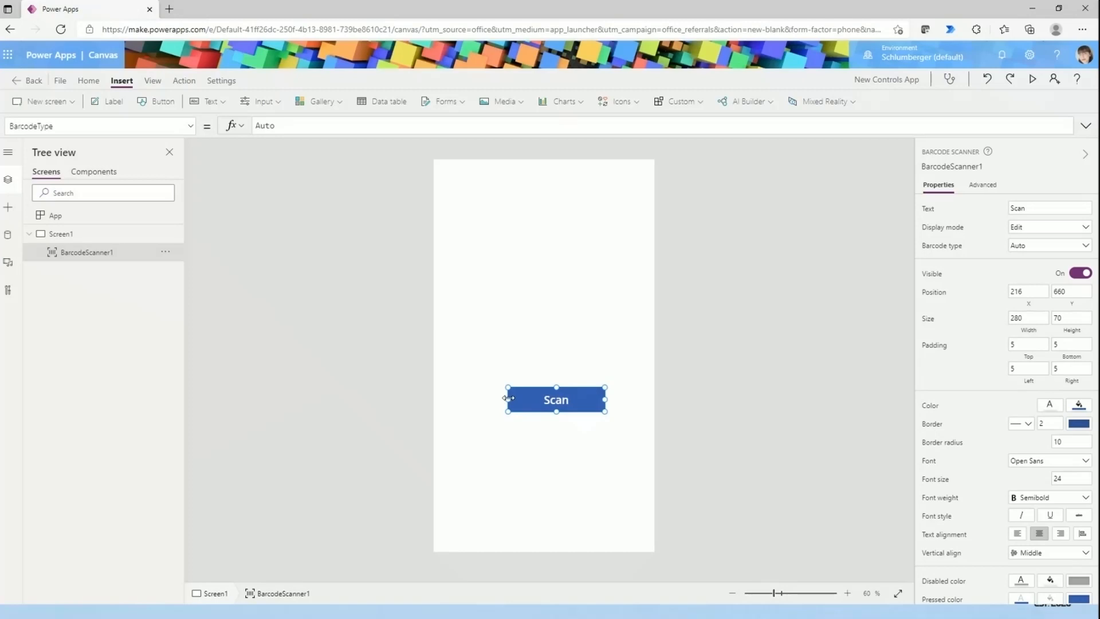
left_click_drag(535, 396, 522, 342)
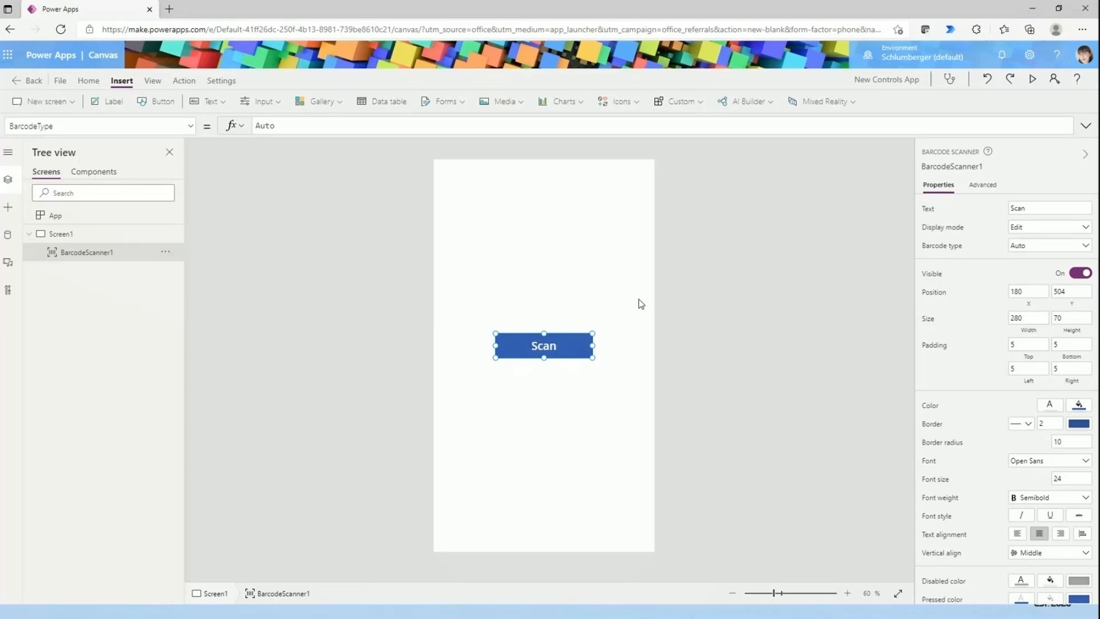
key("Delete")
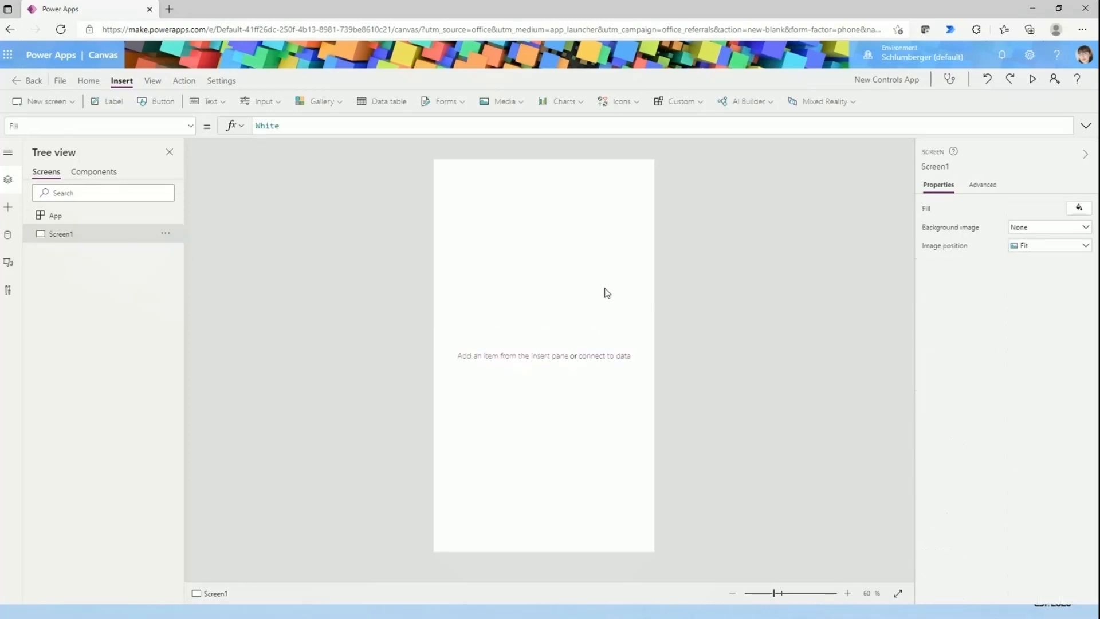
- Insert an experimental PDF viewer and enlarge it to about 574 by 1063 so it nearly fills the screen
left_click(493, 103)
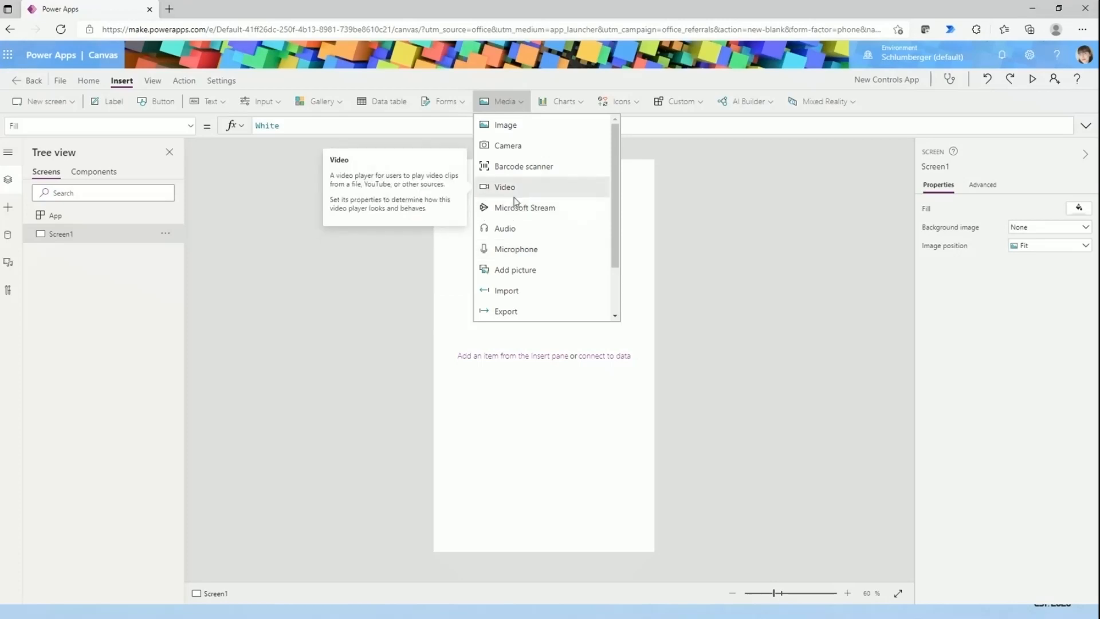
scroll(556, 301, "down", 2)
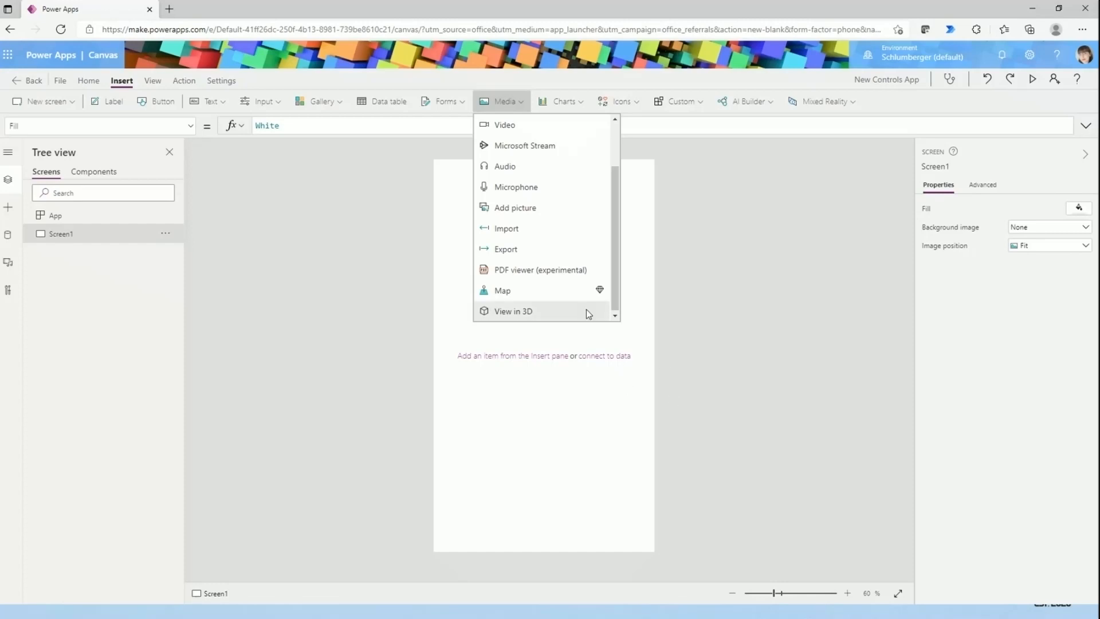
left_click(510, 270)
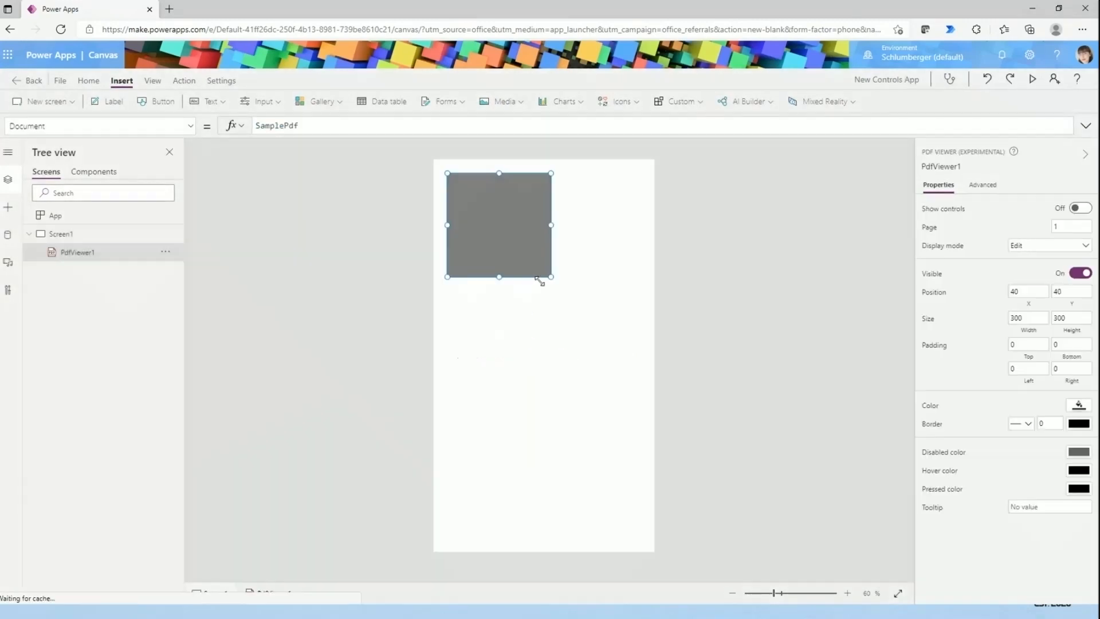
left_click_drag(549, 276, 619, 487)
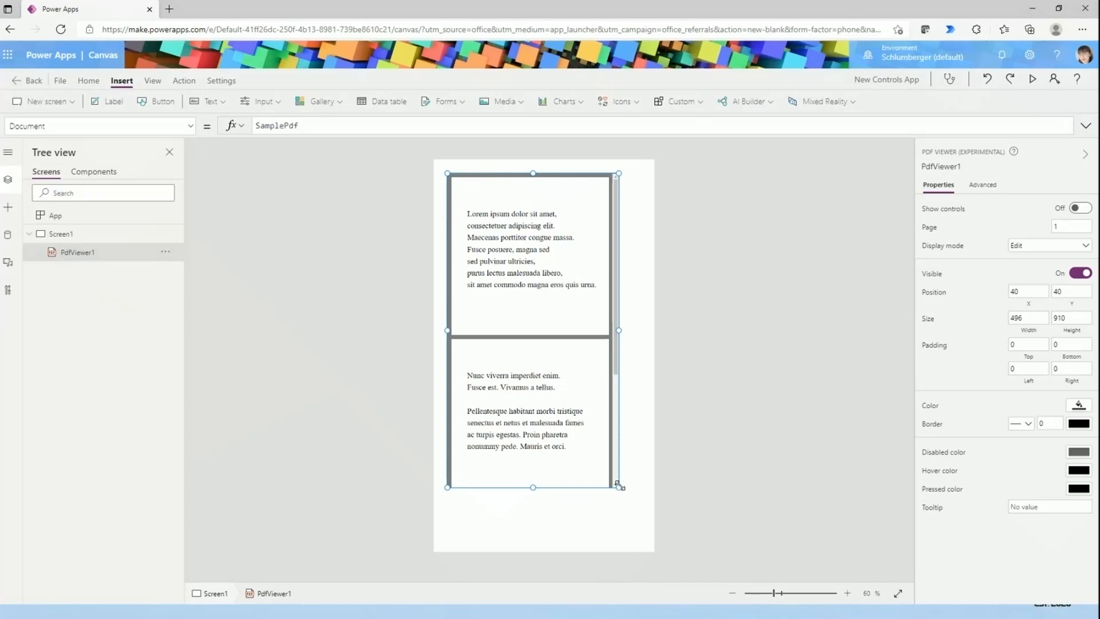
left_click_drag(619, 487, 645, 540)
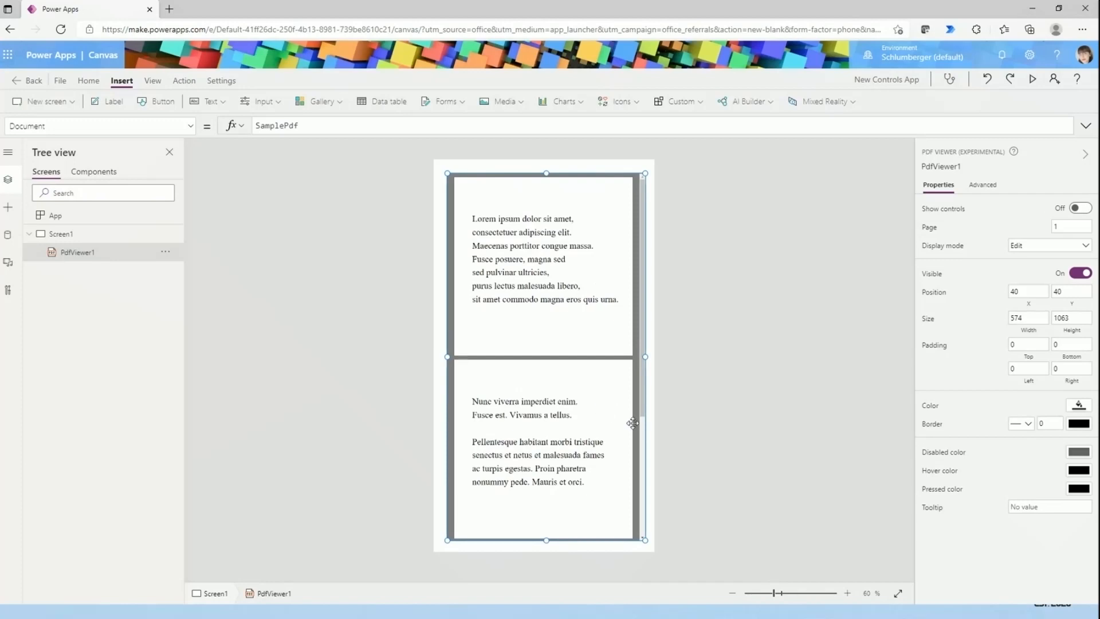
left_click(687, 349)
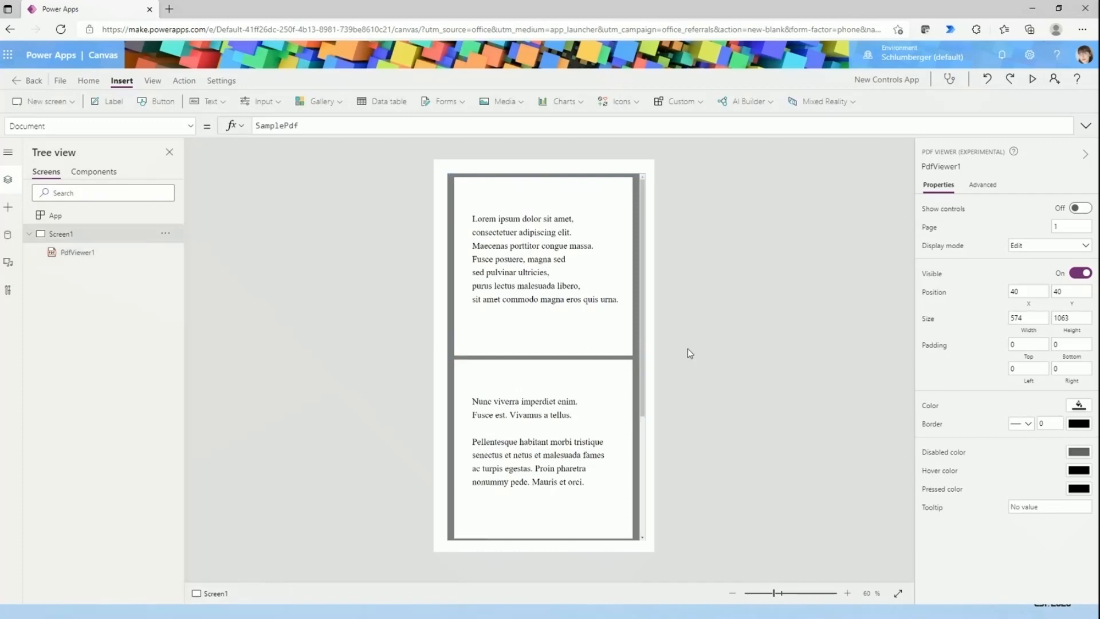
left_click(627, 347)
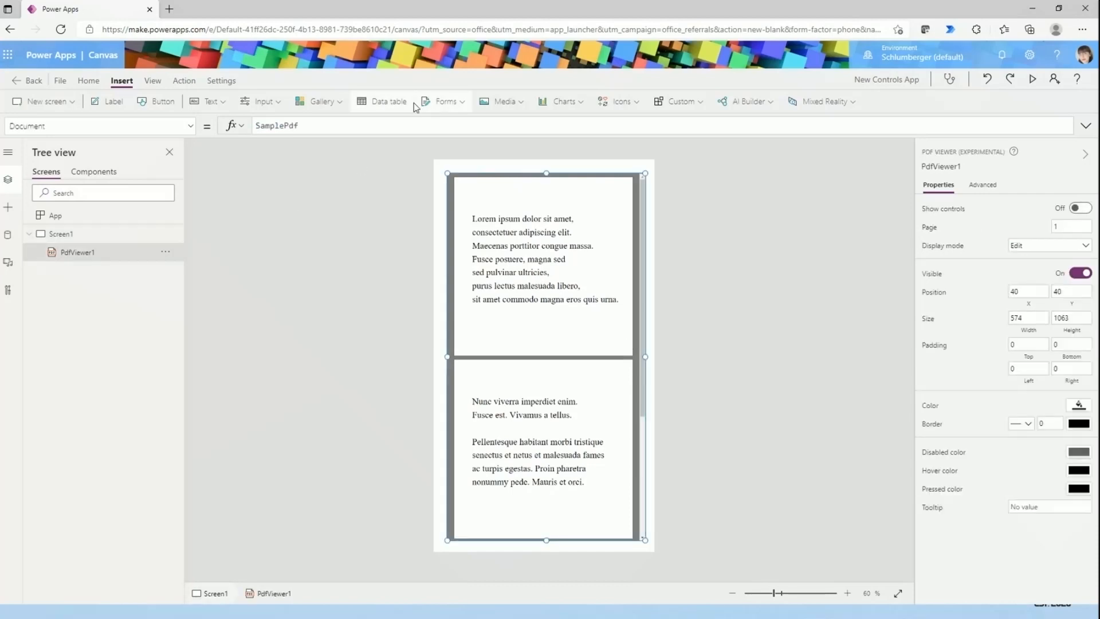
- Insert an Add picture control over the PDF viewer, delete it, and reselect the PDF viewer
left_click(512, 105)
left_click(508, 272)
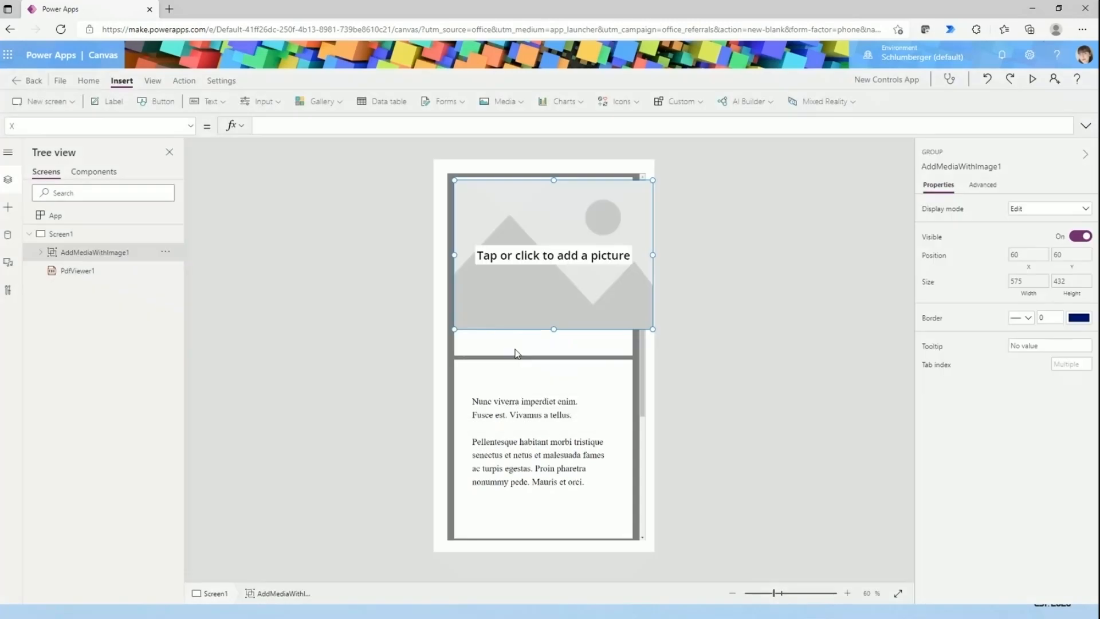
key("Delete")
left_click(584, 353)
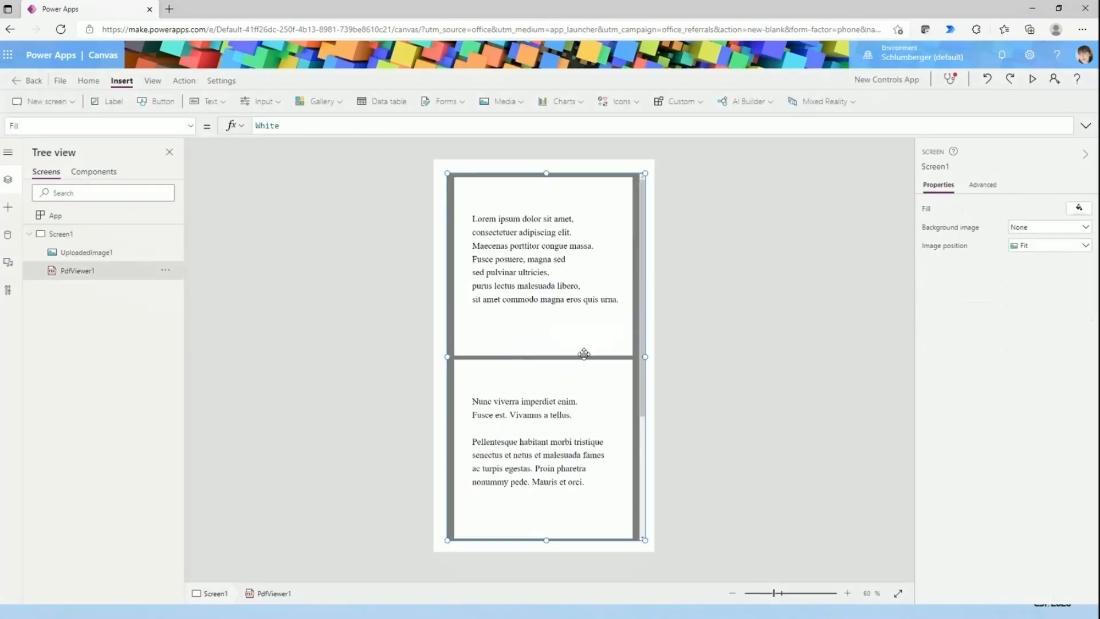
- Delete the PDF viewer and clear the Image formula of the leftover uploaded image
key("Delete")
left_click(436, 153)
left_click(442, 169)
left_click(402, 124)
key("ctrl+a")
key("BackSpace")
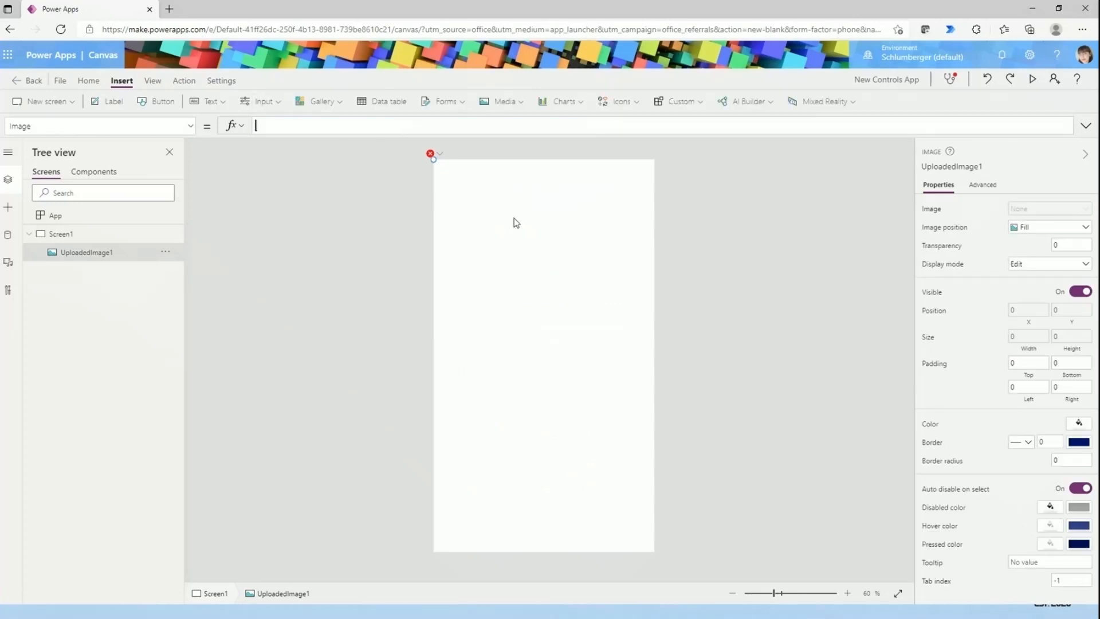
- Delete the leftover UploadedImage1 control from Screen1
left_click(573, 239)
left_click(451, 161)
left_click(437, 153)
left_click(449, 172)
left_click(433, 163)
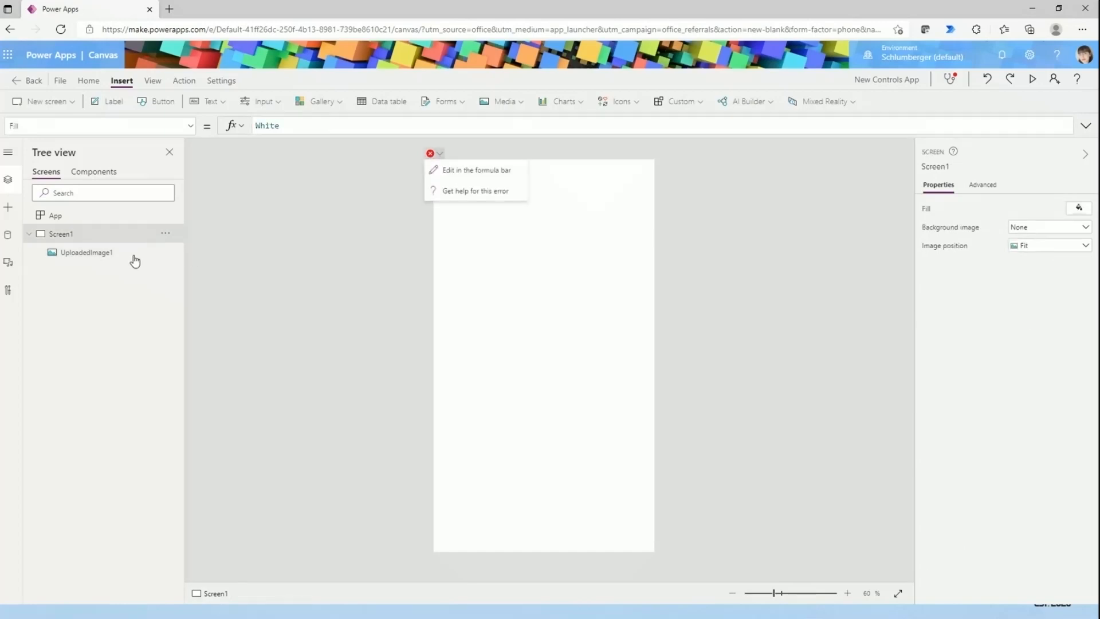
left_click(166, 252)
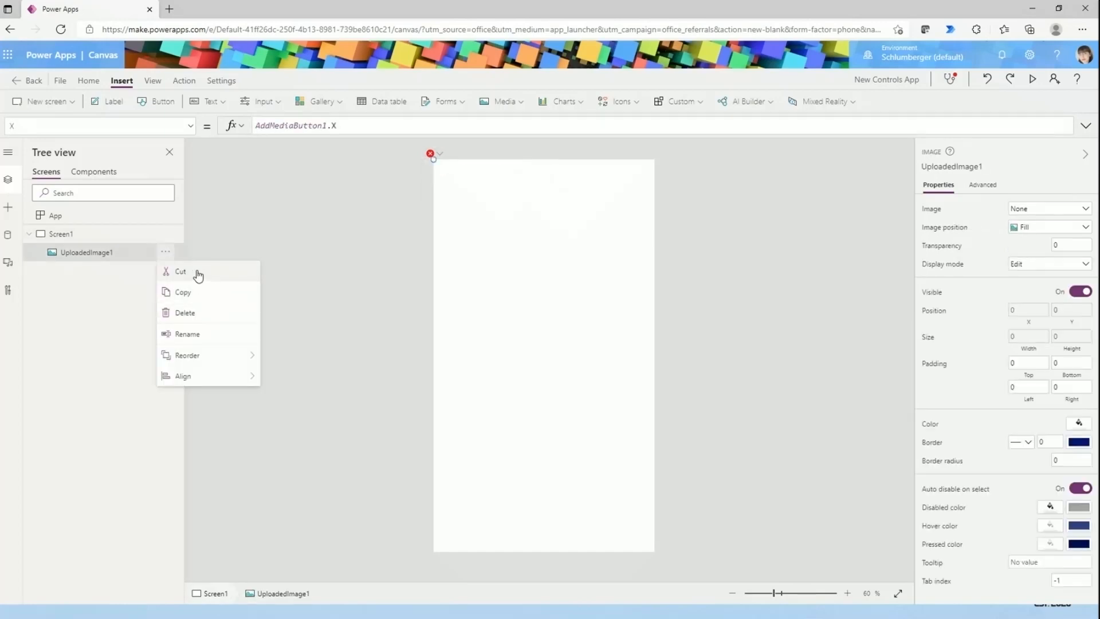
left_click(204, 316)
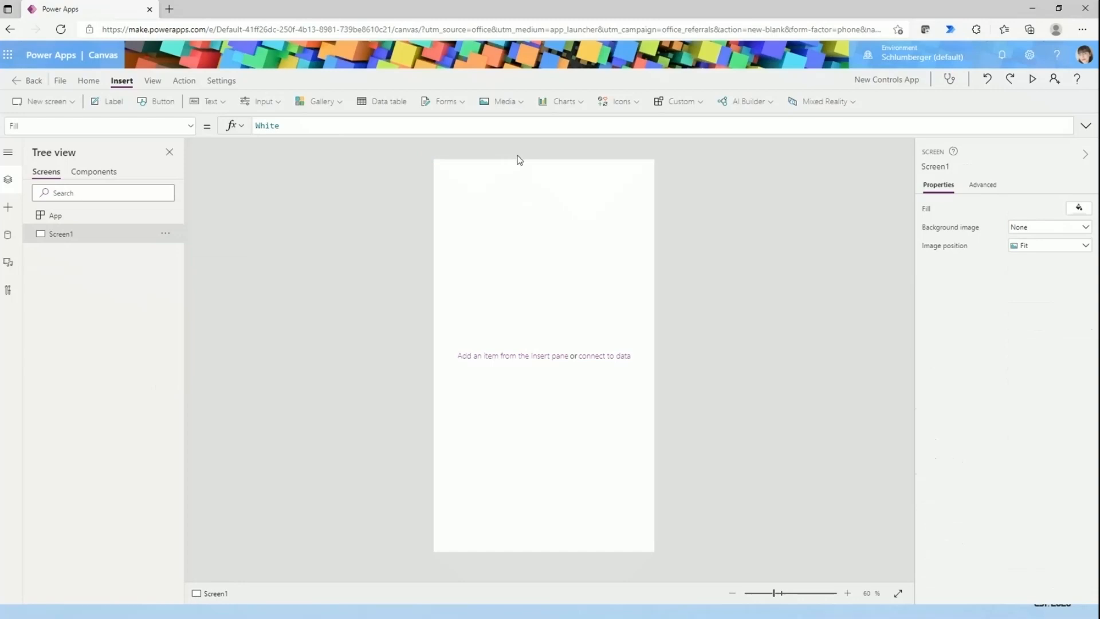
- Browse the media, chart and icon controls available for insertion
left_click(503, 101)
scroll(568, 230, "down", 1)
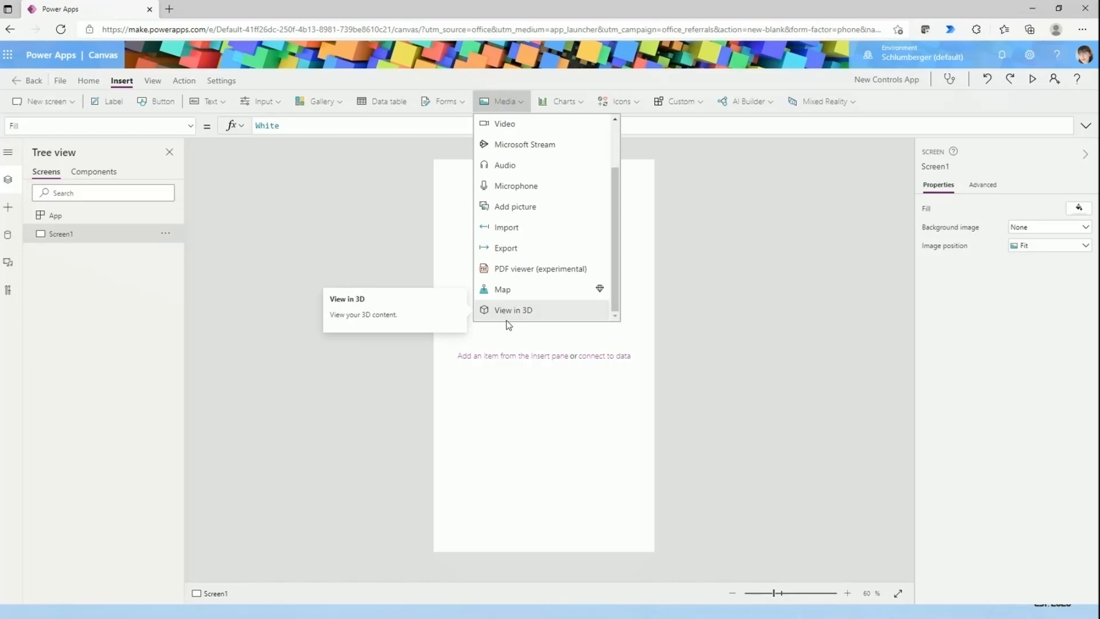
left_click(693, 209)
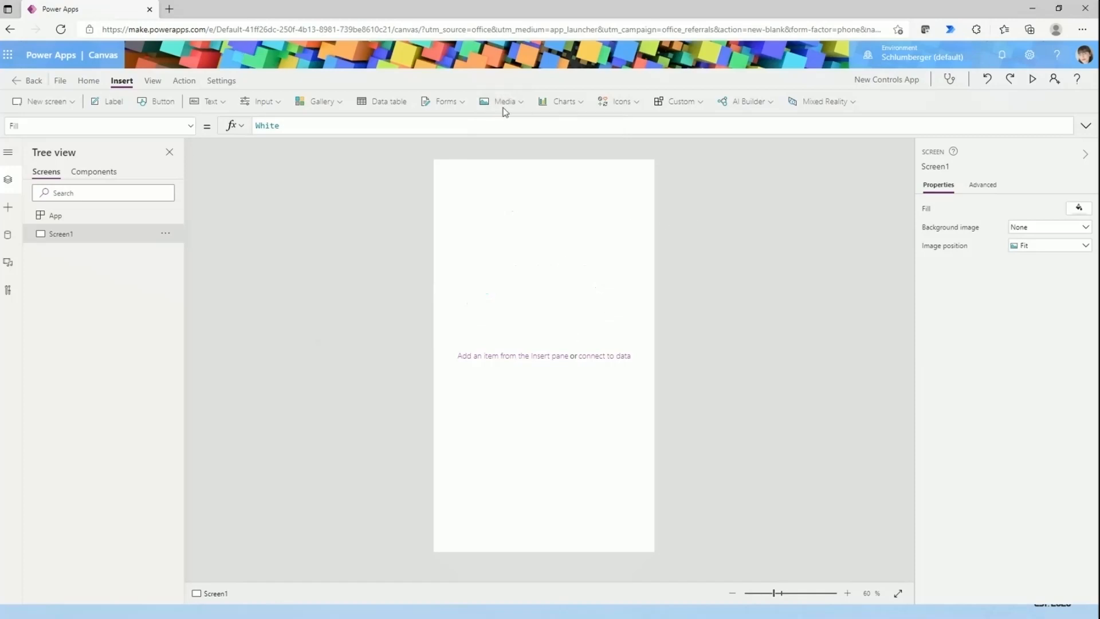
left_click(571, 107)
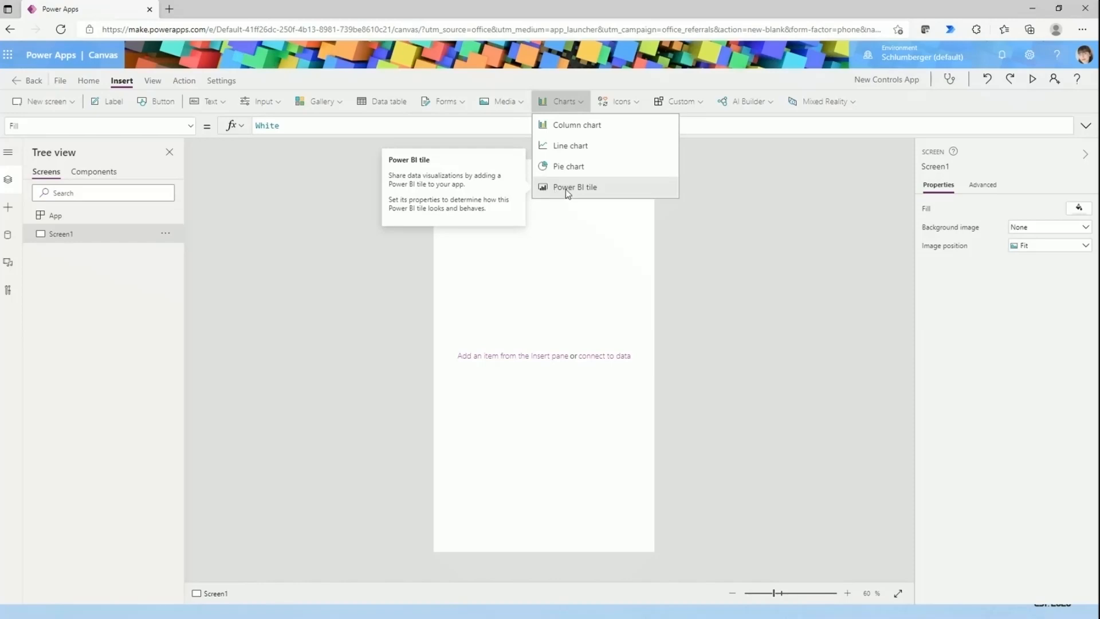
left_click(751, 236)
left_click(632, 105)
scroll(687, 249, "down", 2)
scroll(674, 246, "down", 10)
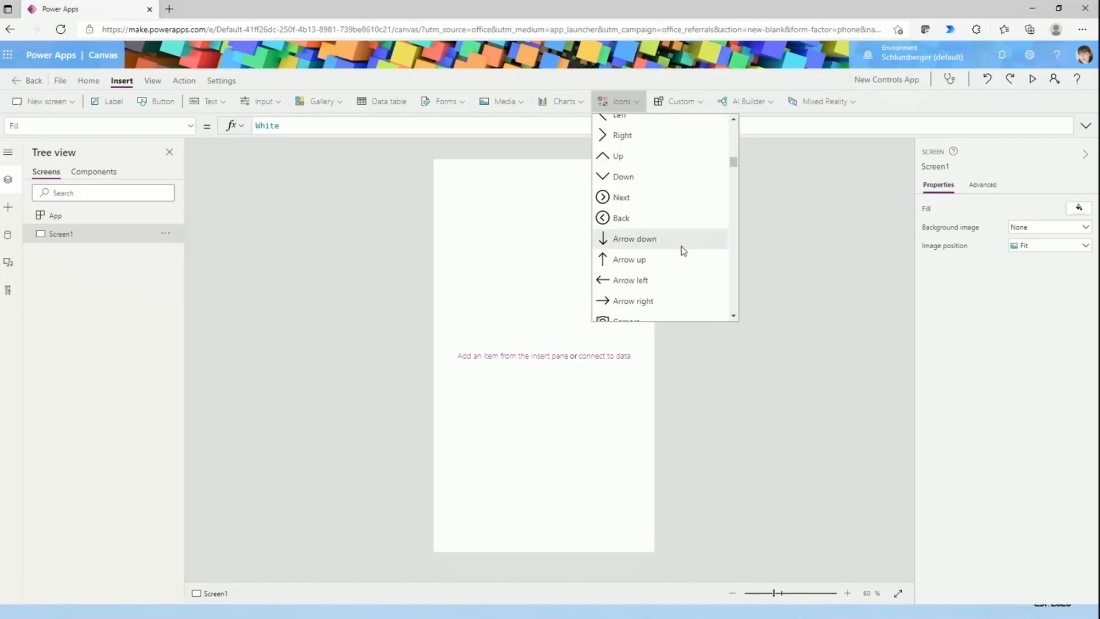
scroll(684, 250, "down", 5)
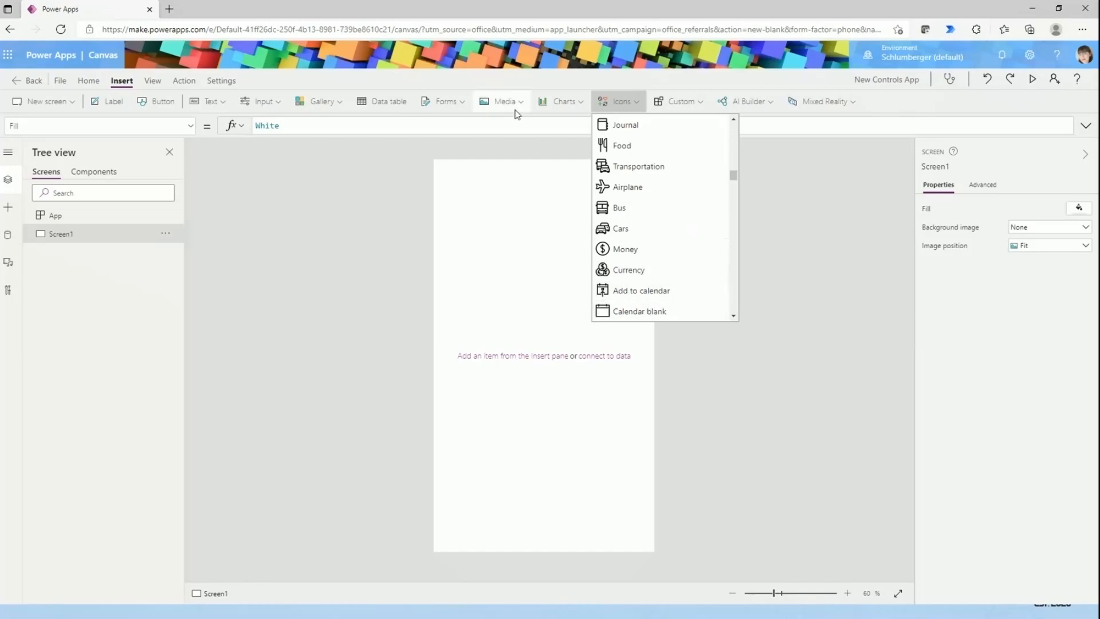
scroll(653, 177, "down", 9)
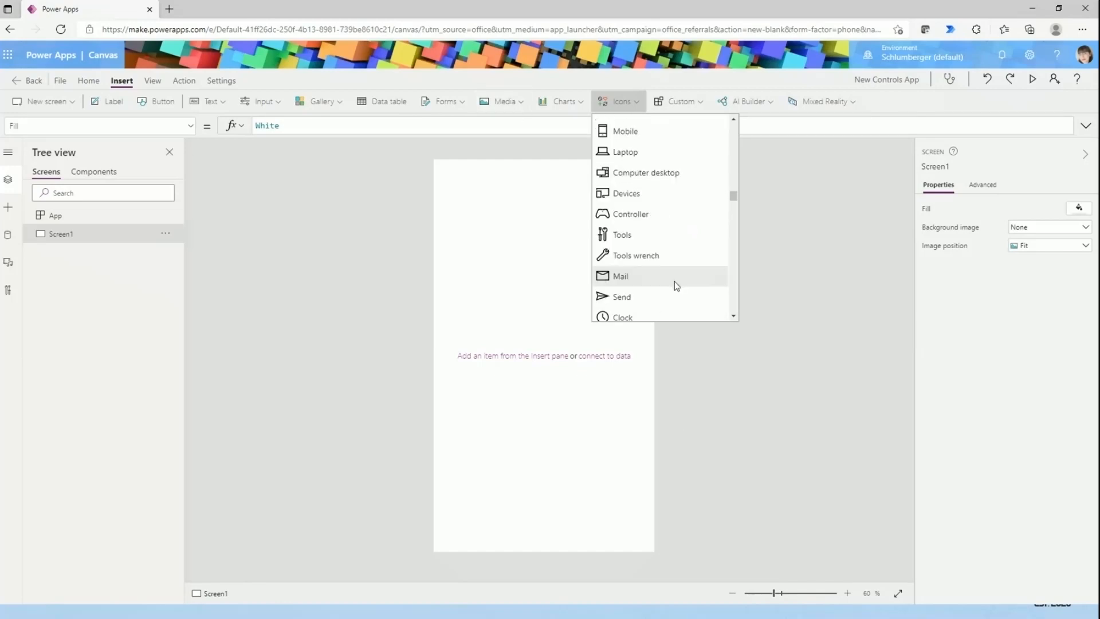
scroll(663, 226, "down", 10)
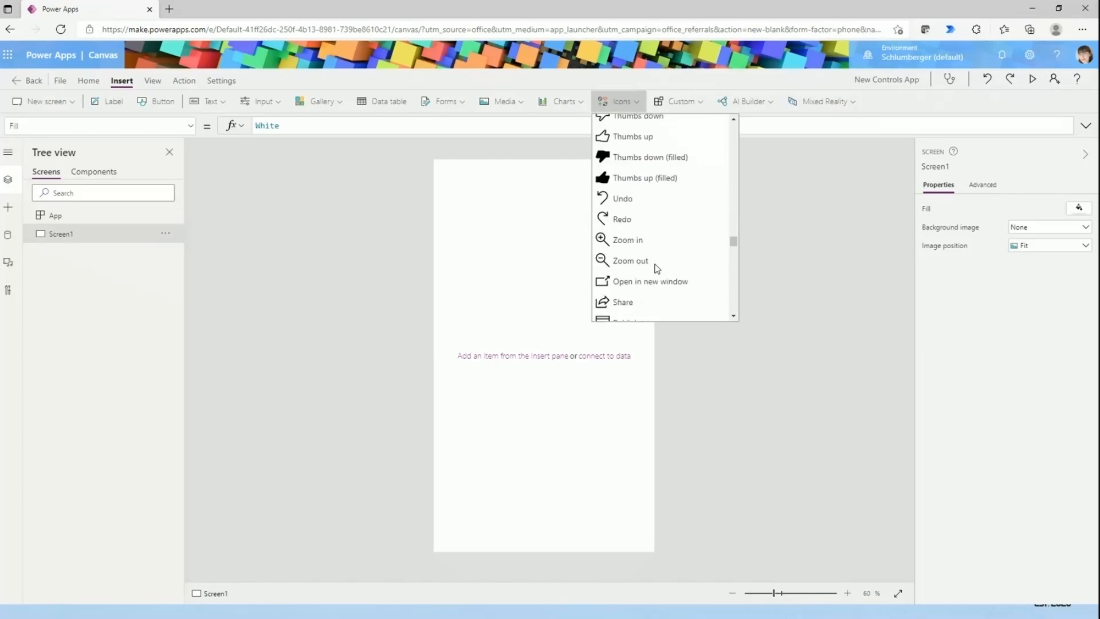
left_click(506, 102)
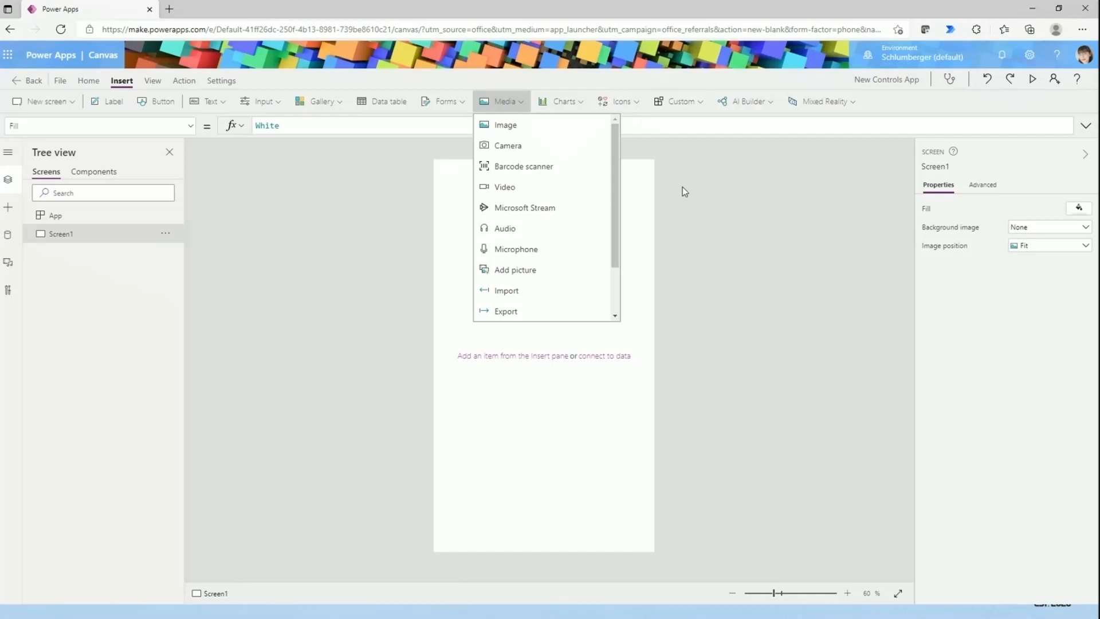
left_click(696, 164)
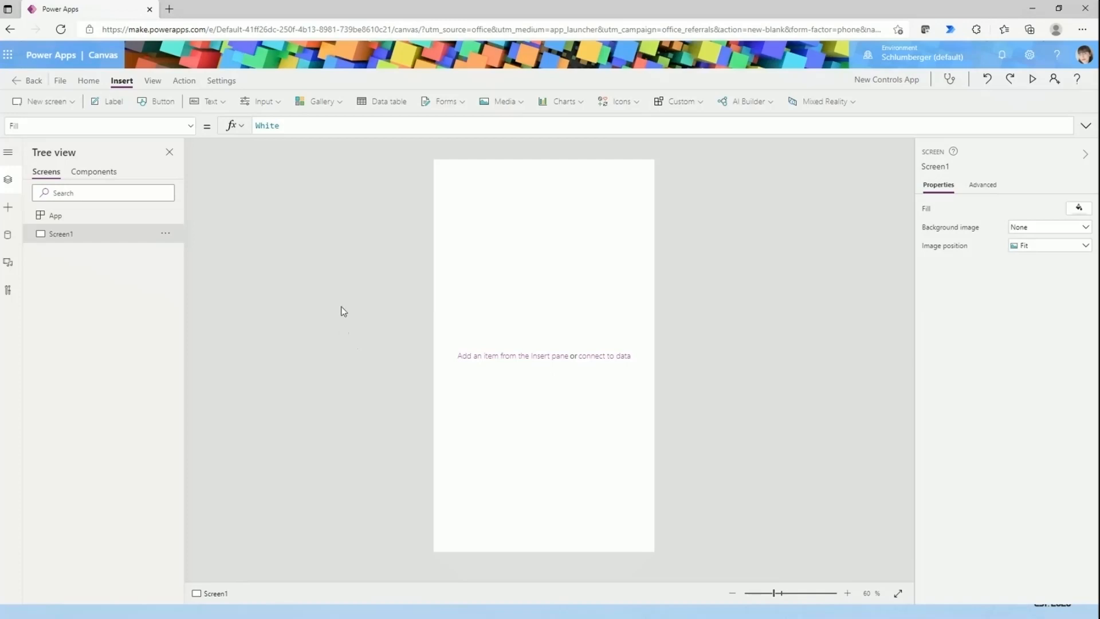
- Insert an image on the screen and centre it near the upper edge at about X 147, Y 36
left_click(498, 102)
left_click(484, 125)
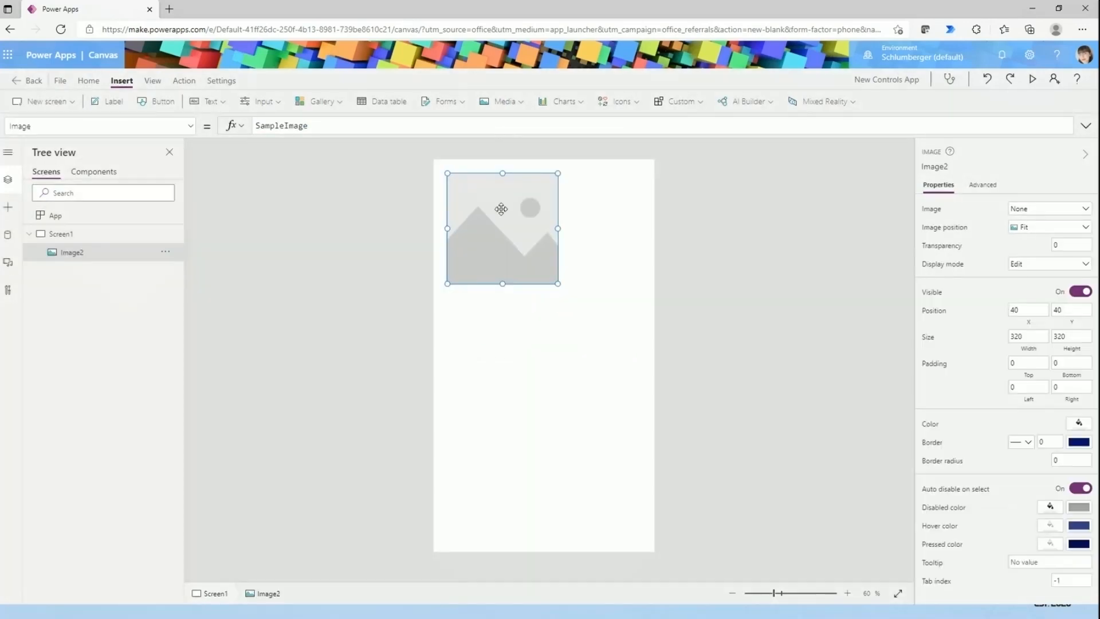
left_click_drag(531, 229, 568, 229)
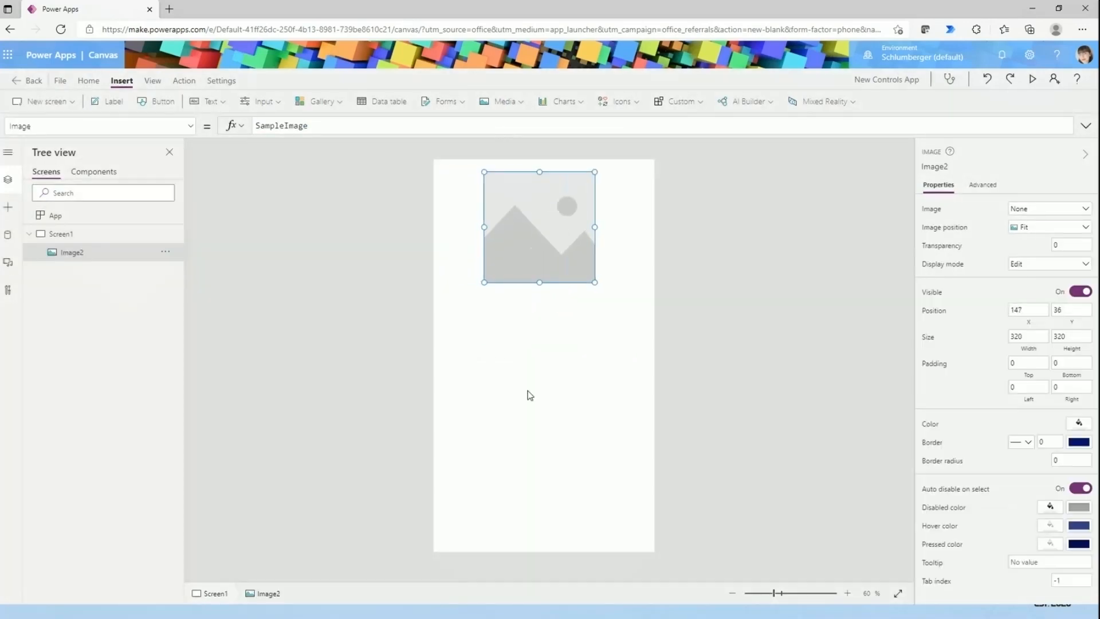
left_click(527, 393)
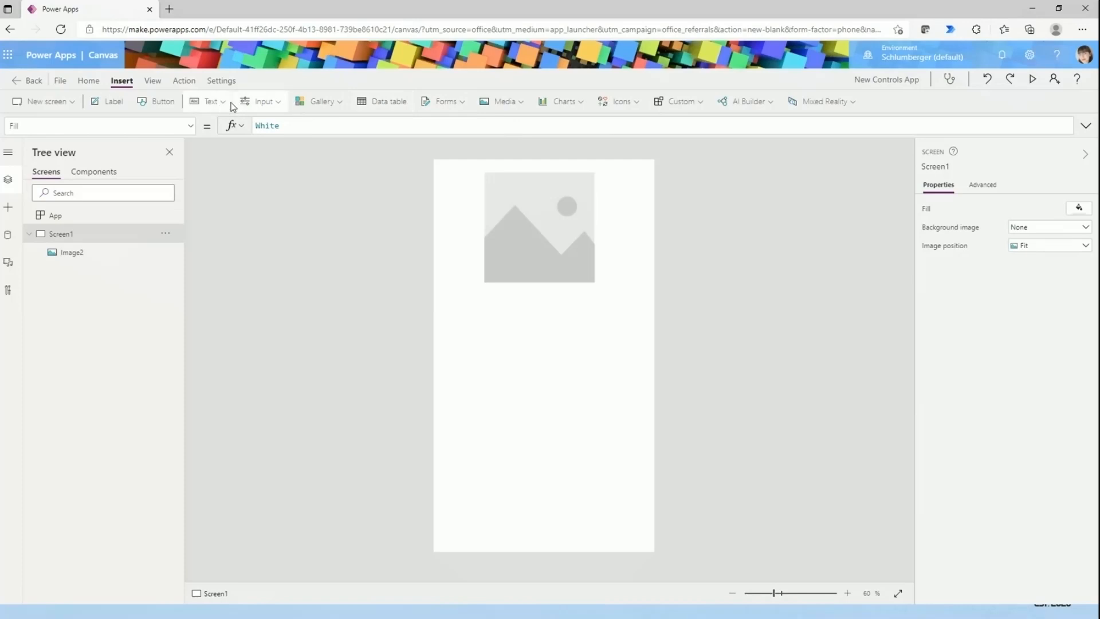
- Insert a text label and move it below the image to about X 51, Y 519
left_click(210, 102)
left_click(213, 125)
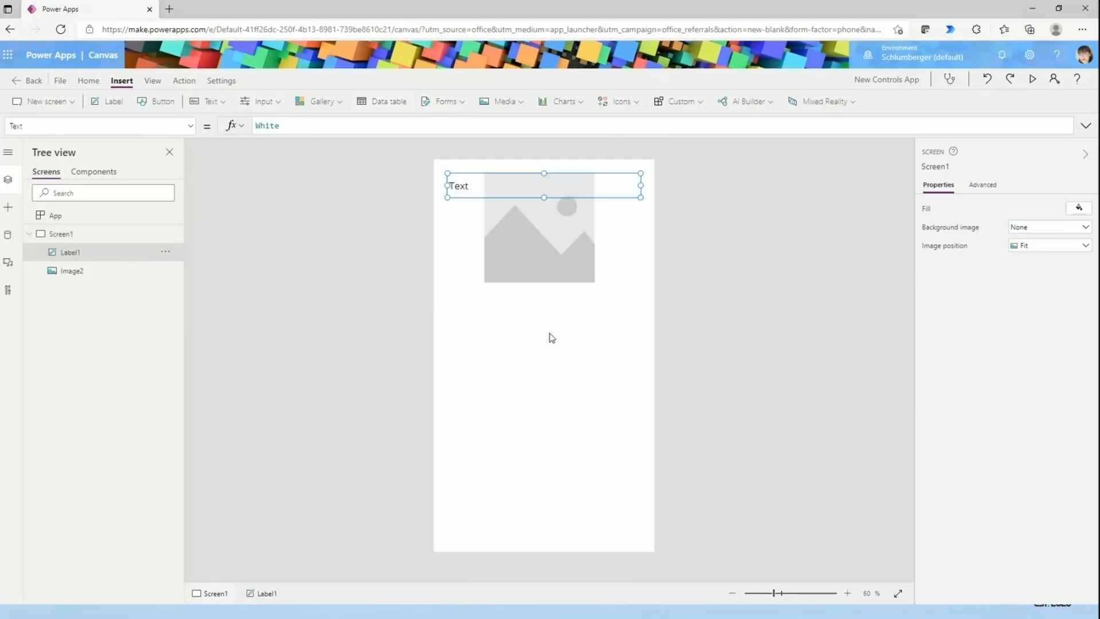
left_click_drag(502, 177, 505, 355)
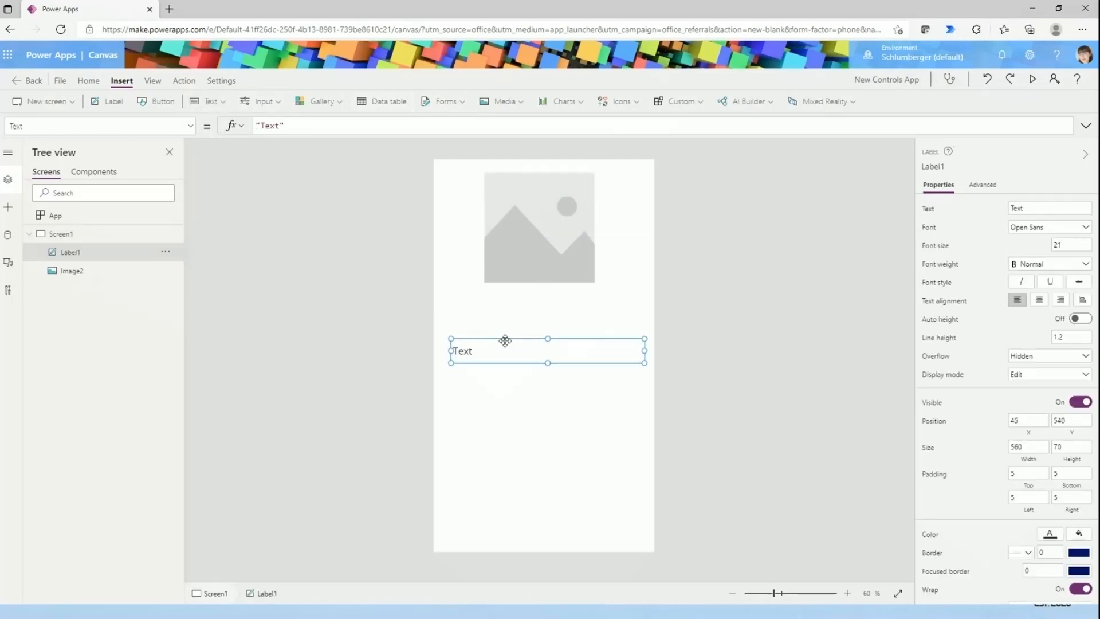
left_click(516, 326)
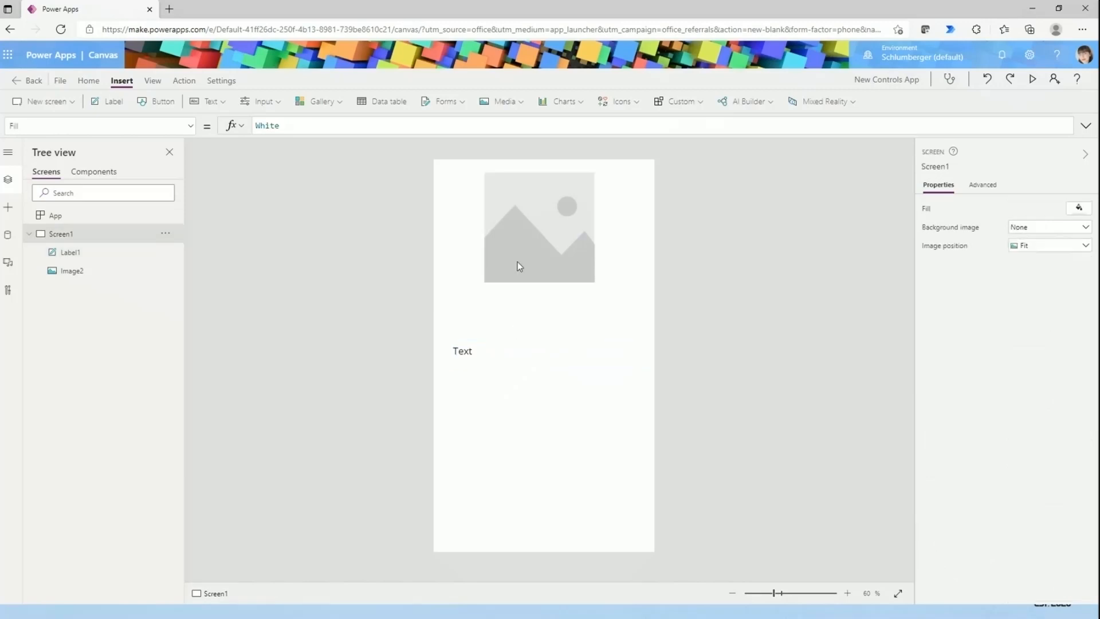
left_click(471, 353)
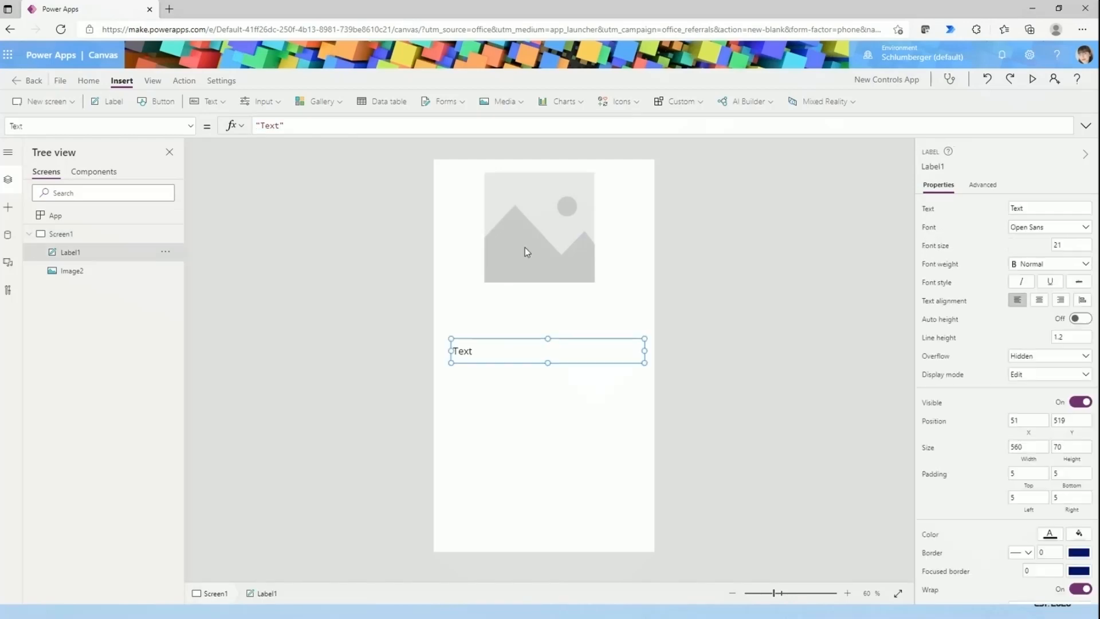
- Examine the list of formula properties available for the image
left_click(524, 247)
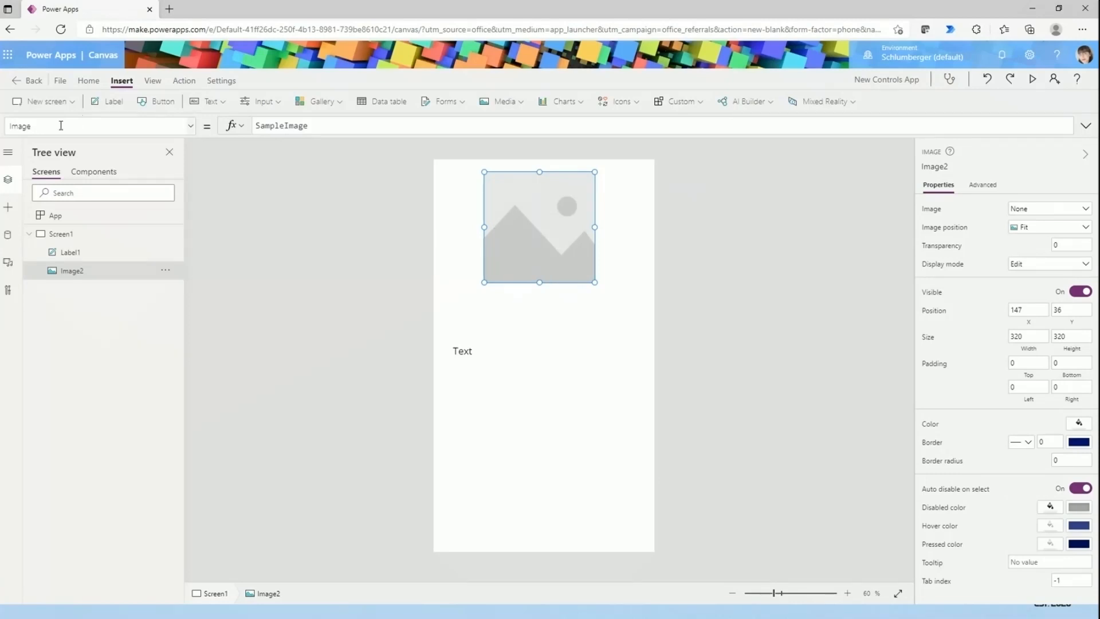
left_click(190, 127)
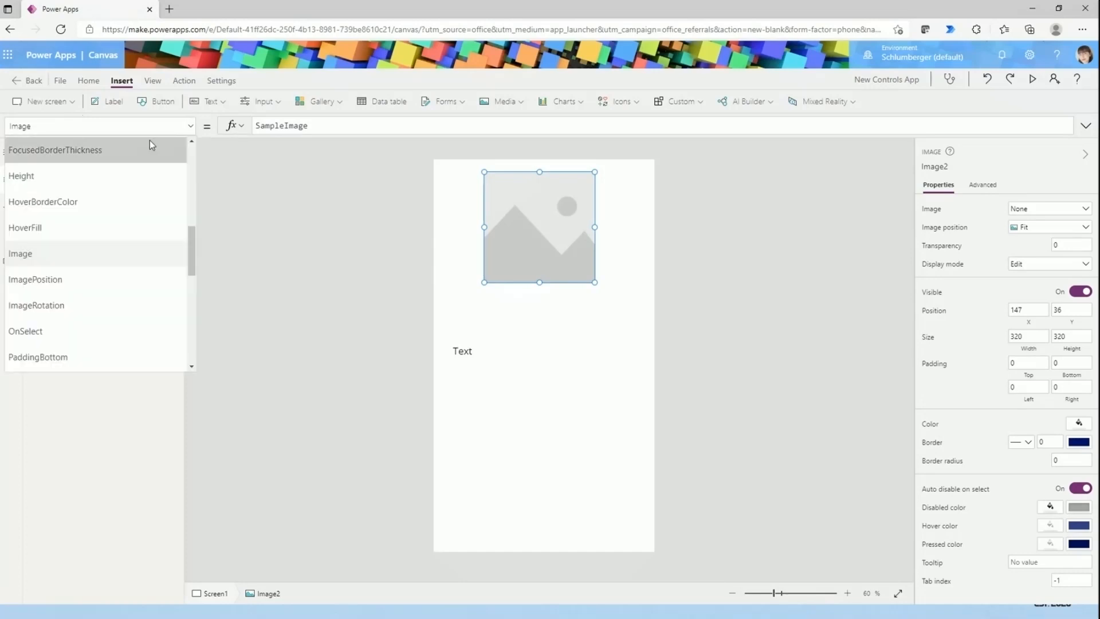
scroll(114, 252, "down", 3)
scroll(114, 252, "down", 3)
scroll(103, 266, "up", 7)
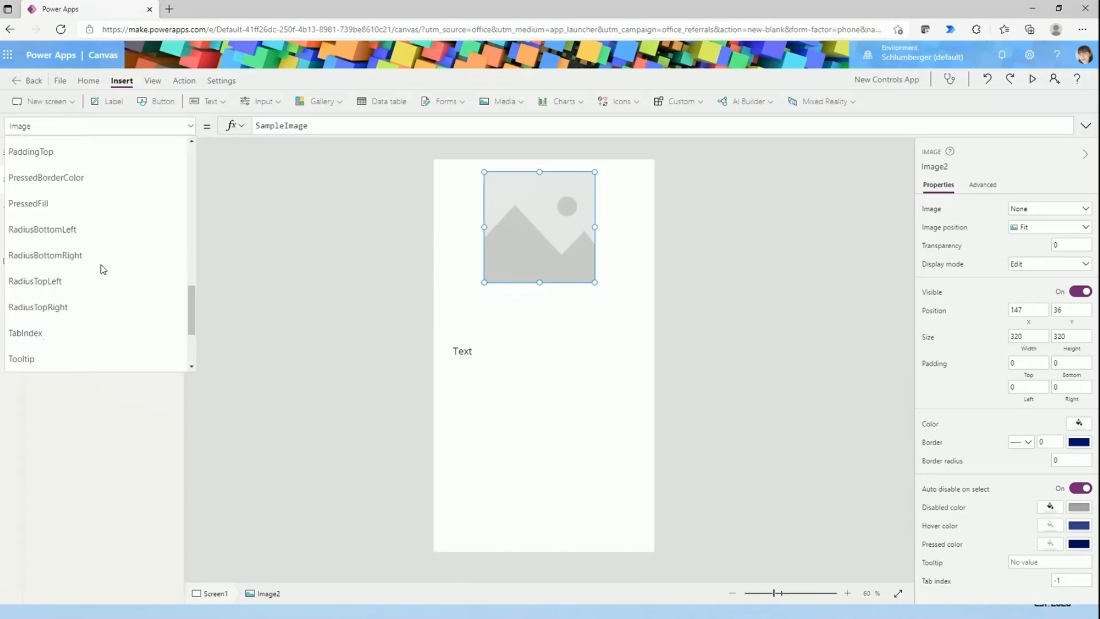
scroll(103, 269, "up", 5)
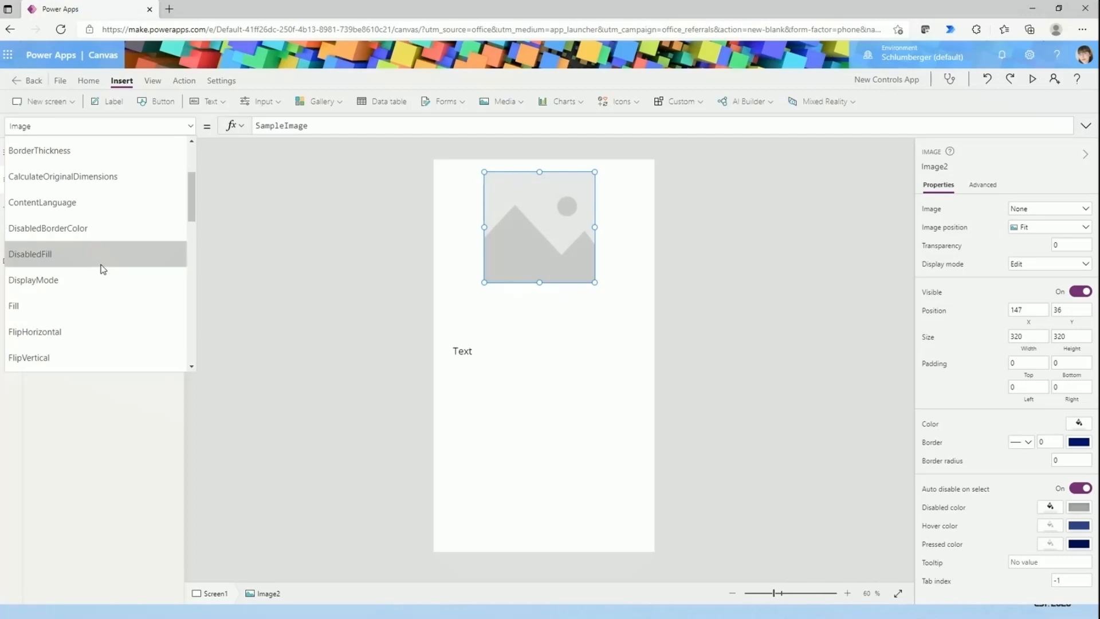
scroll(103, 269, "up", 2)
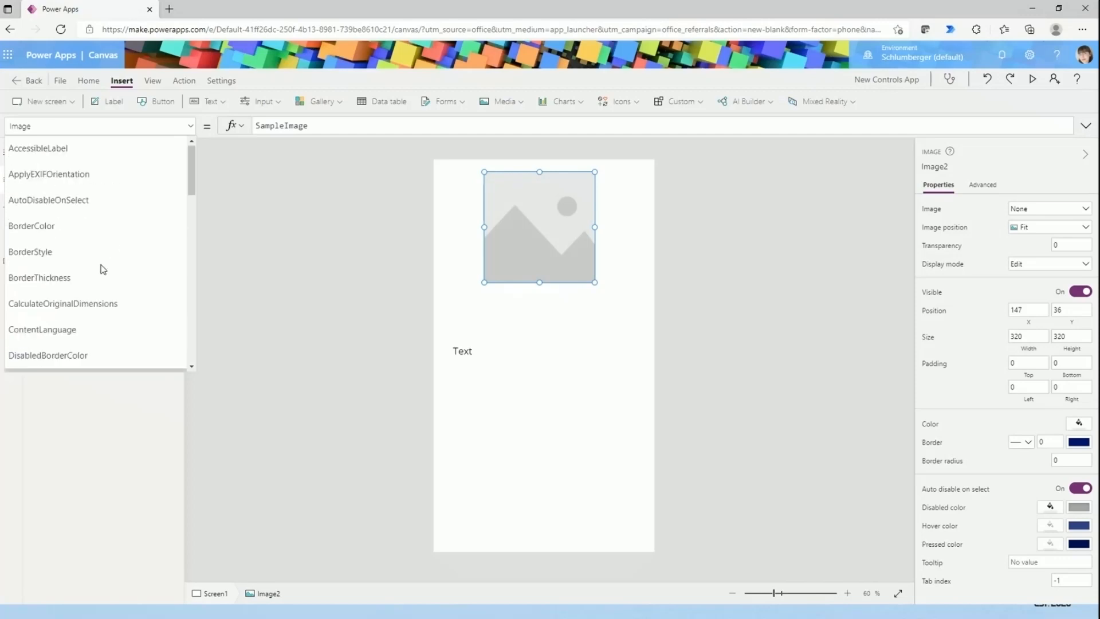
left_click(309, 344)
- Move the text label closer to the image, to about X 57, Y 420
left_click(458, 350)
left_click_drag(466, 341, 468, 305)
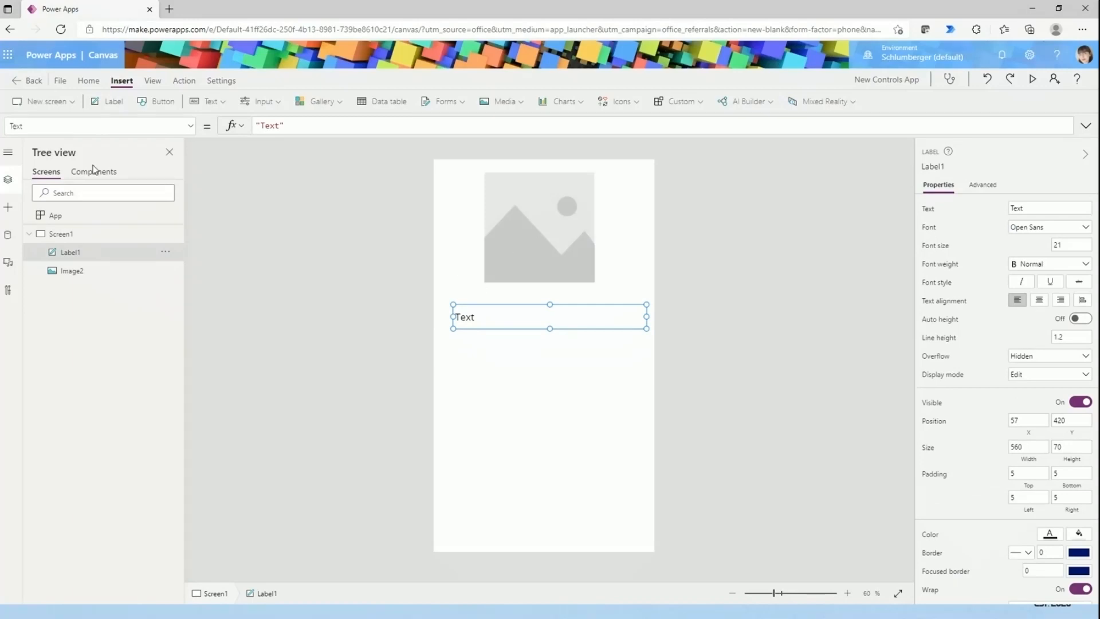
- Examine the list of formula properties available for the text label
left_click(97, 125)
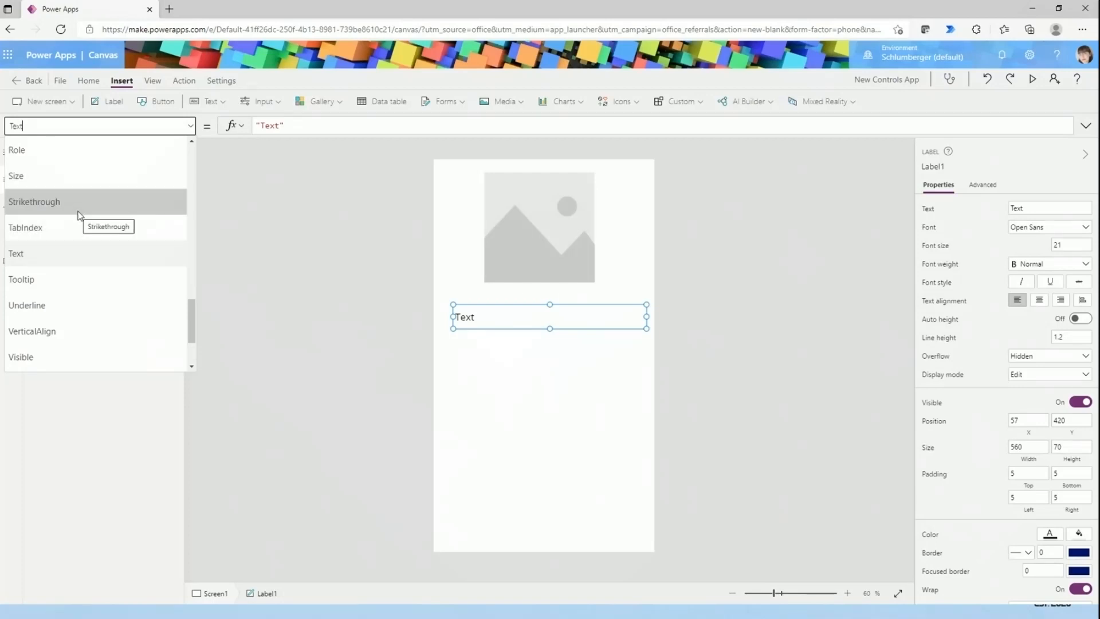
scroll(138, 346, "up", 2)
scroll(139, 345, "up", 8)
scroll(136, 347, "up", 8)
left_click(515, 413)
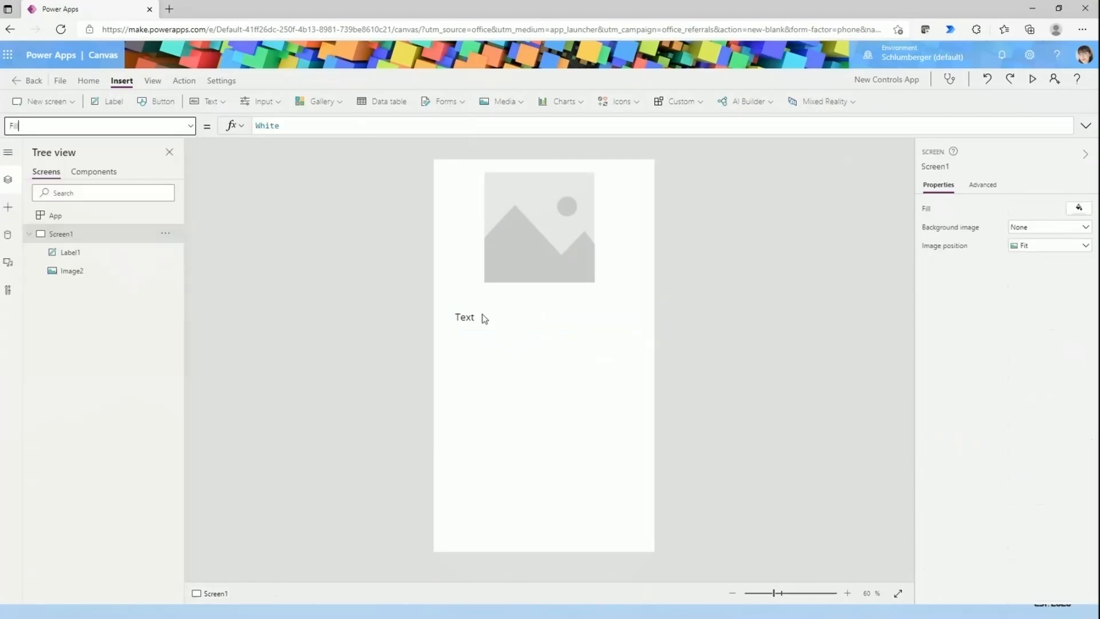
left_click(484, 318)
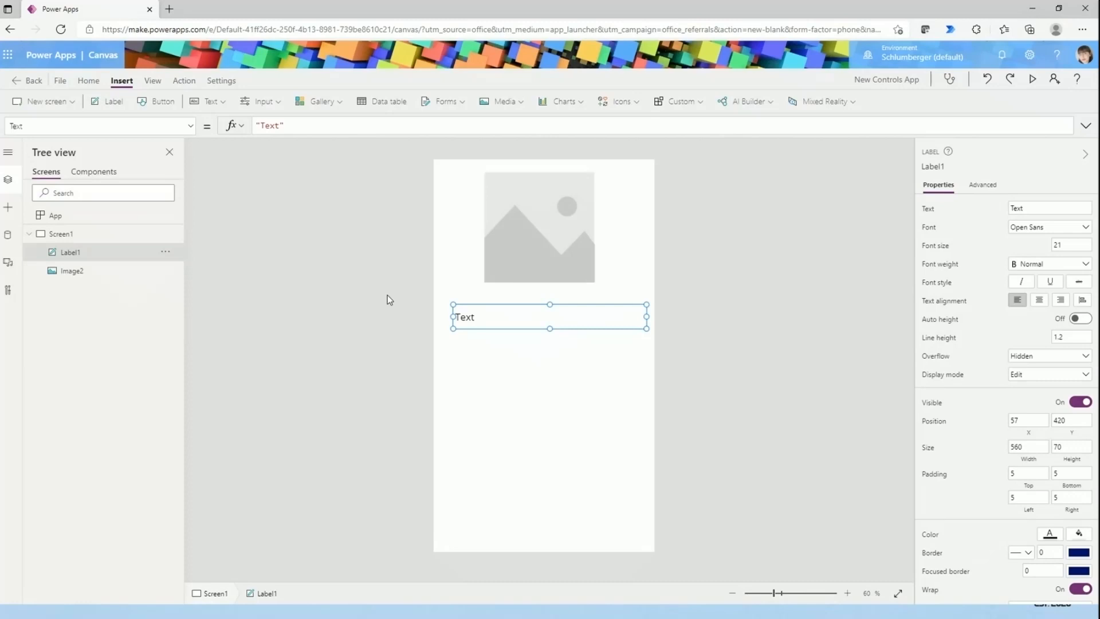
left_click(422, 343)
left_click(483, 318)
left_click(164, 126)
scroll(144, 252, "up", 10)
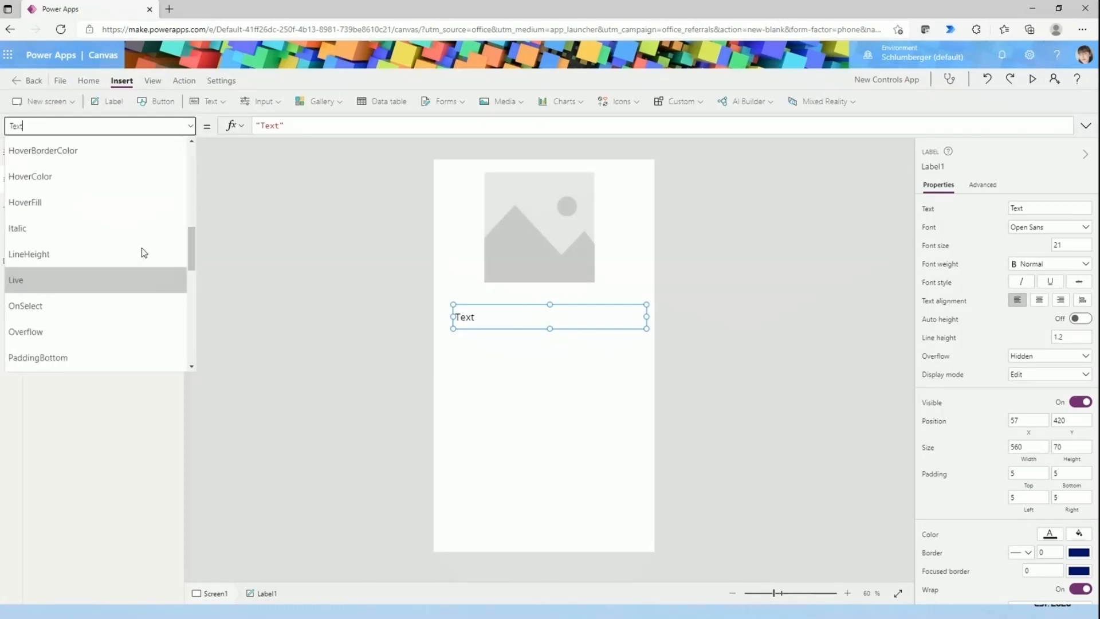
scroll(143, 252, "down", 3)
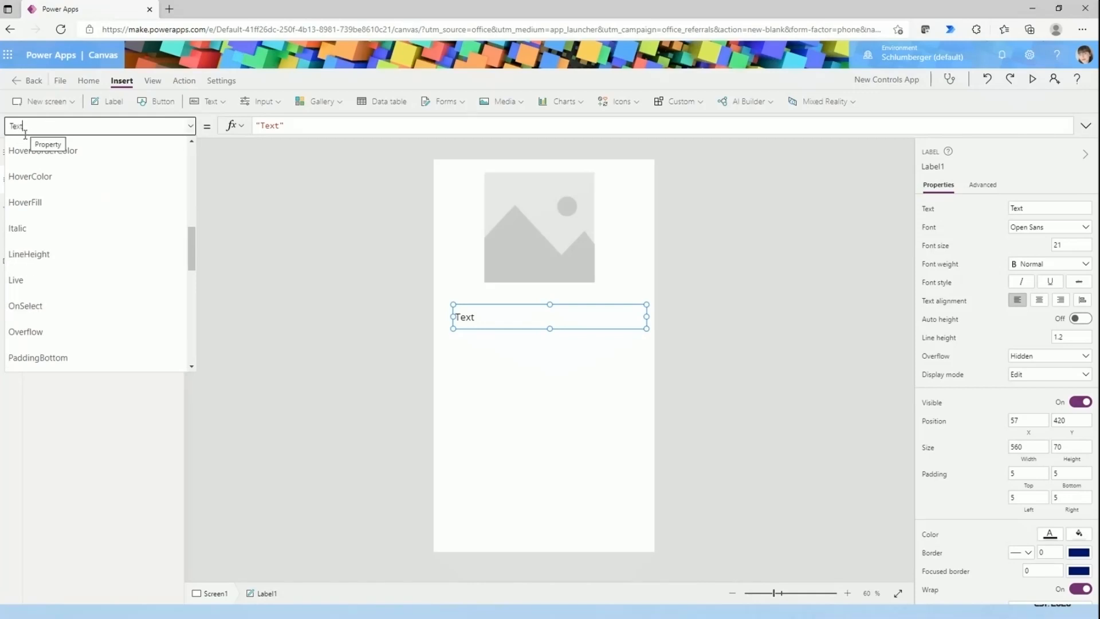
- Set the text label's Text formula to "Hello ! " followed by the person's first name
left_click(324, 131)
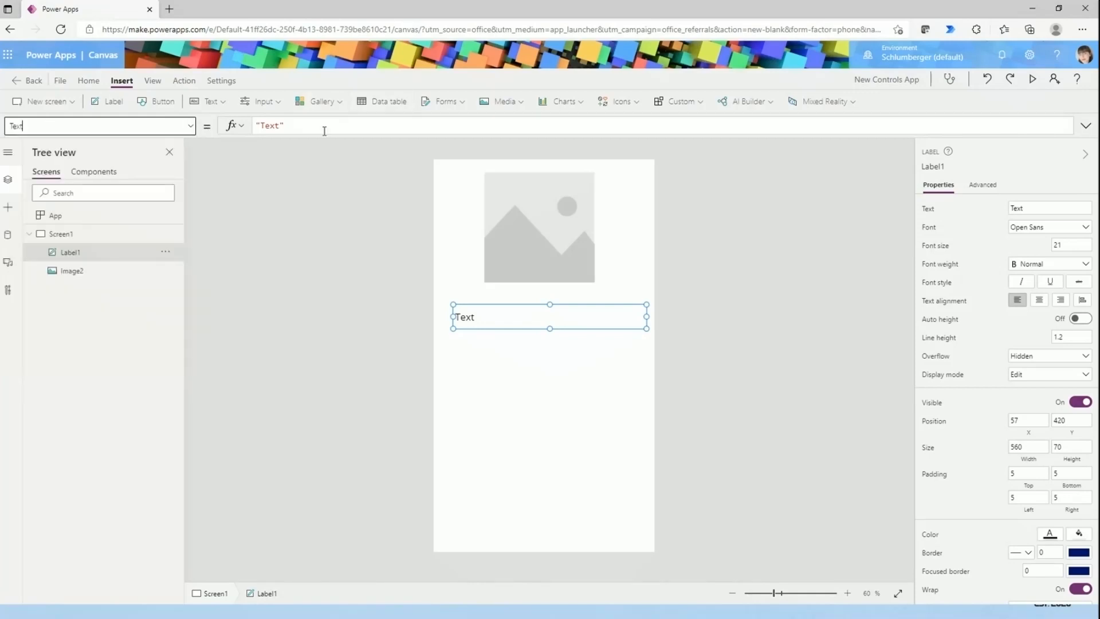
double_click(262, 125)
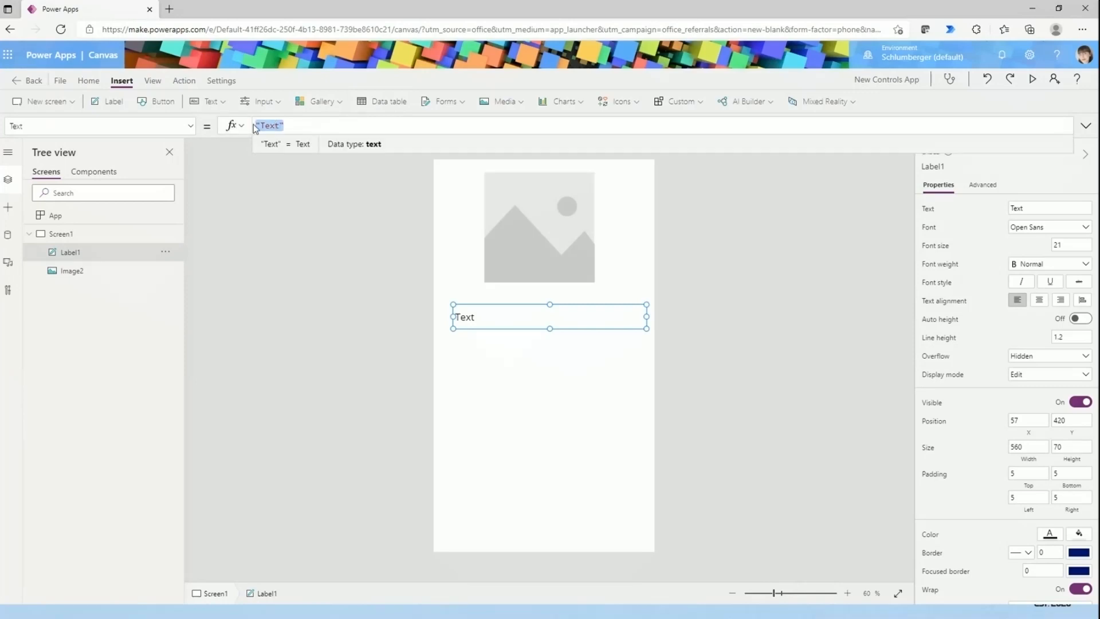
key("BackSpace")
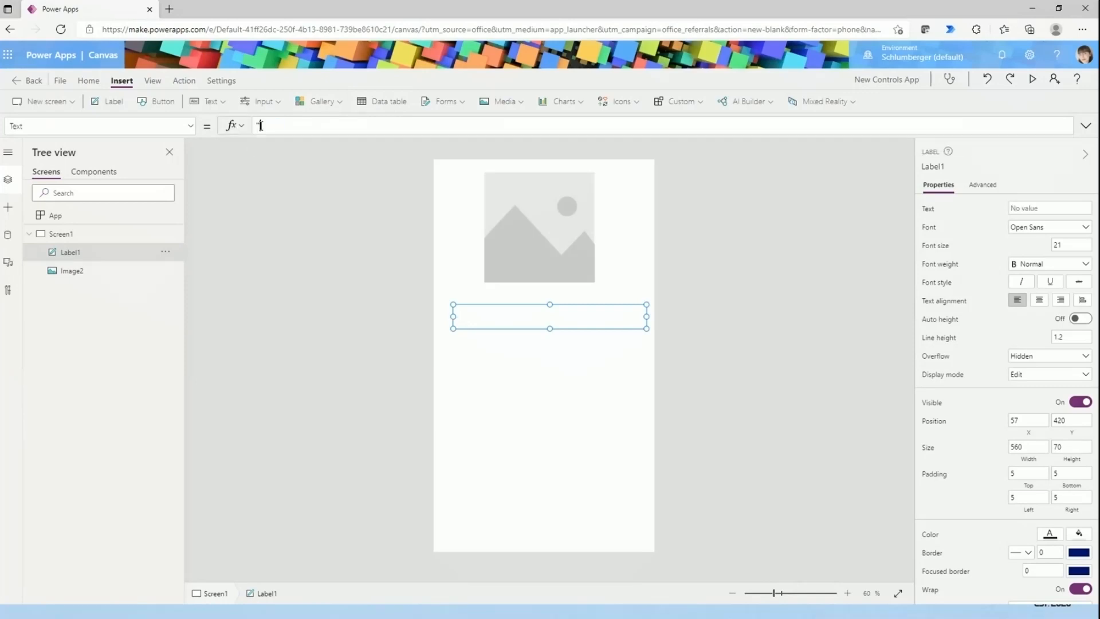
type("Hello")
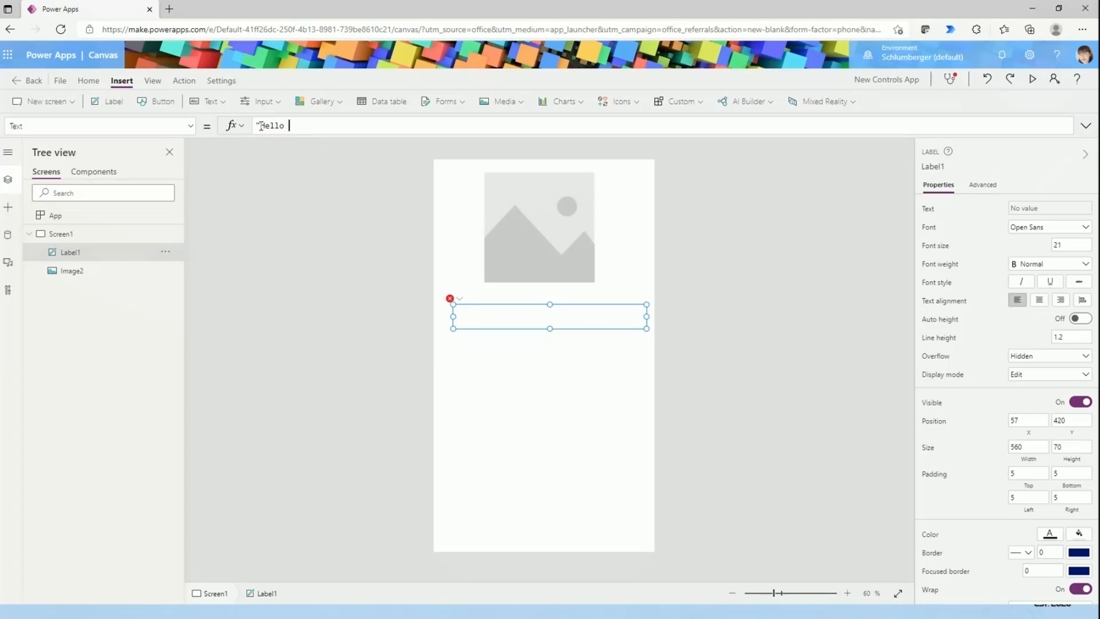
type(" ! May\"")
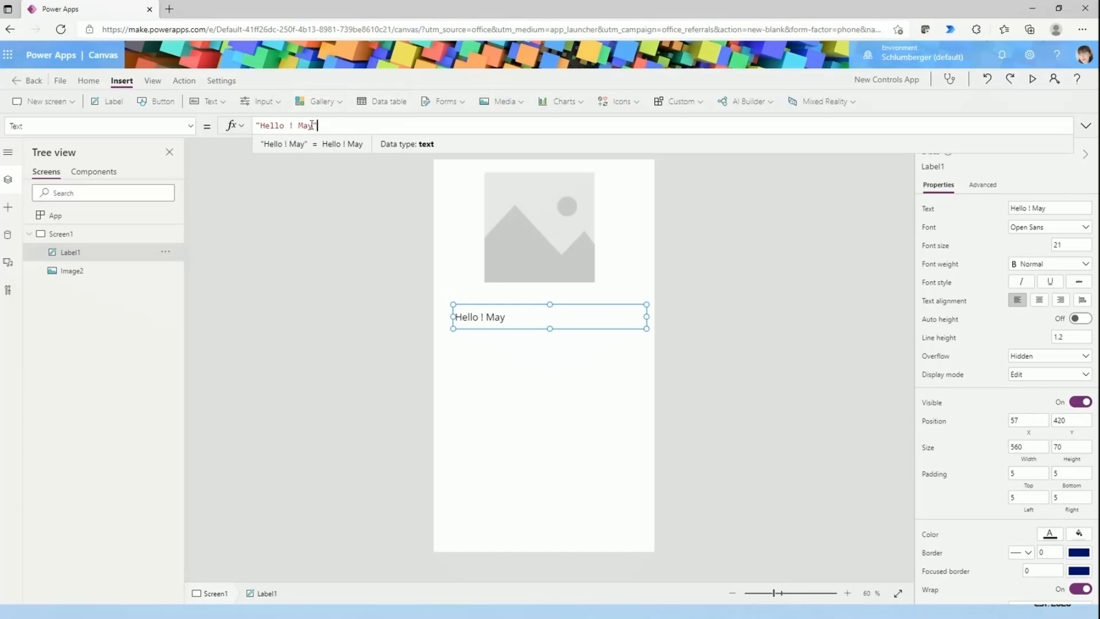
left_click(404, 424)
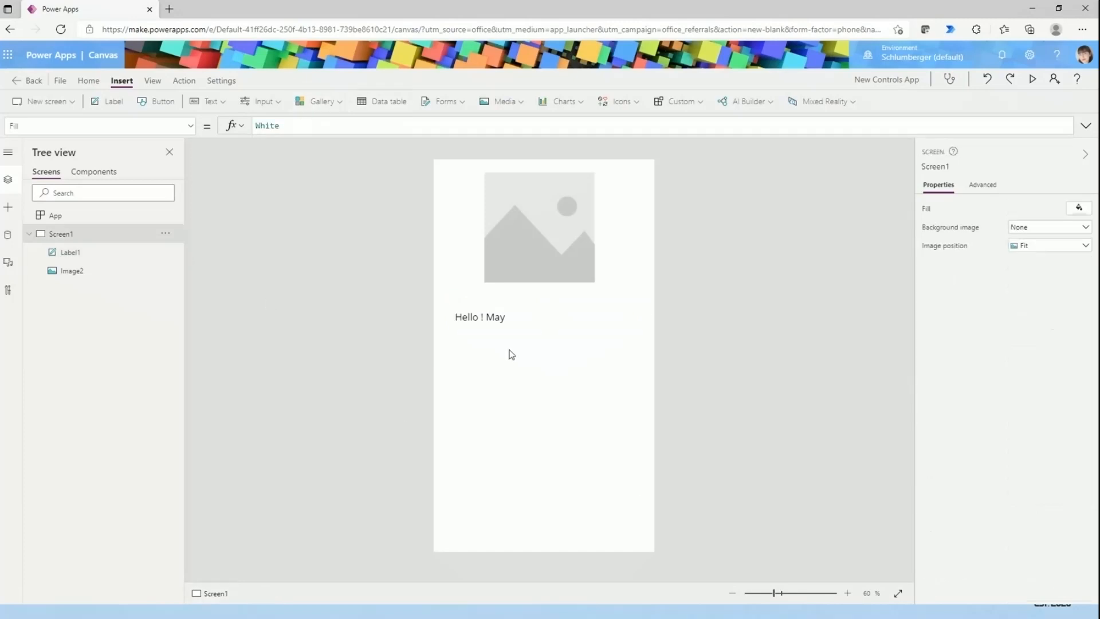
- Set the text label's Size property formula to 33
left_click(522, 323)
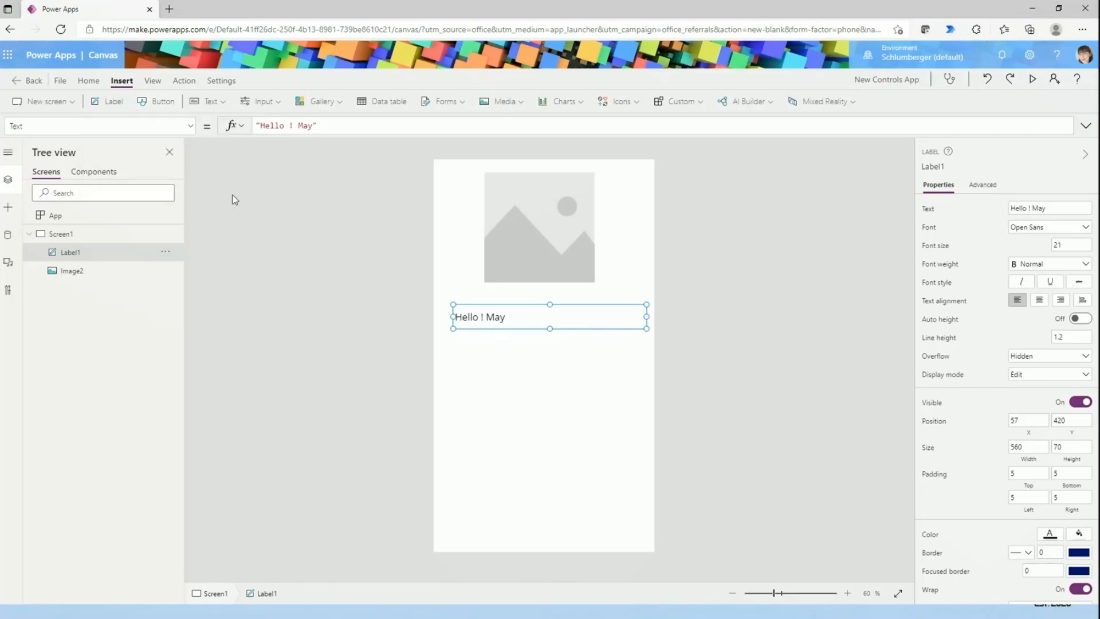
left_click(172, 125)
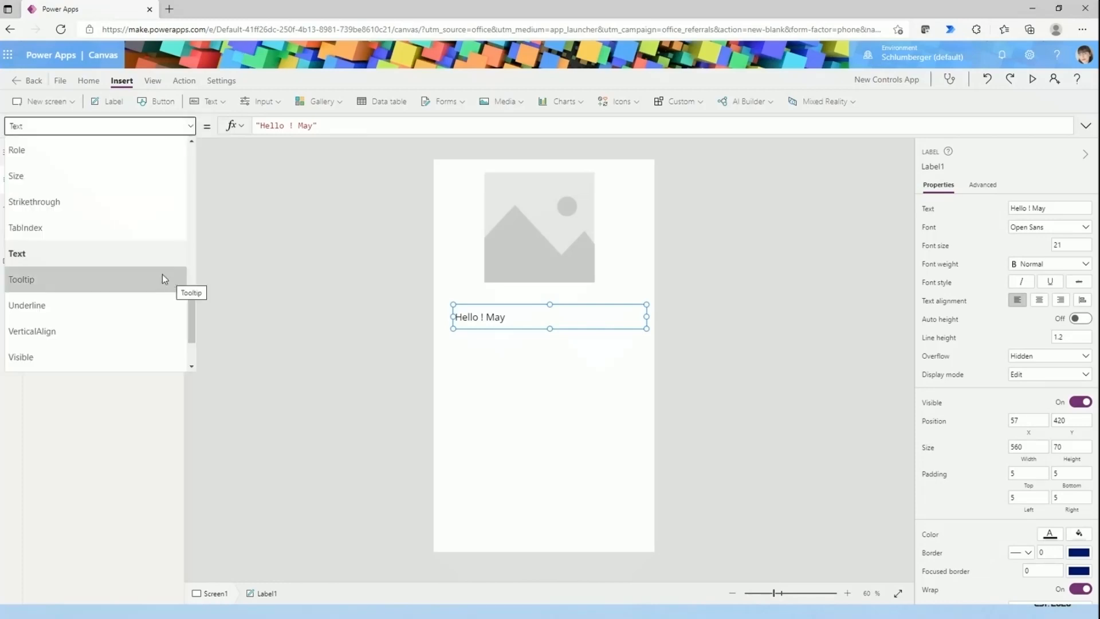
scroll(149, 260, "up", 5)
scroll(62, 219, "up", 5)
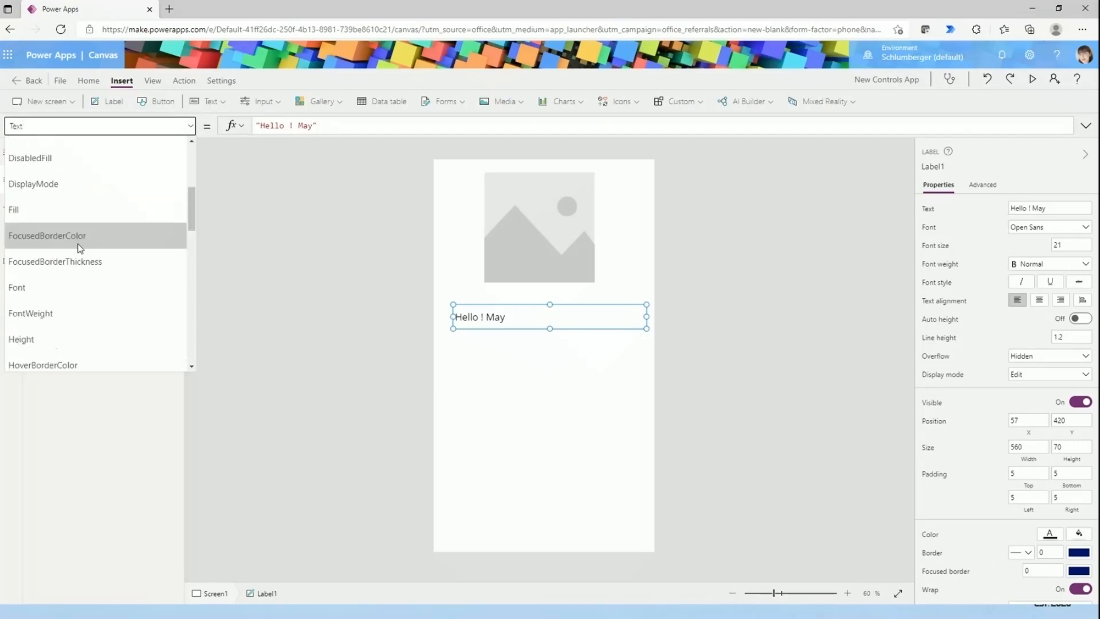
scroll(78, 172, "down", 3)
scroll(81, 289, "down", 10)
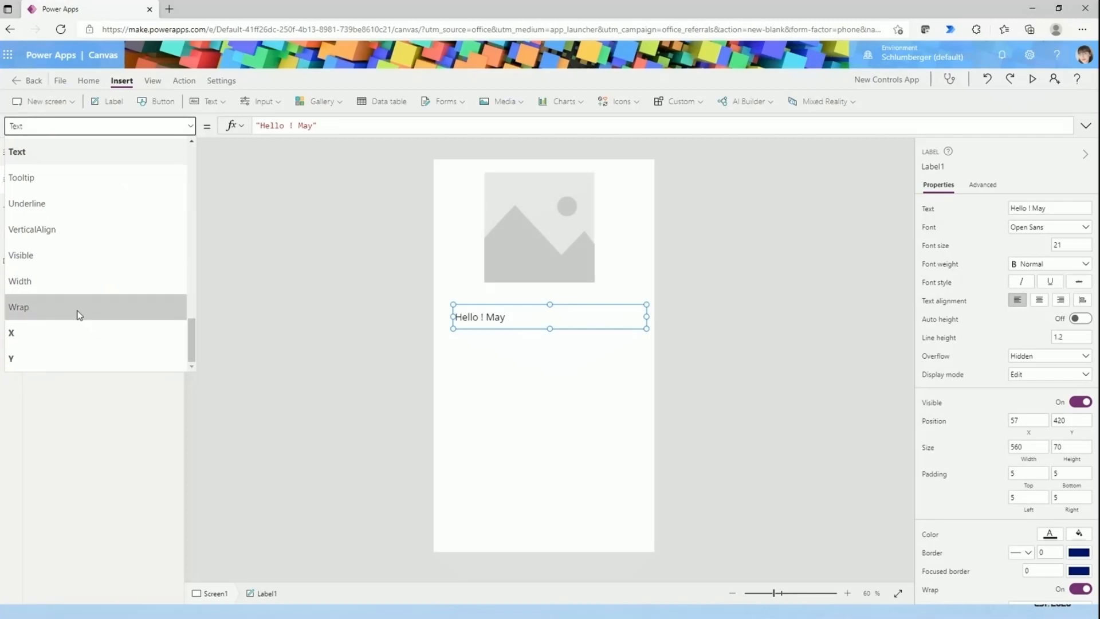
scroll(76, 312, "up", 3)
scroll(57, 335, "down", 3)
scroll(54, 297, "up", 5)
left_click(53, 250)
left_click(271, 128)
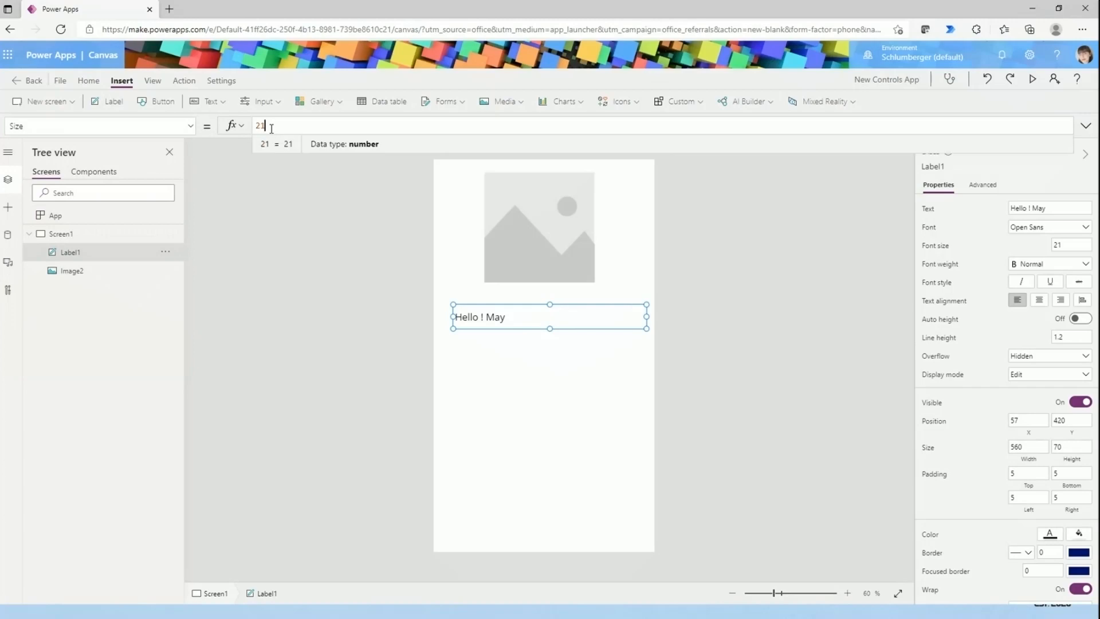
key("BackSpace")
type("33")
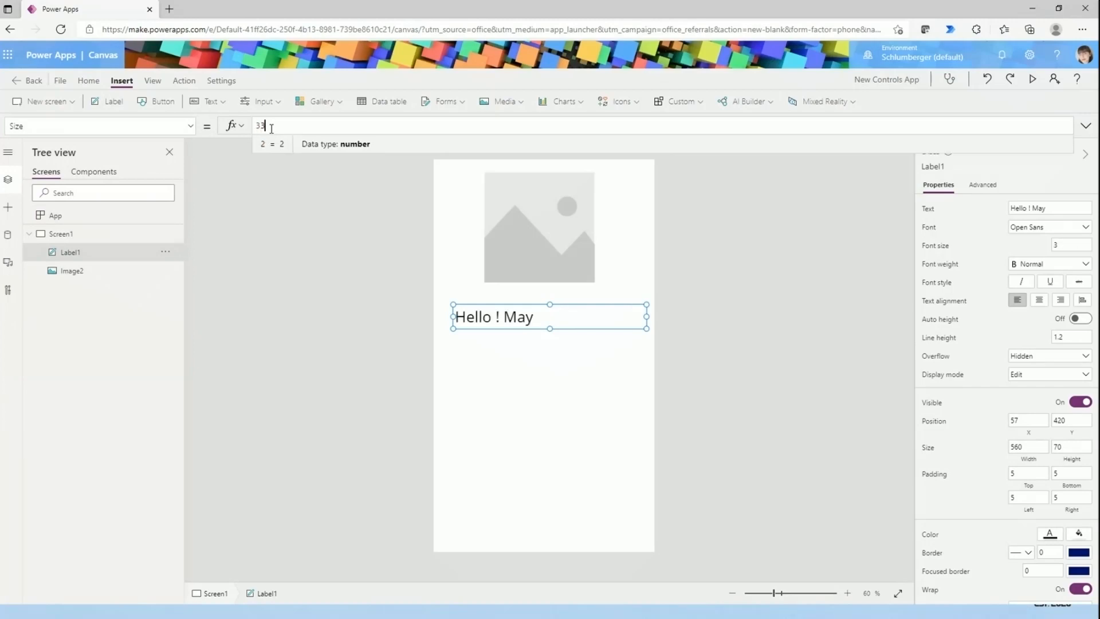
- Examine the text label's formula properties alongside its general property settings
left_click(151, 127)
scroll(98, 258, "up", 3)
left_click(539, 438)
left_click(466, 320)
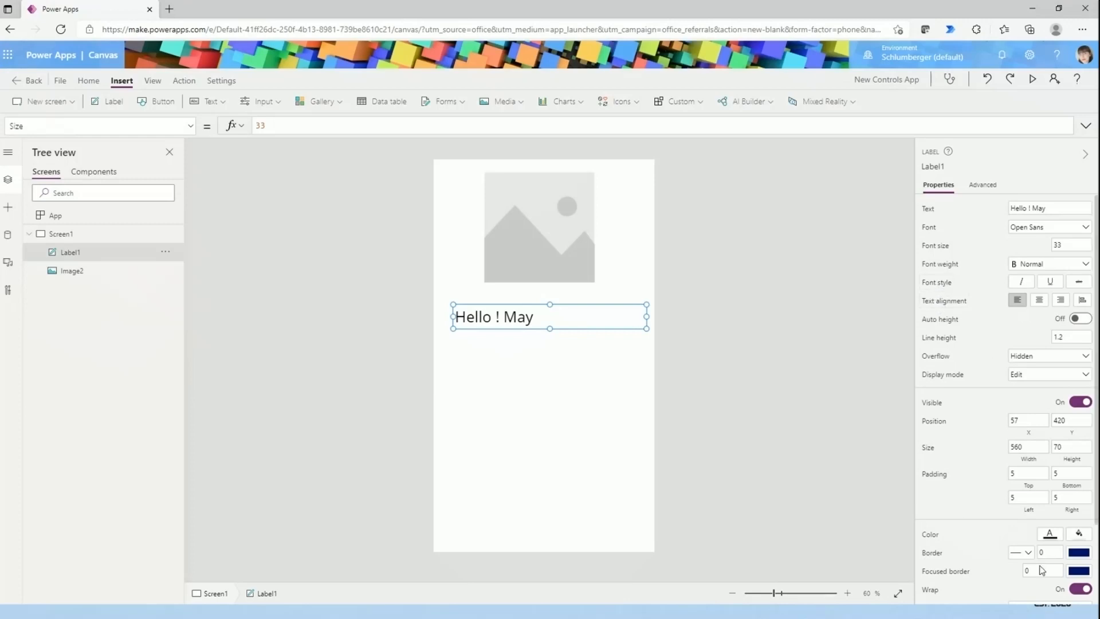
left_click(151, 123)
scroll(74, 245, "down", 3)
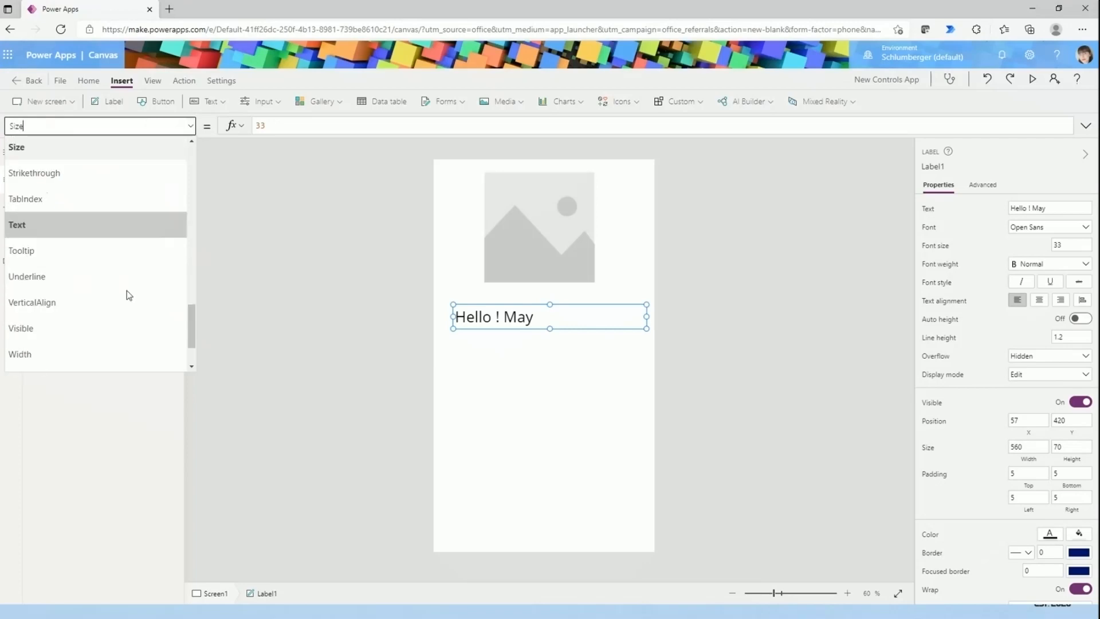
scroll(96, 270, "up", 3)
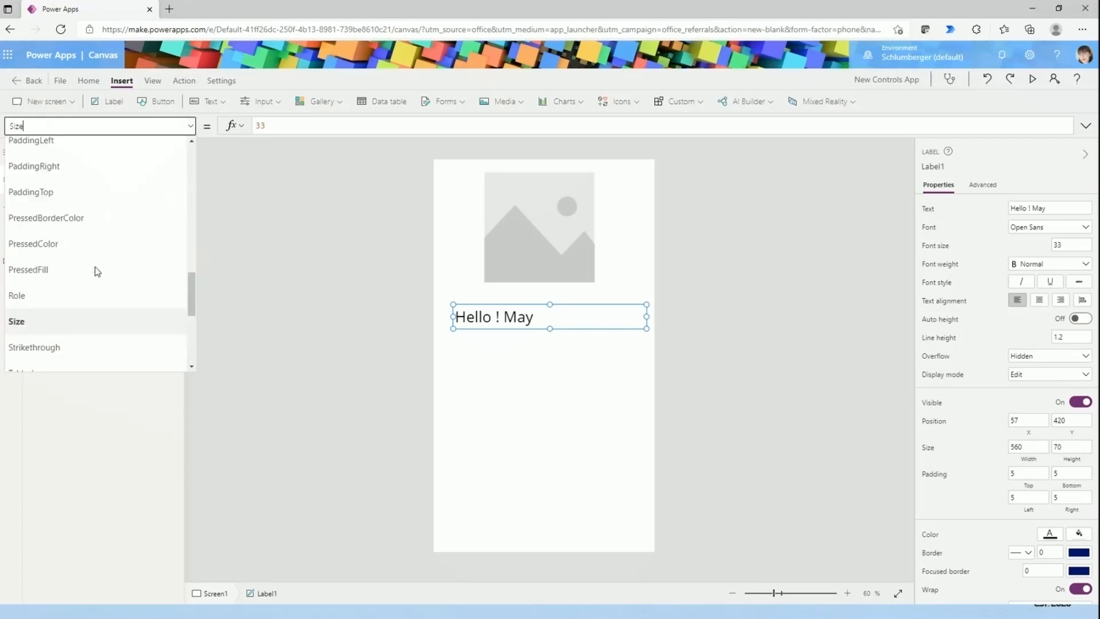
left_click(314, 315)
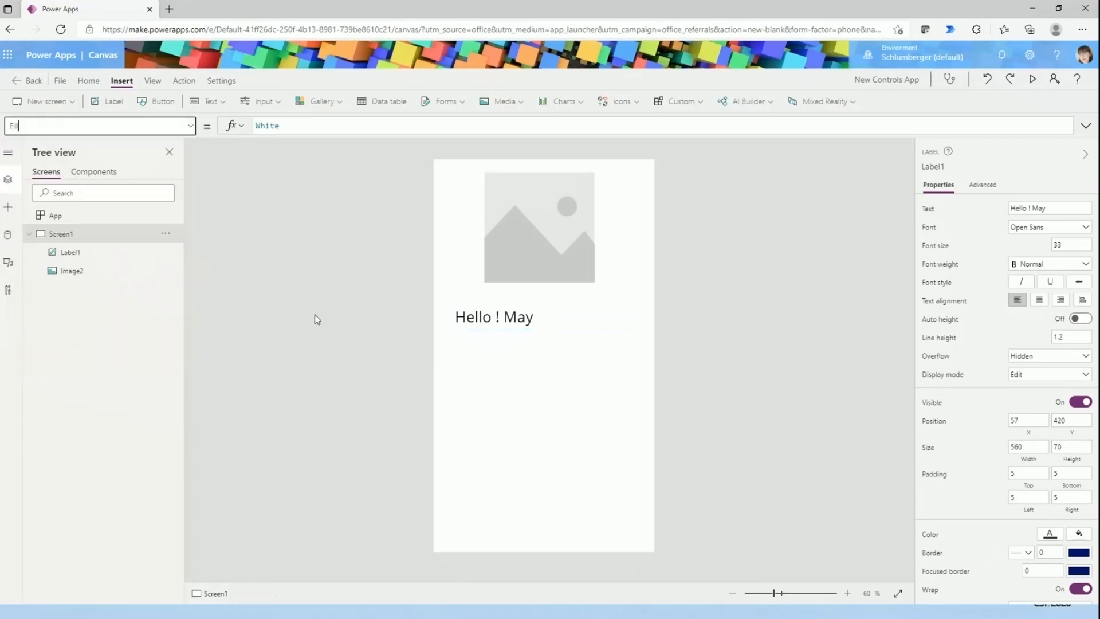
- Insert a button and place it below the text label at about X 197, Y 725
left_click(163, 103)
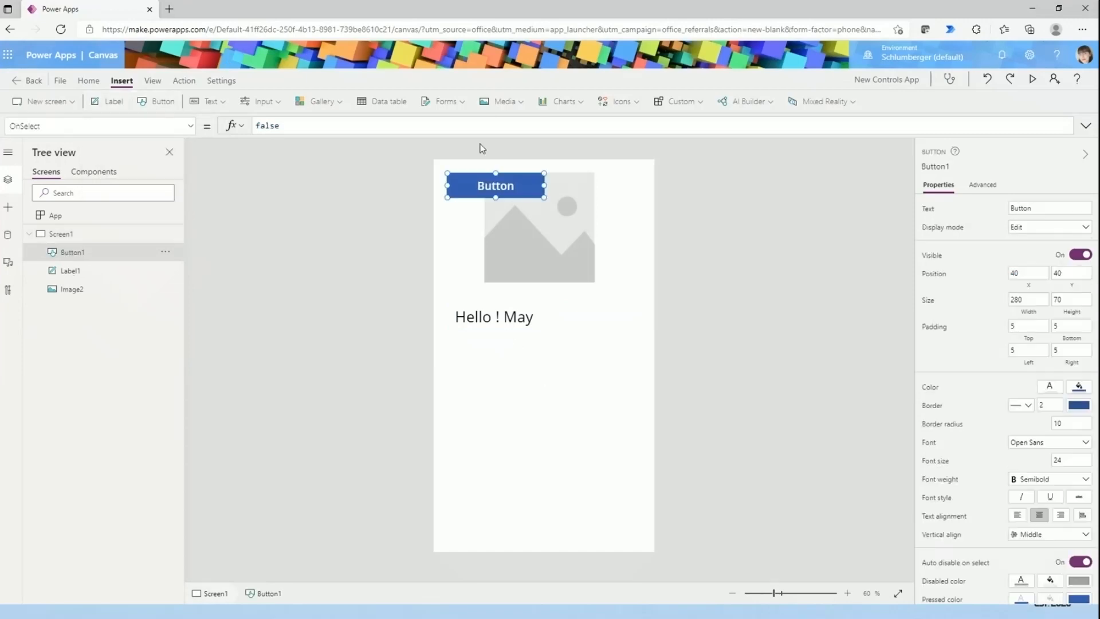
left_click_drag(491, 182, 527, 427)
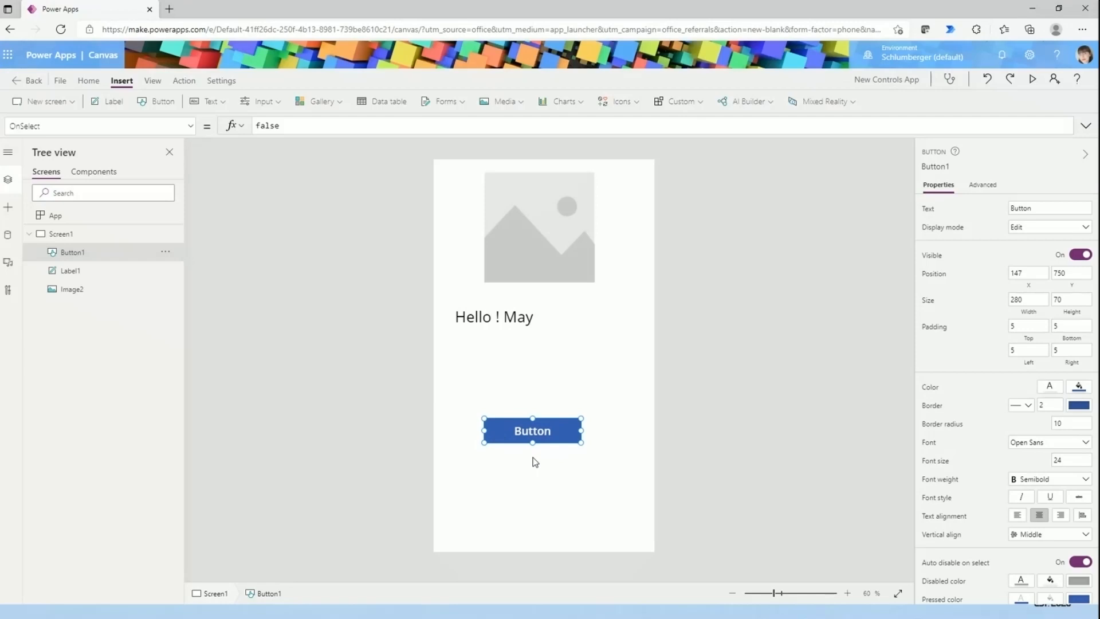
left_click(553, 462)
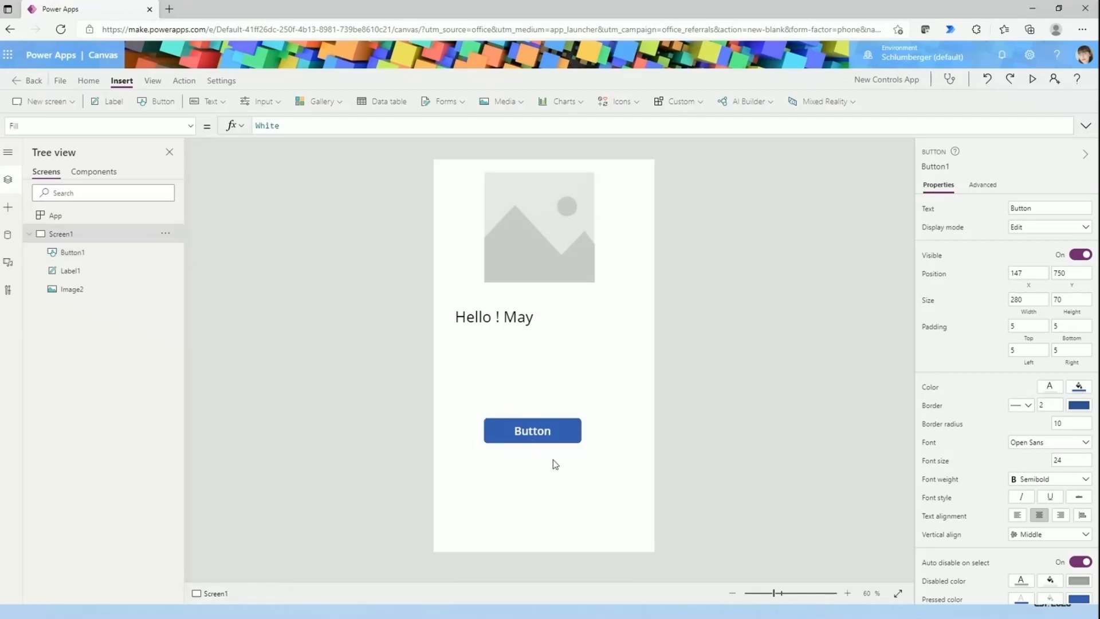
left_click_drag(533, 432, 555, 417)
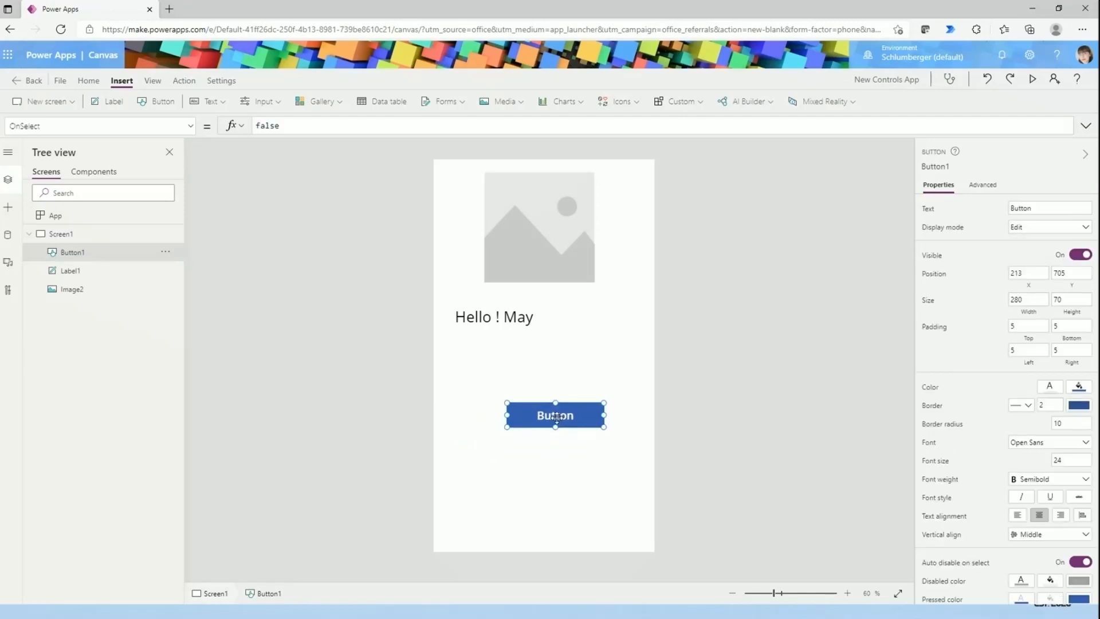
left_click(666, 401)
left_click(556, 419)
left_click_drag(556, 421, 551, 428)
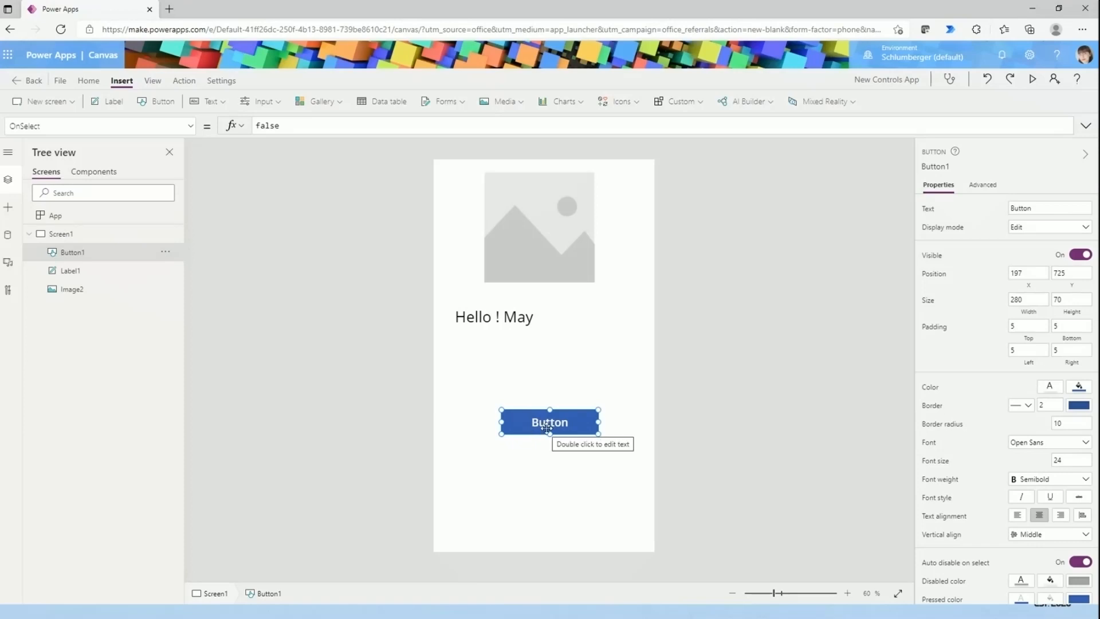
- Change the button's caption to "Save" directly on the canvas
double_click(558, 426)
type("Save")
left_click(655, 369)
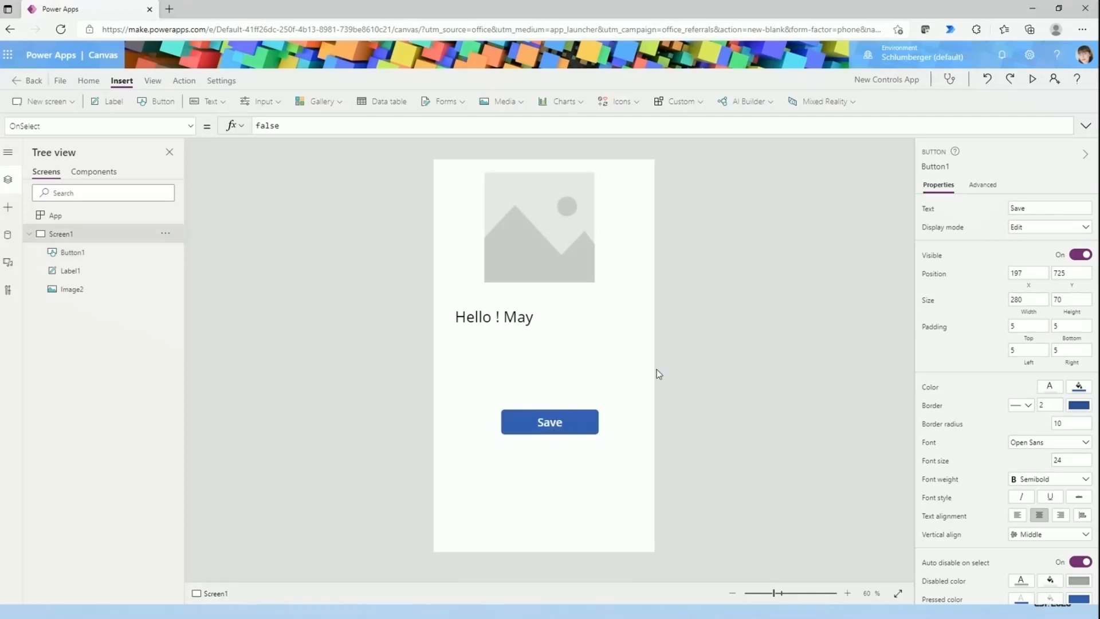
- Look through the button's formula properties and display its Text formula
left_click(591, 424)
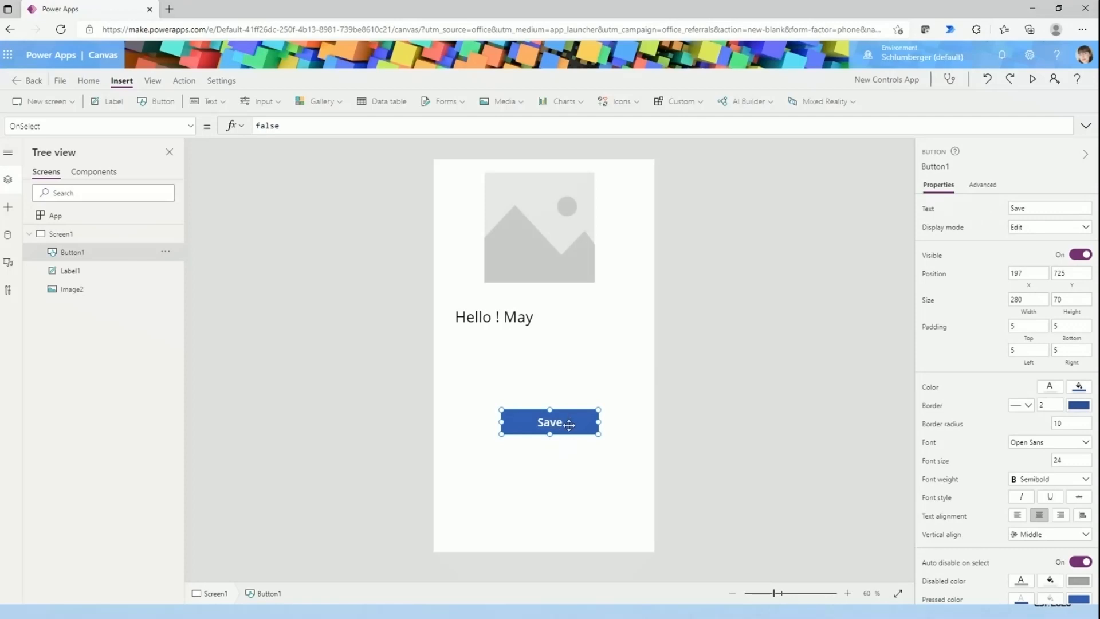
left_click(165, 123)
scroll(172, 240, "up", 10)
scroll(178, 275, "down", 15)
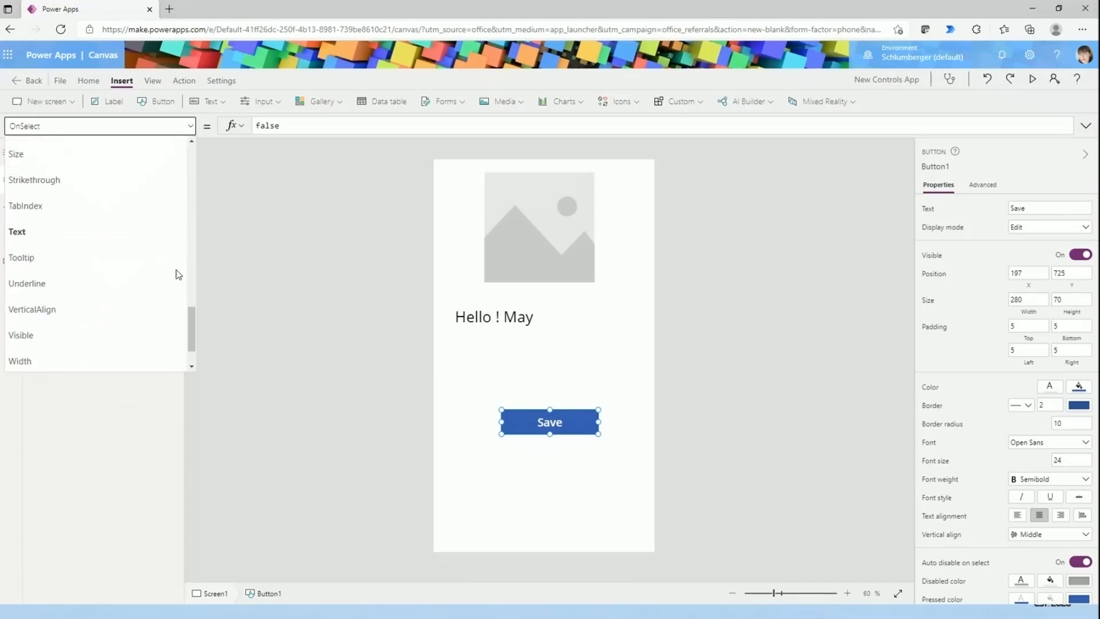
left_click(58, 229)
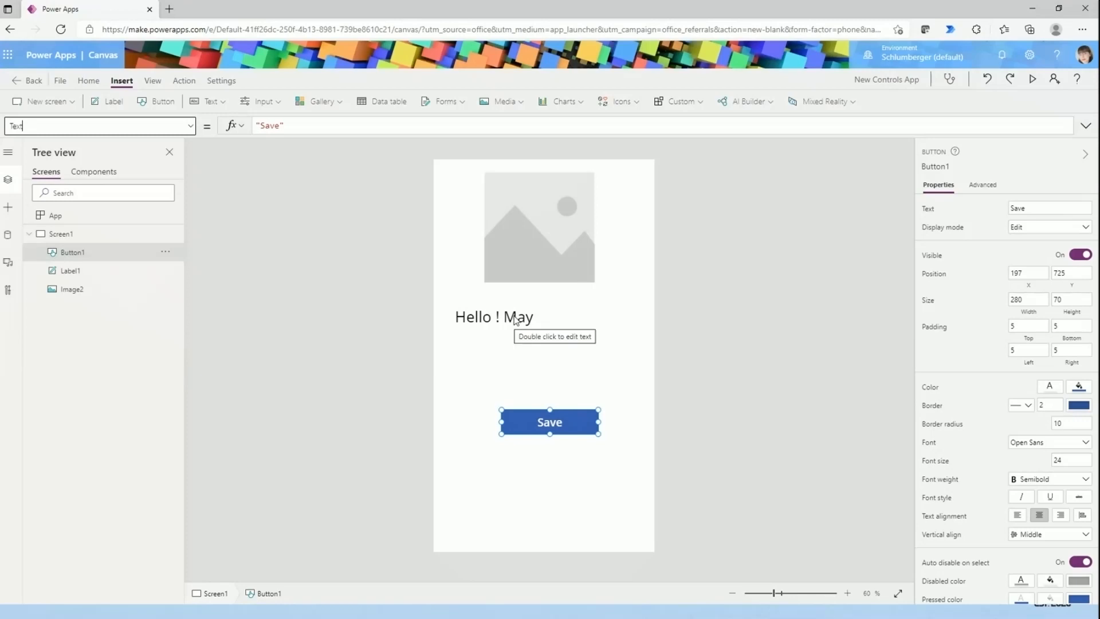
left_click(607, 427)
left_click(591, 419)
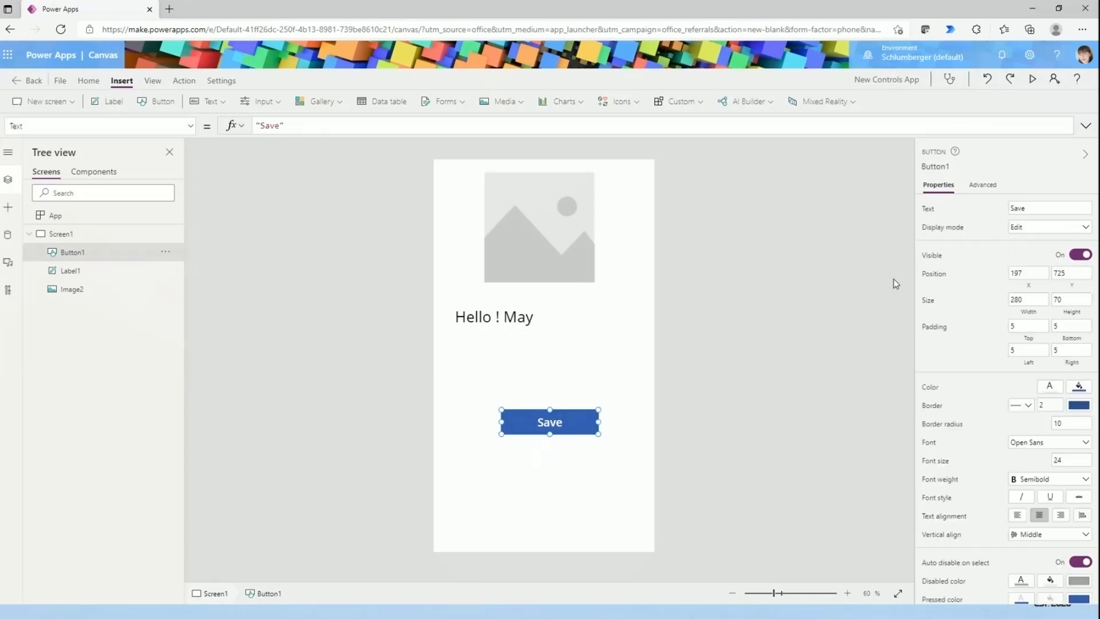
- Change the button's Text setting to "Save !" among its general properties
left_click(1033, 207)
left_click_drag(1041, 209, 966, 212)
type("Save !")
left_click(732, 367)
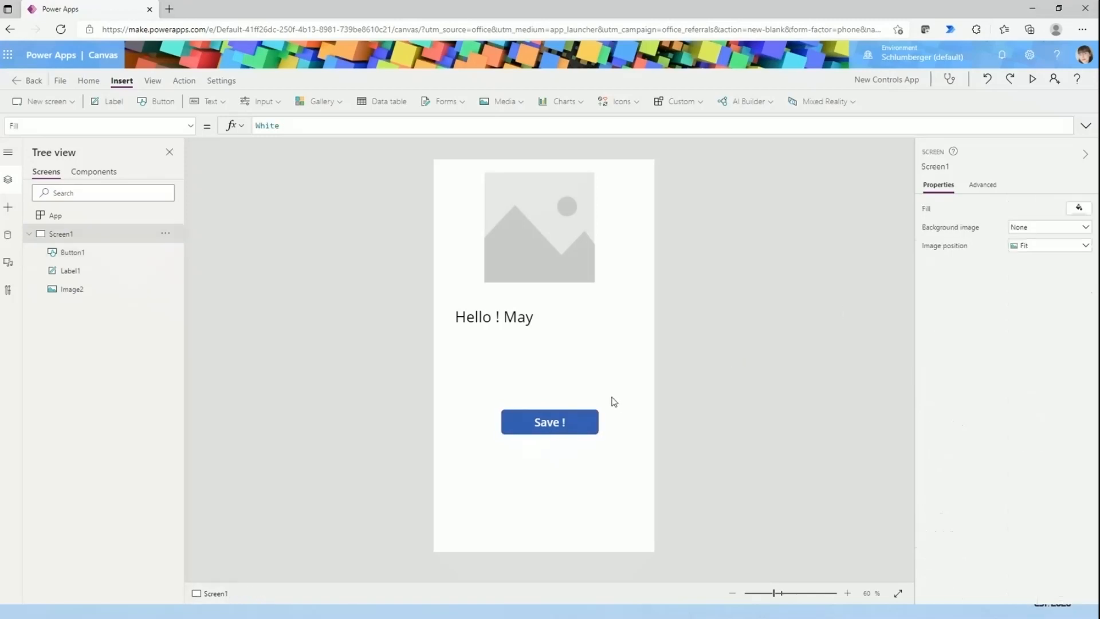
- Examine the button's Text formula and its full set of advanced properties, from action and data to design
left_click(583, 433)
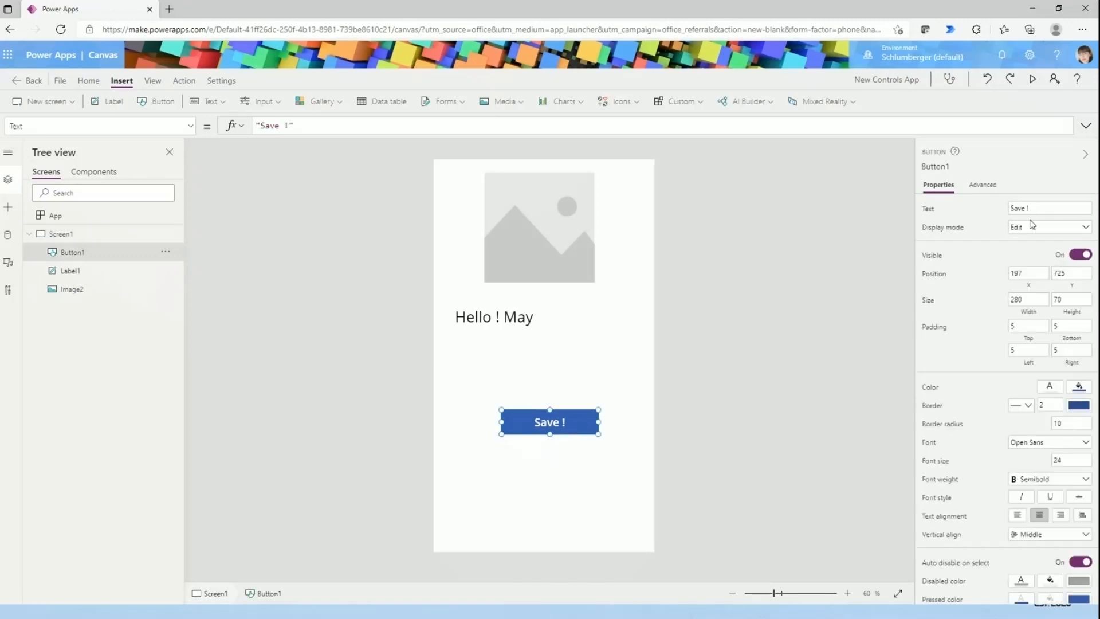
left_click(74, 125)
left_click(645, 454)
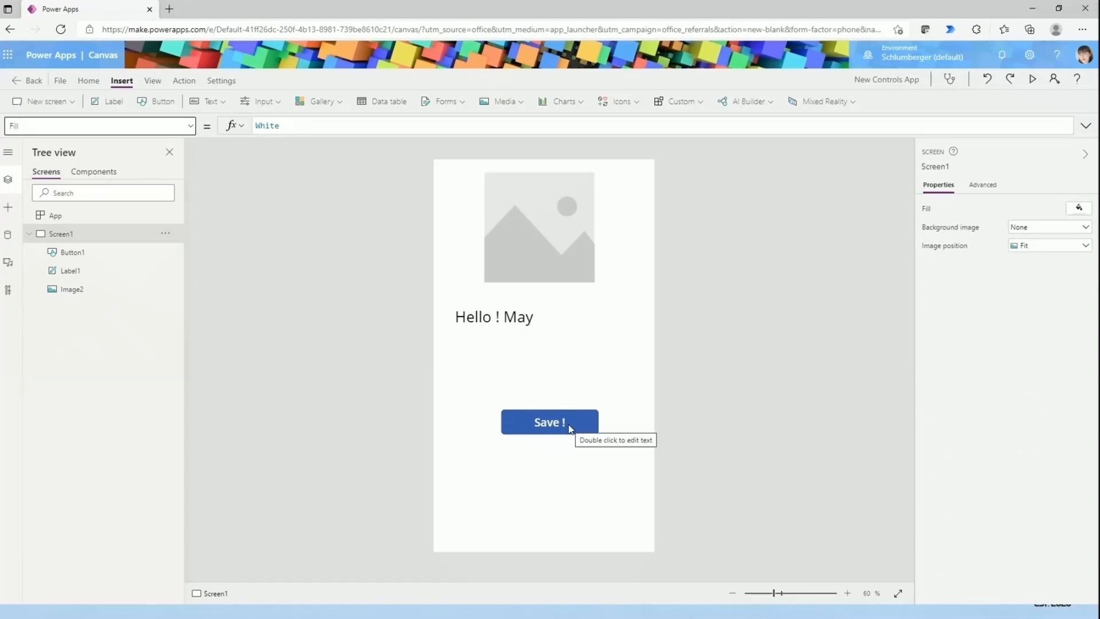
left_click(530, 423)
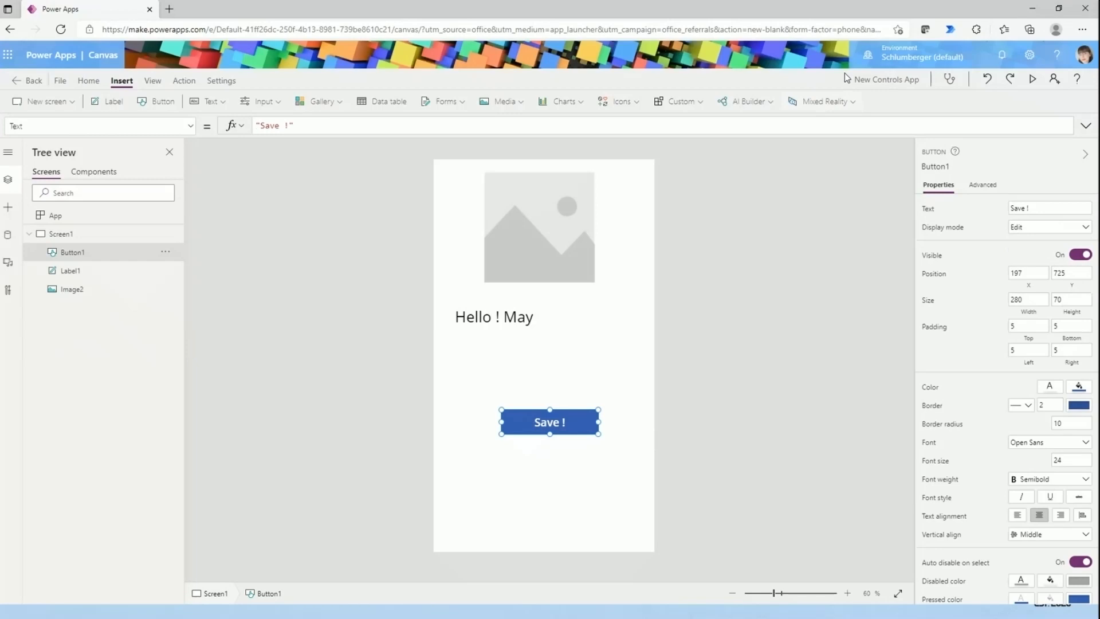
left_click(993, 187)
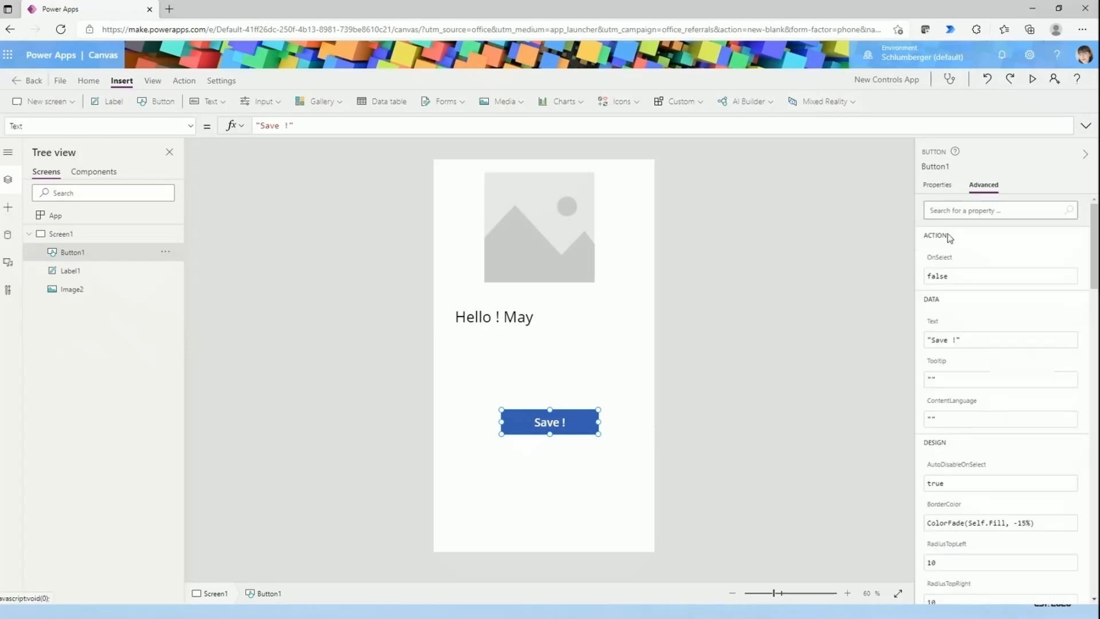
scroll(1001, 359, "down", 4)
scroll(978, 345, "up", 3)
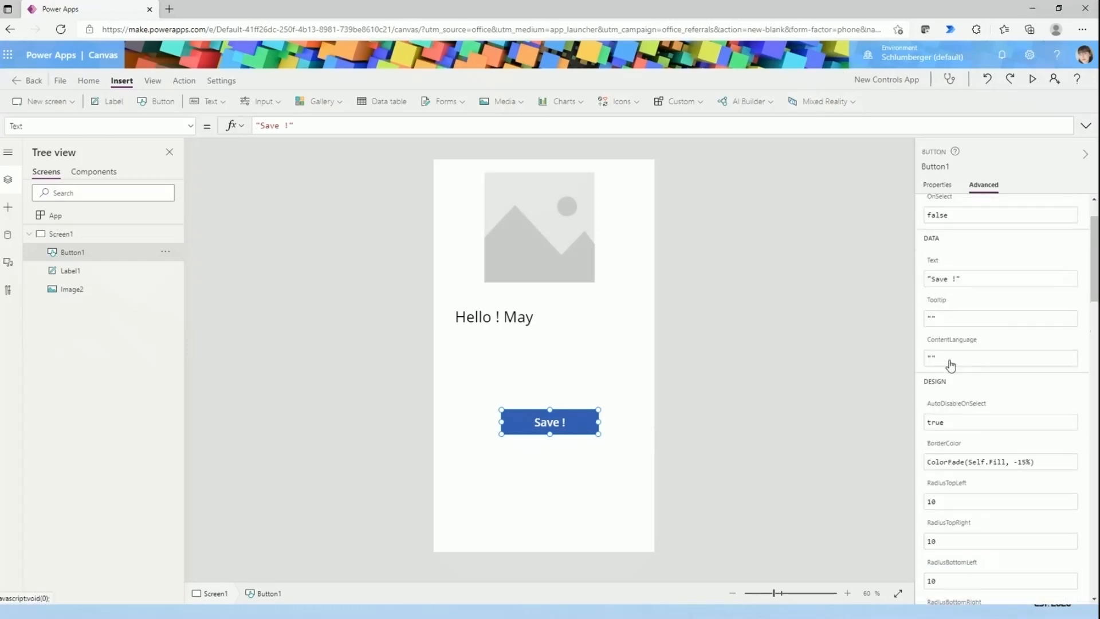
scroll(948, 395, "down", 6)
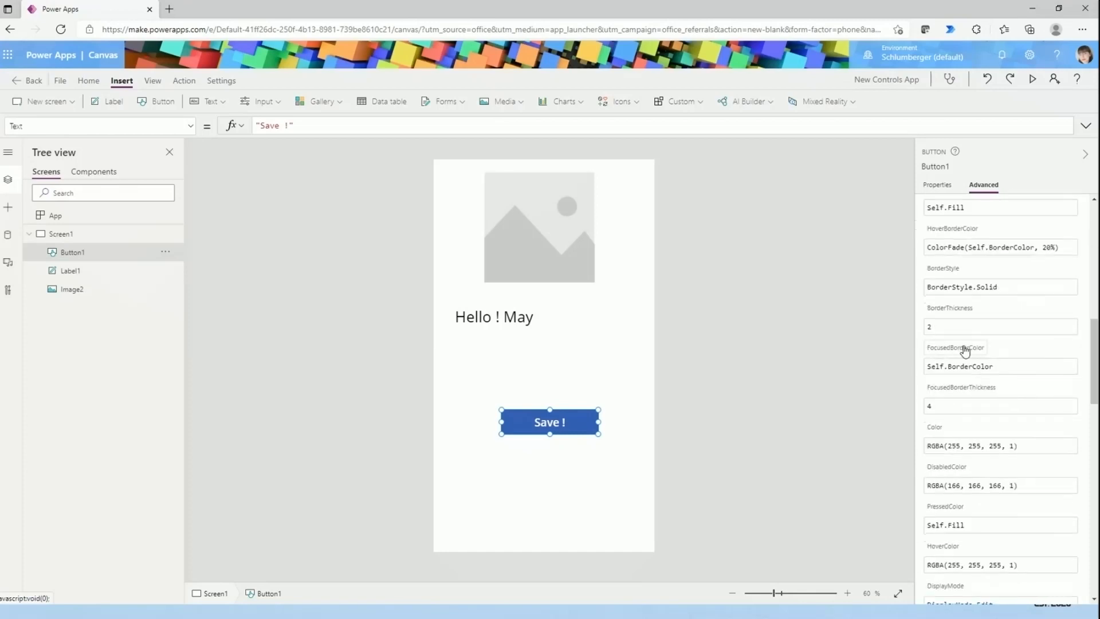
scroll(963, 431, "down", 6)
scroll(964, 436, "up", 8)
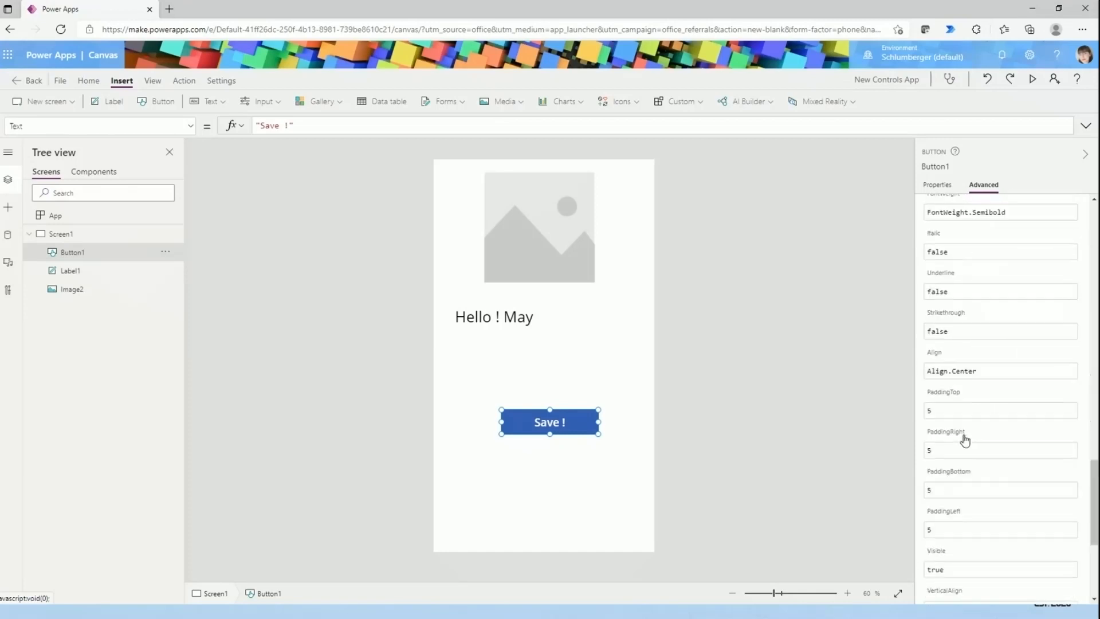
scroll(973, 423, "up", 10)
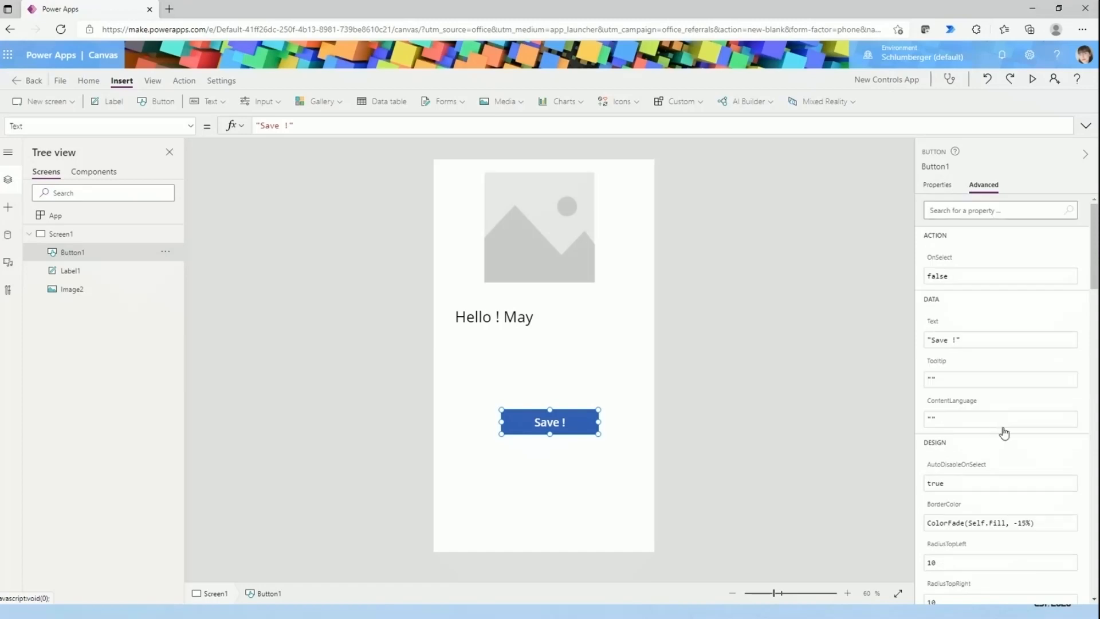
- Examine the button's OnSelect action and its formula, and look through the button's other formula properties
left_click(190, 126)
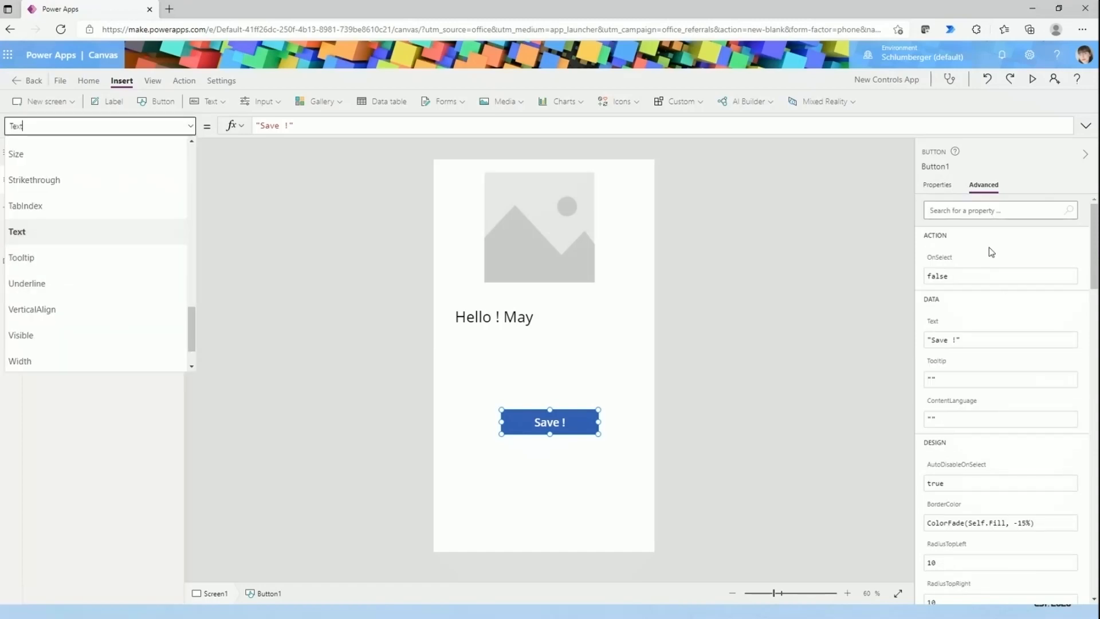
left_click(984, 270)
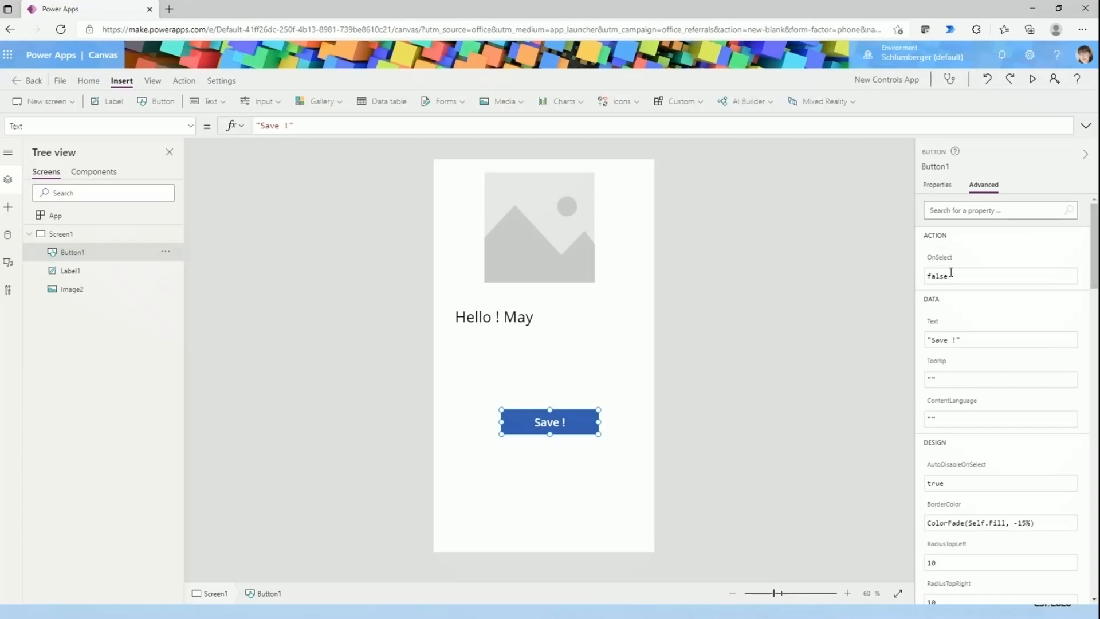
left_click_drag(950, 274, 925, 275)
left_click(937, 261)
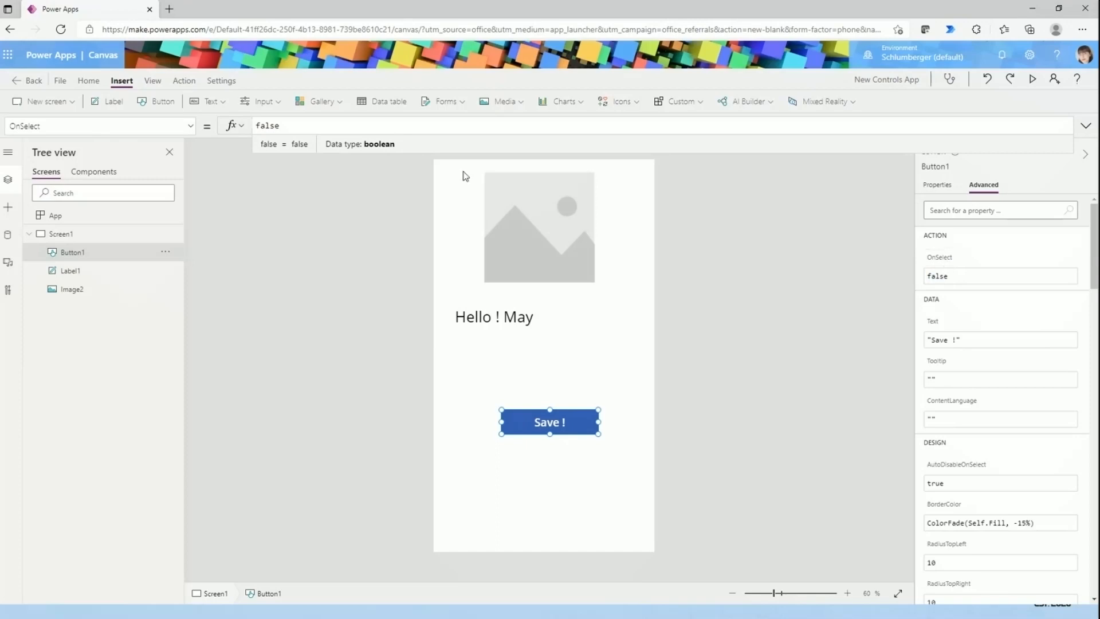
left_click(294, 125)
left_click_drag(281, 124, 256, 125)
left_click(190, 126)
scroll(34, 252, "down", 10)
scroll(46, 321, "up", 5)
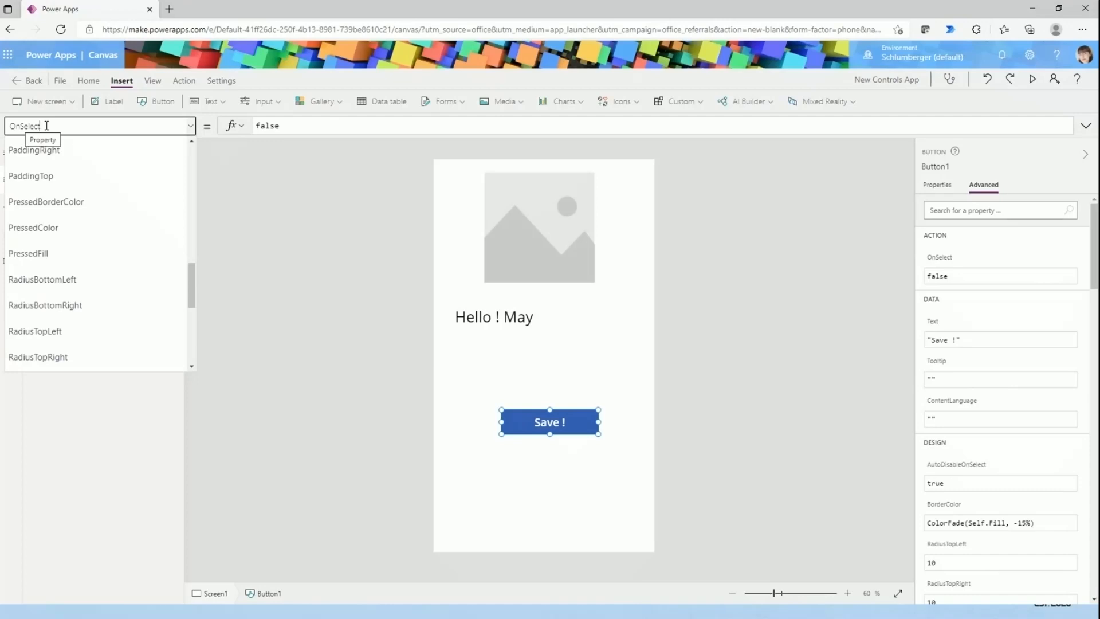
left_click(296, 126)
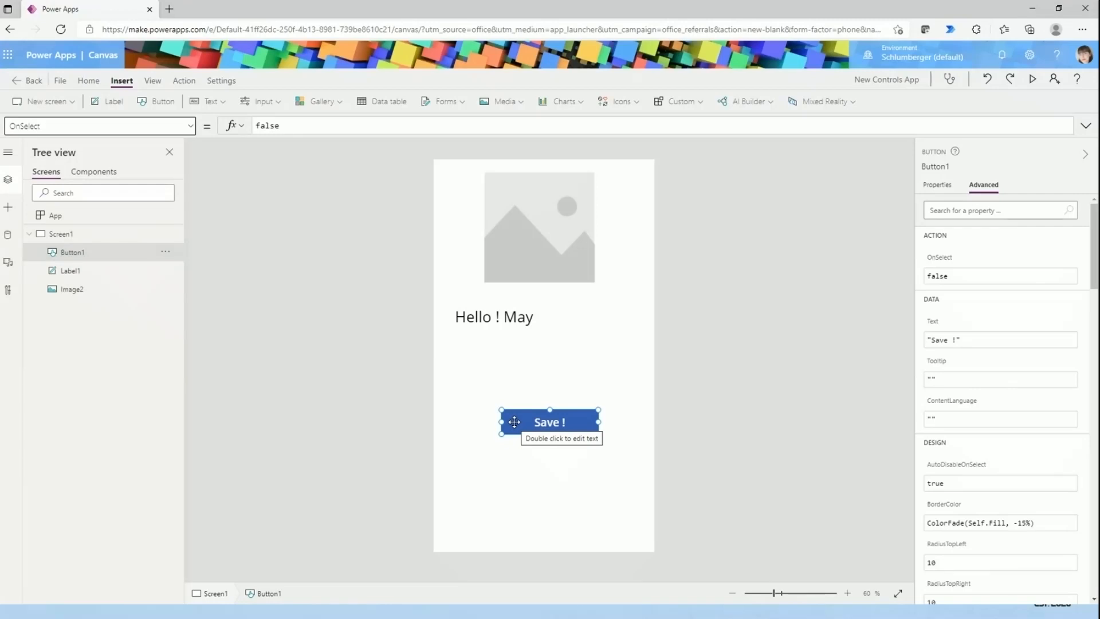
left_click(280, 125)
left_click_drag(280, 126, 261, 126)
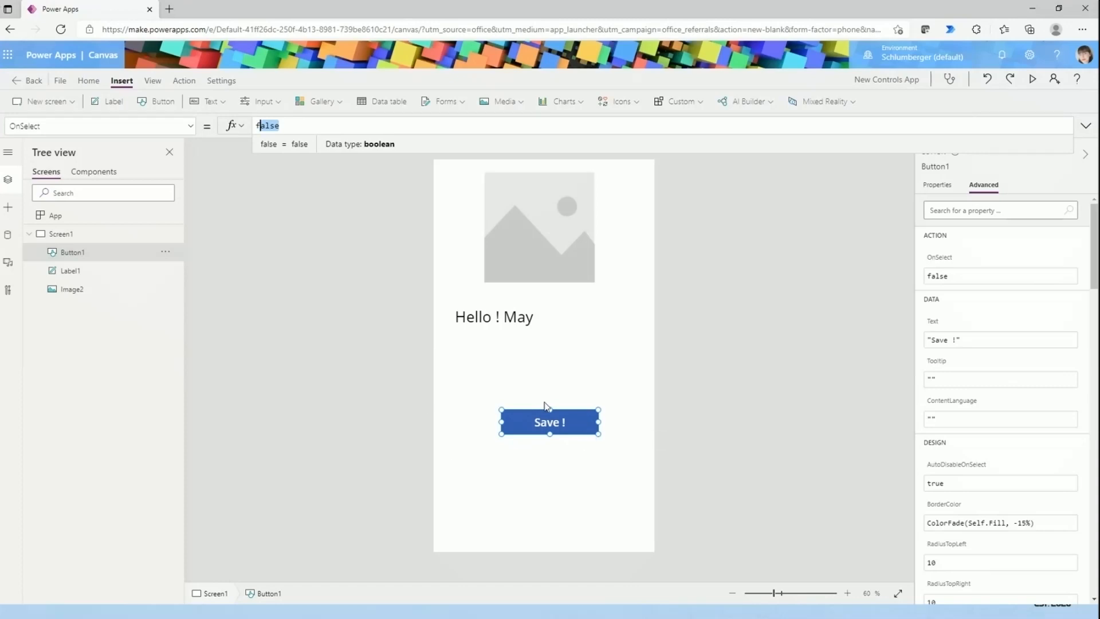
- Select the screen and look through the list of its formula properties
left_click(245, 252)
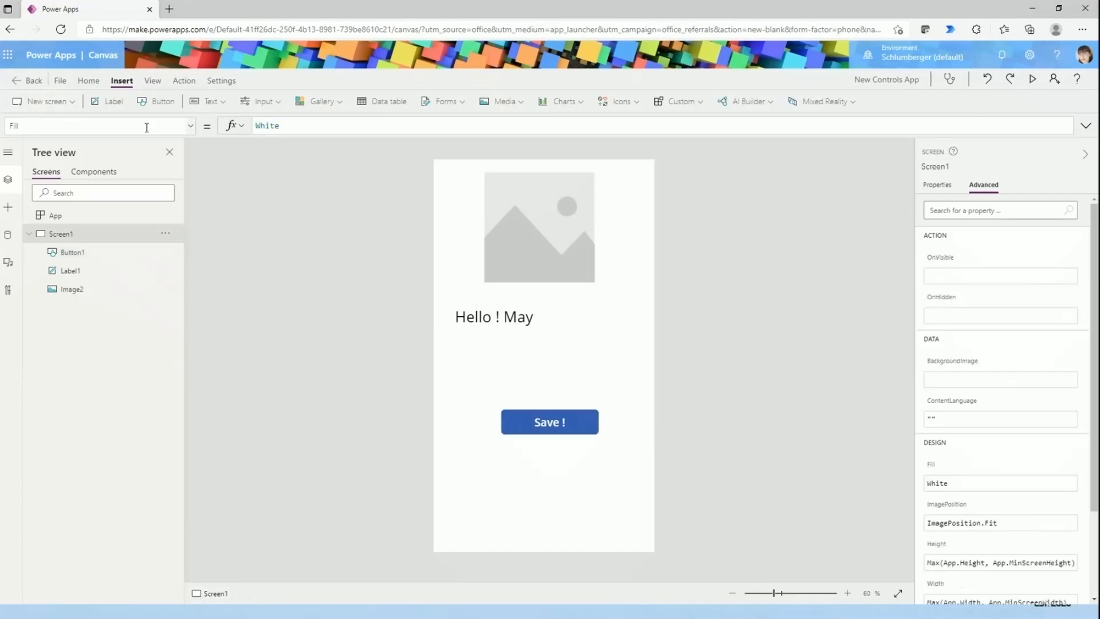
left_click(169, 126)
scroll(162, 274, "up", 1)
scroll(161, 280, "down", 1)
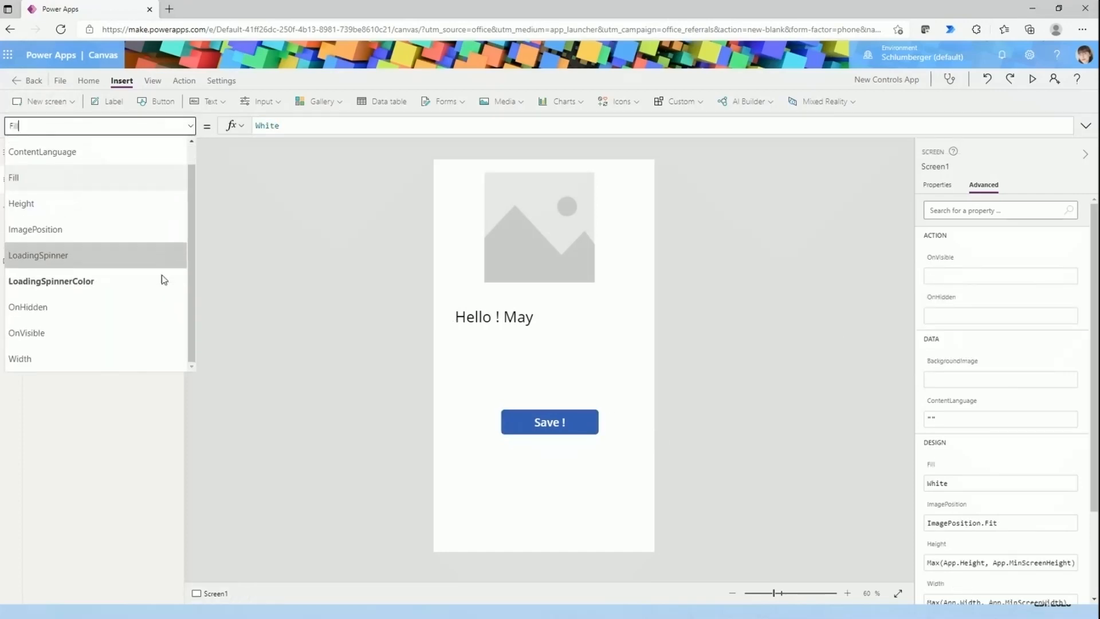
scroll(162, 274, "up", 1)
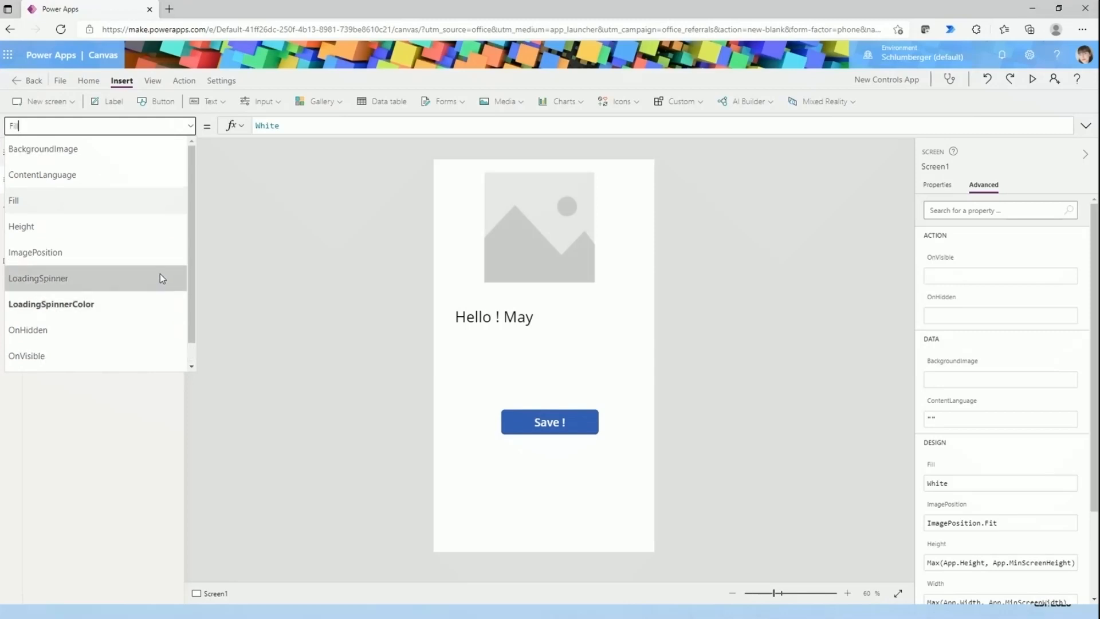
- Look through the button's formula properties and display its Fill formula
left_click(549, 422)
left_click(153, 125)
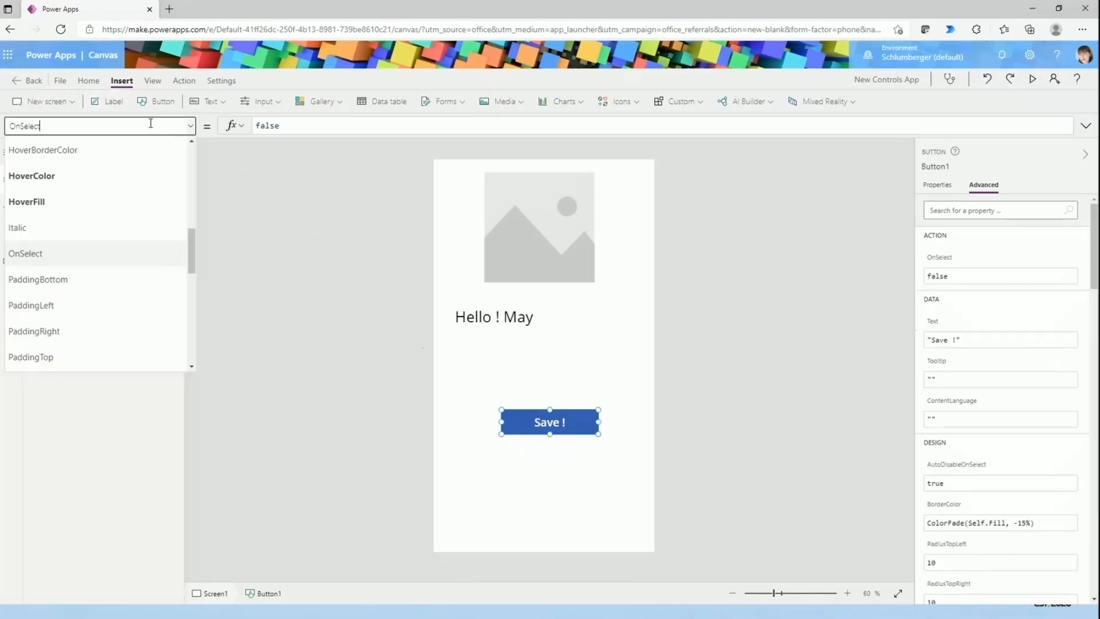
scroll(97, 309, "down", 2)
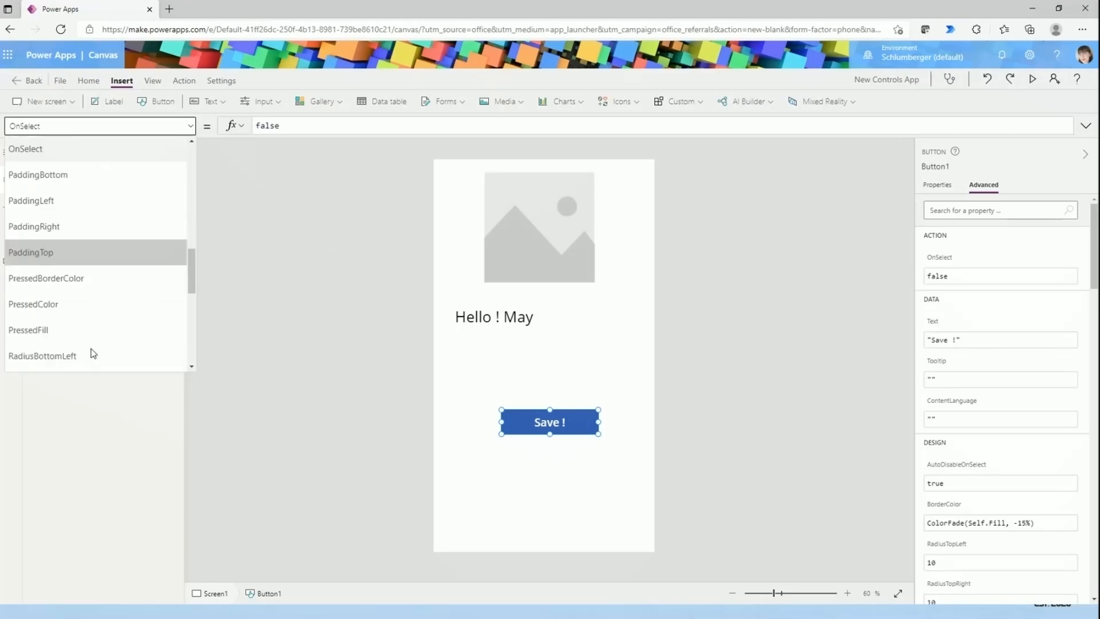
scroll(97, 251, "down", 7)
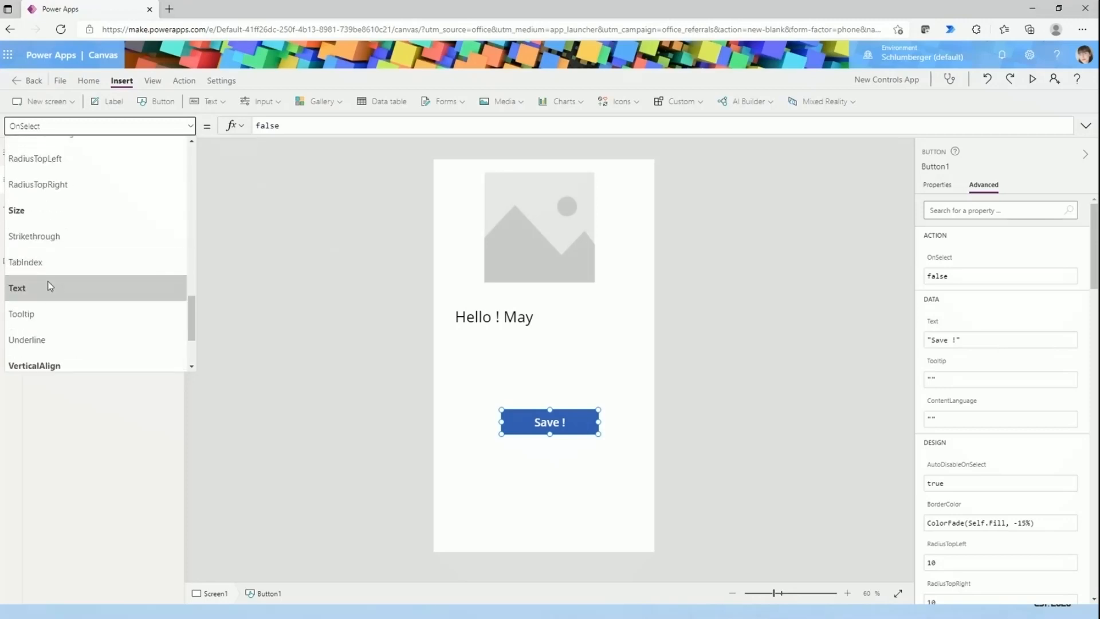
scroll(49, 286, "up", 8)
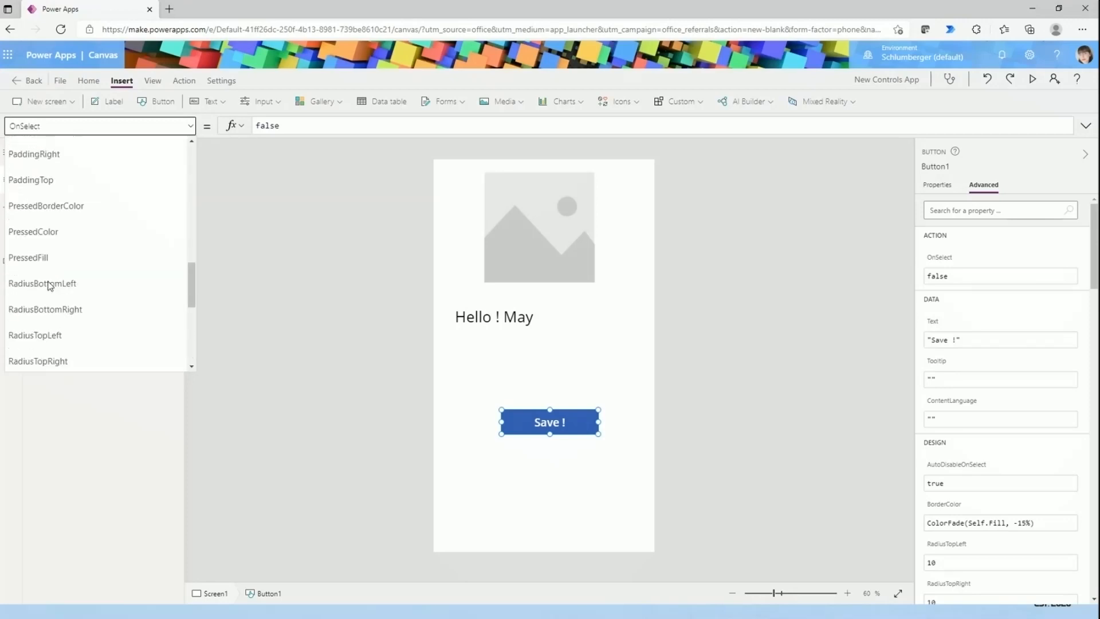
scroll(47, 284, "up", 3)
scroll(80, 292, "up", 2)
scroll(81, 292, "up", 3)
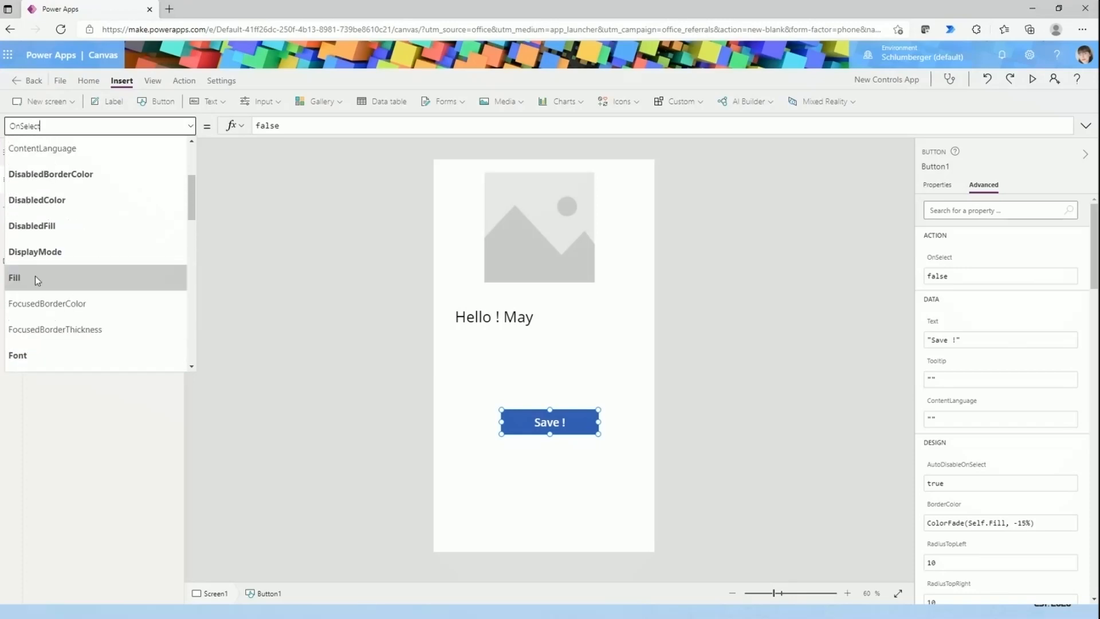
left_click(23, 283)
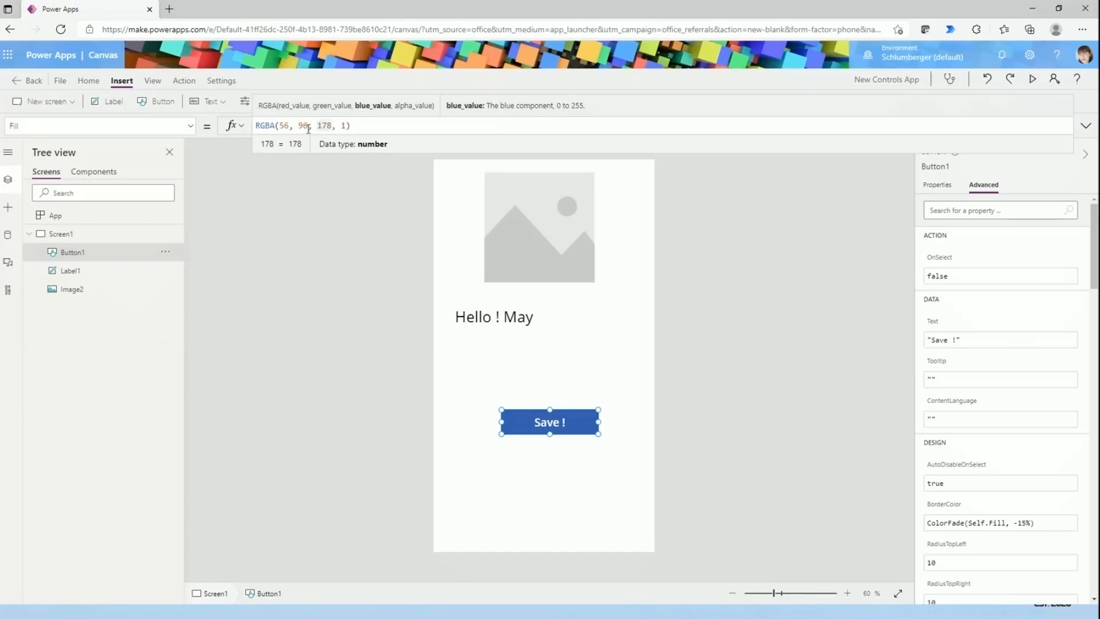
left_click(677, 375)
left_click(597, 421)
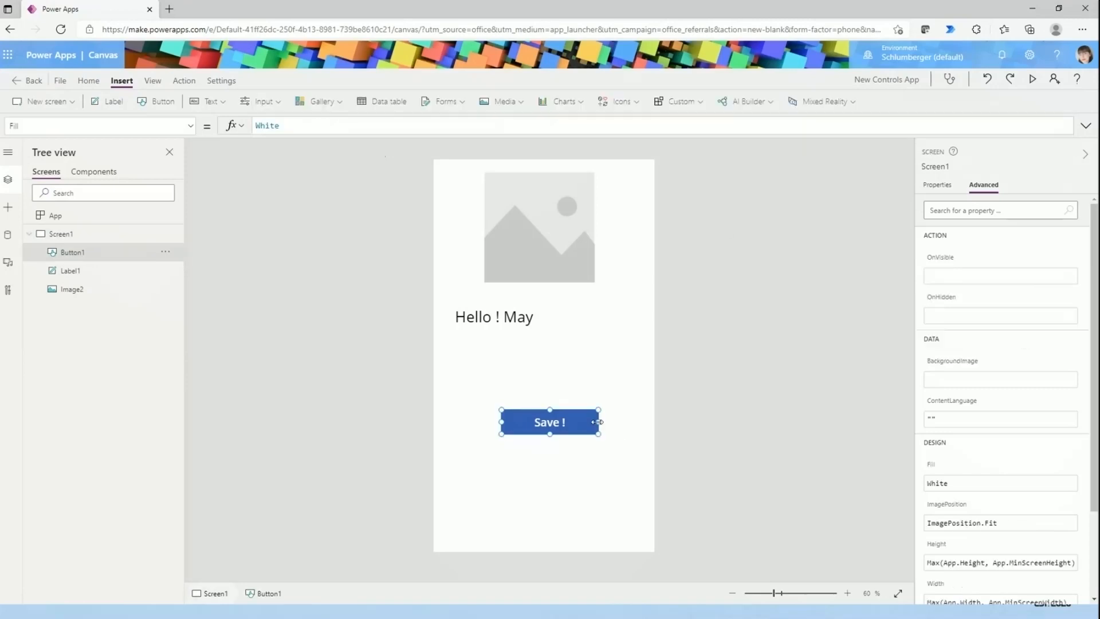
scroll(982, 372, "down", 2)
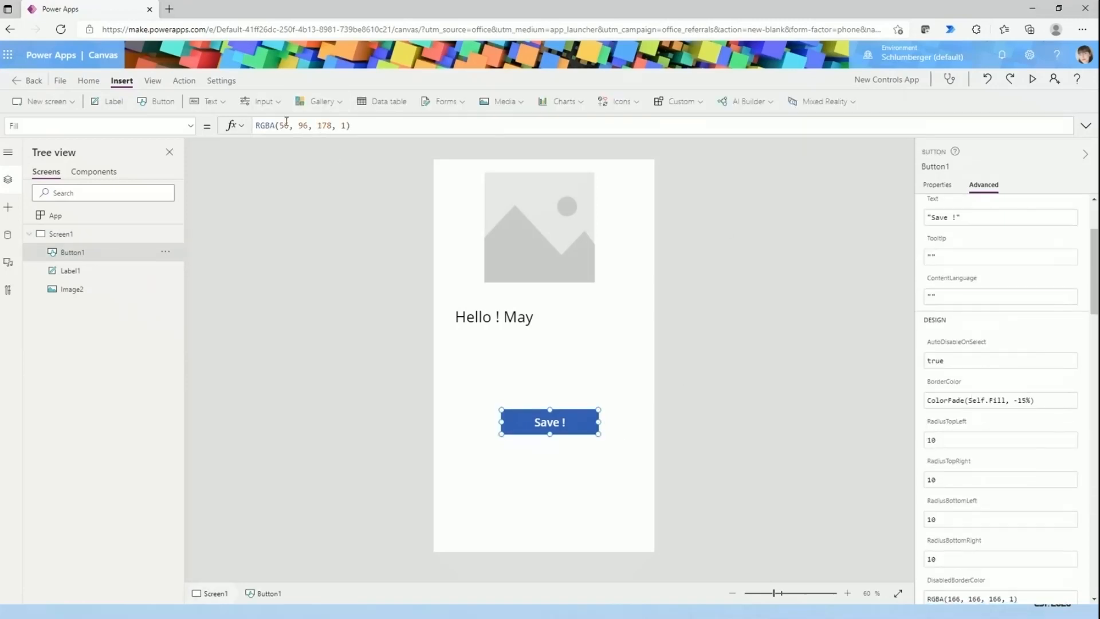
- Replace the button's Fill formula with the color name Red
left_click(385, 125)
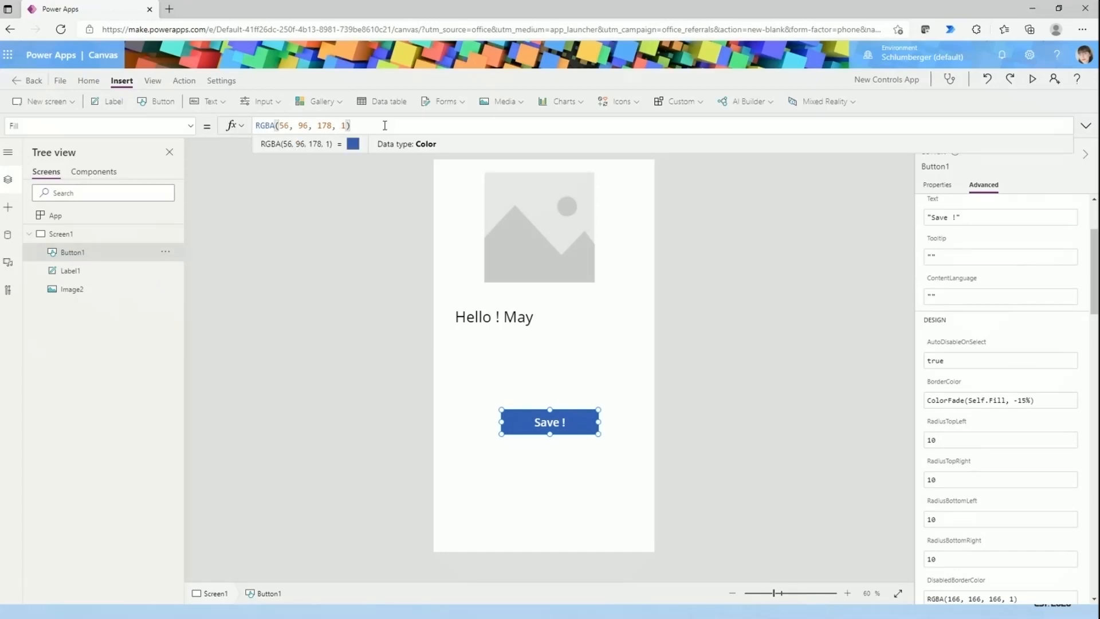
left_click_drag(385, 125, 243, 127)
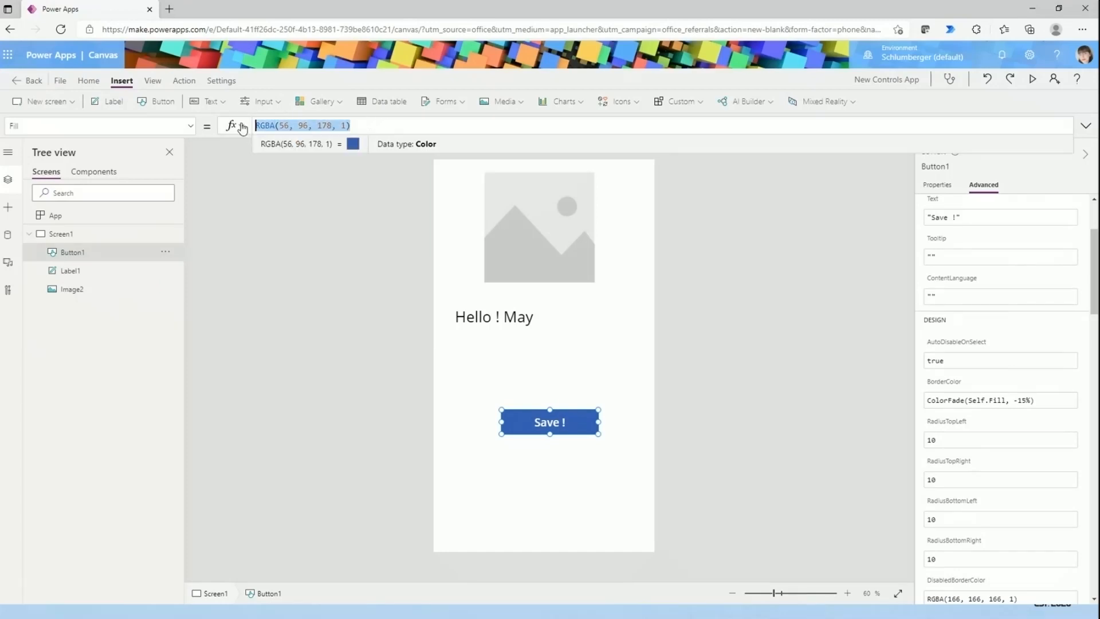
type("Red")
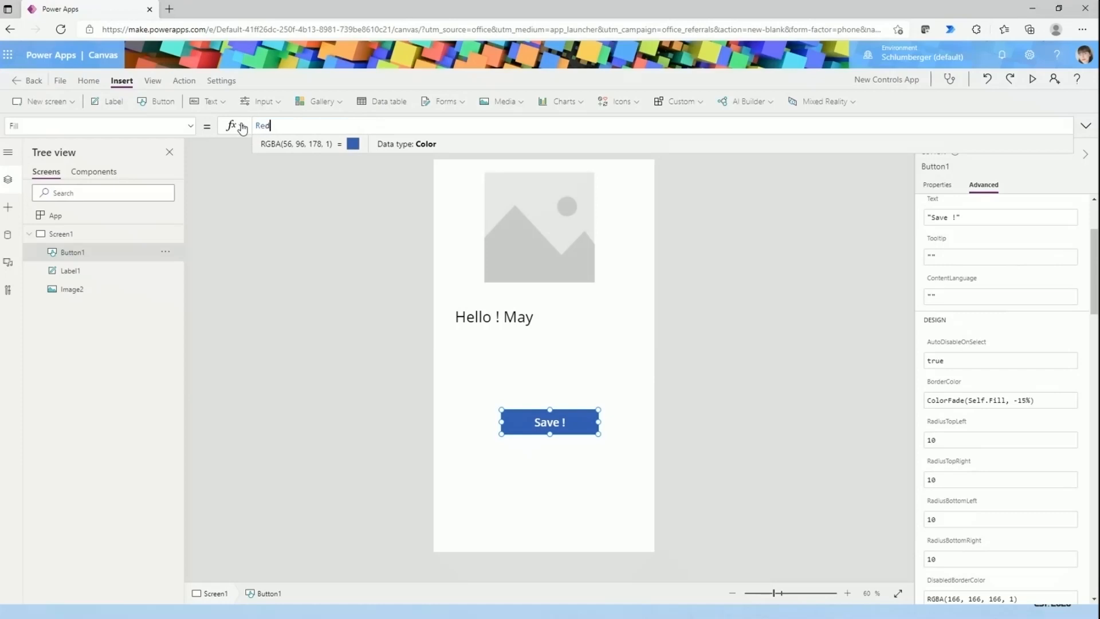
left_click(273, 165)
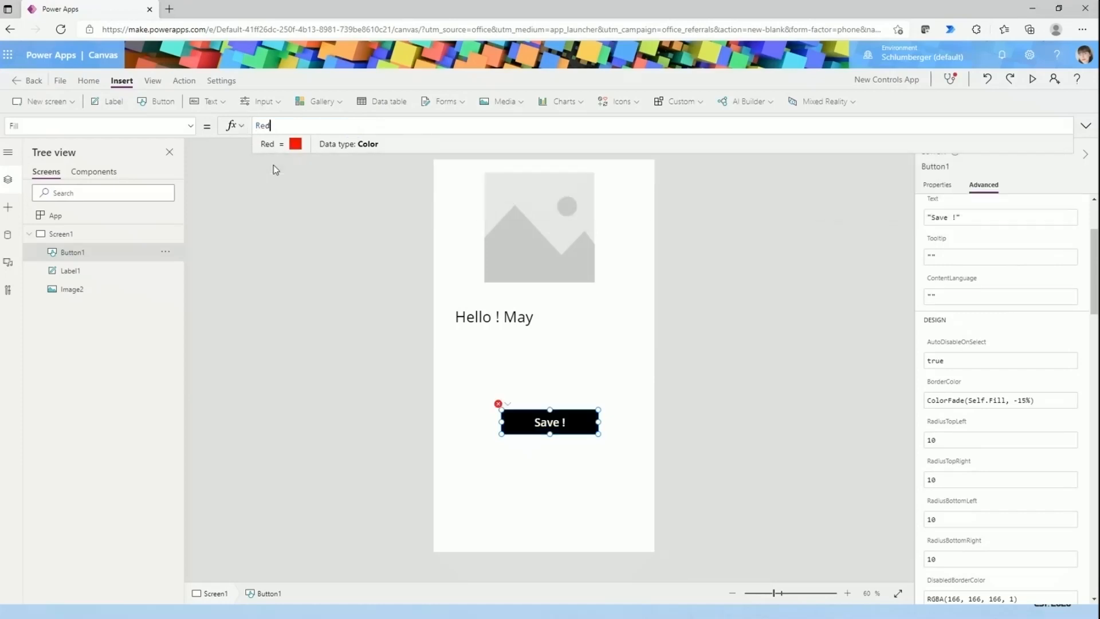
- Change the button's Fill formula to the color name Green
left_click_drag(271, 125, 255, 126)
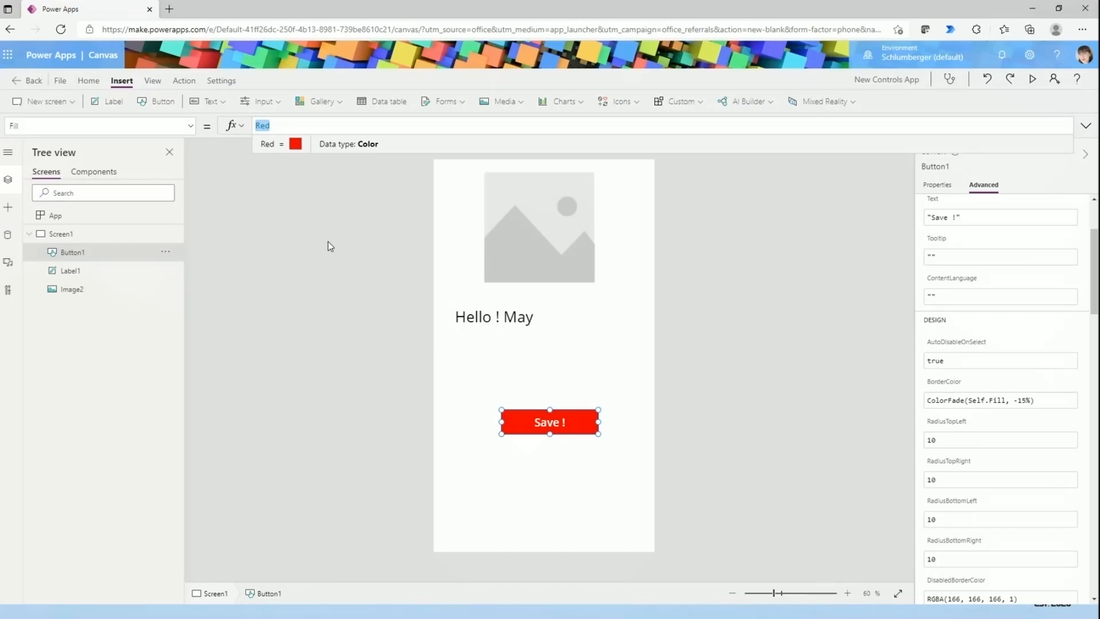
left_click(297, 126)
left_click_drag(298, 128, 253, 124)
type("green")
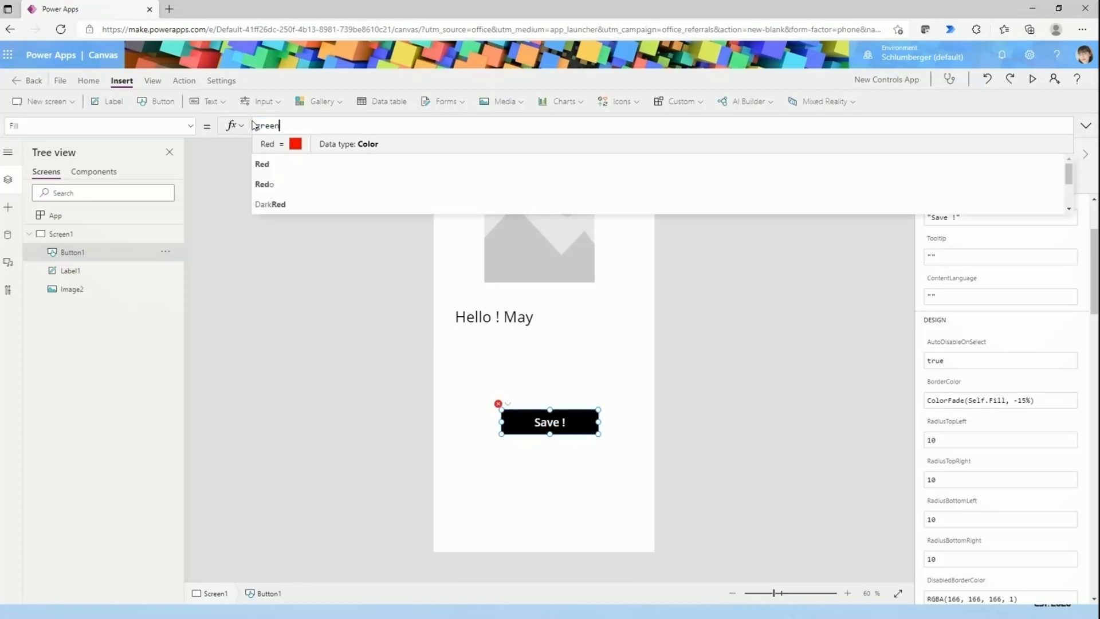
left_click(290, 164)
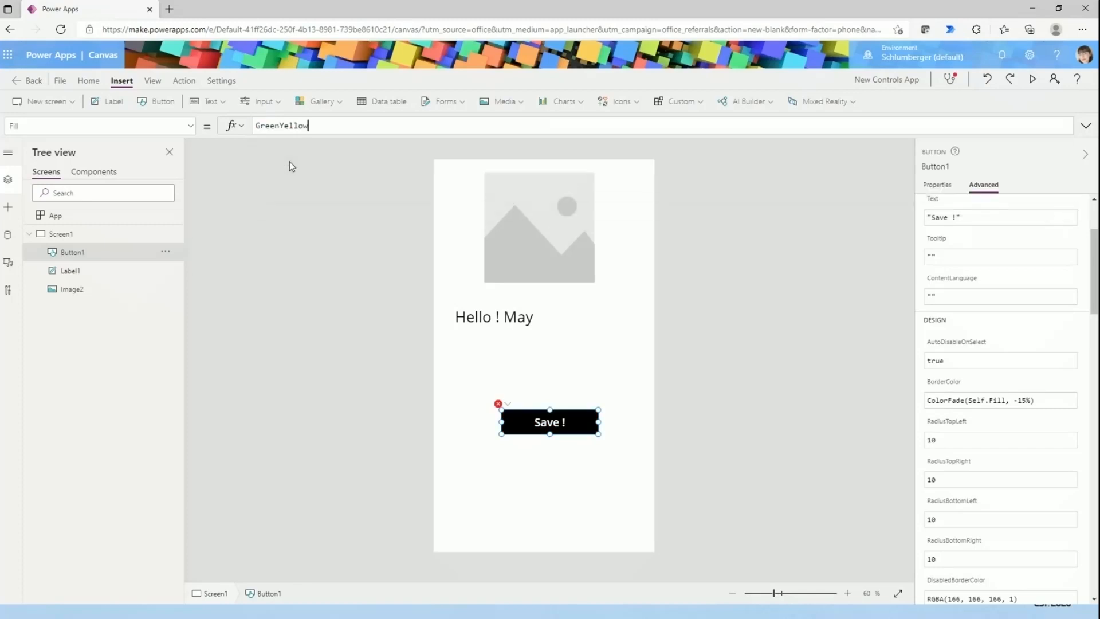
key("BackSpace")
key("BackSpace")
key("BackSpace")
key("BackSpace")
key("BackSpace")
key("BackSpace")
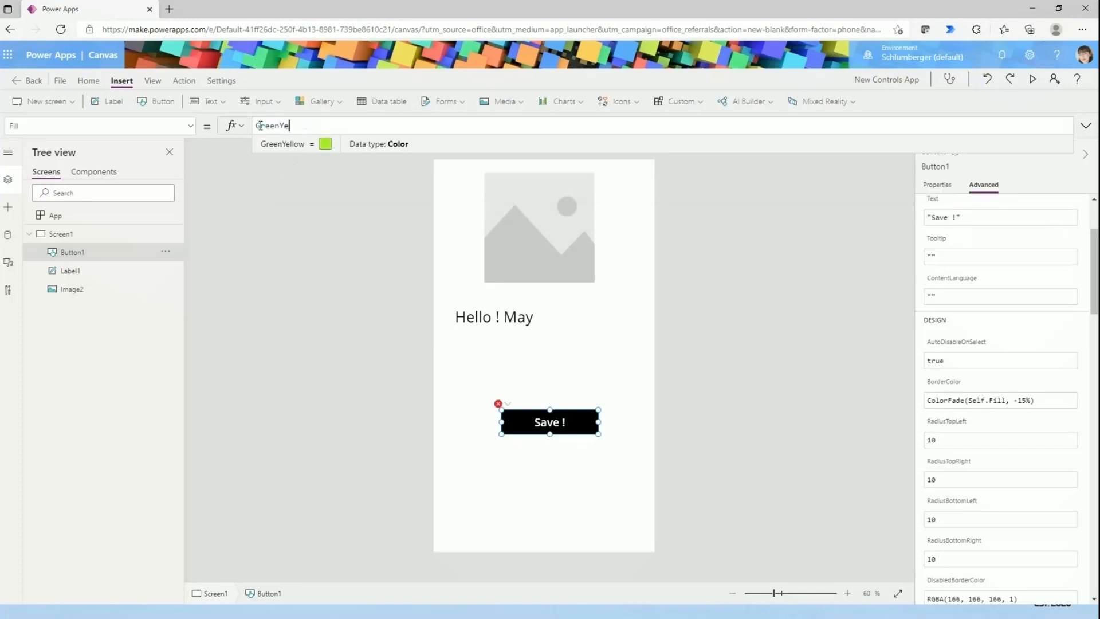
left_click(529, 362)
left_click(550, 428)
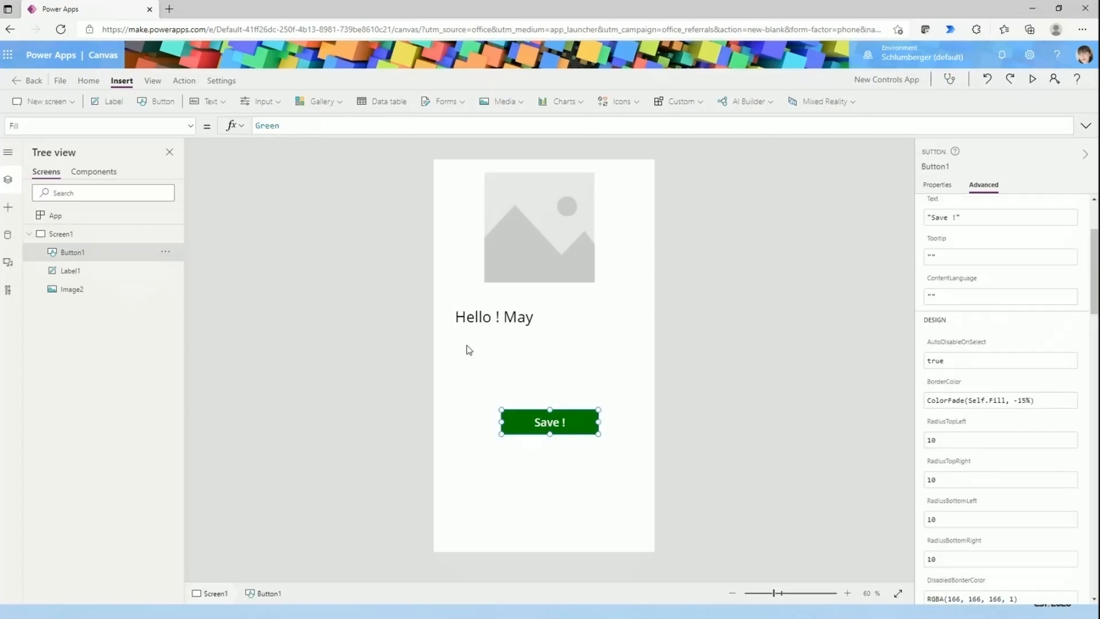
- Select the placeholder image and display its general properties
left_click(458, 413)
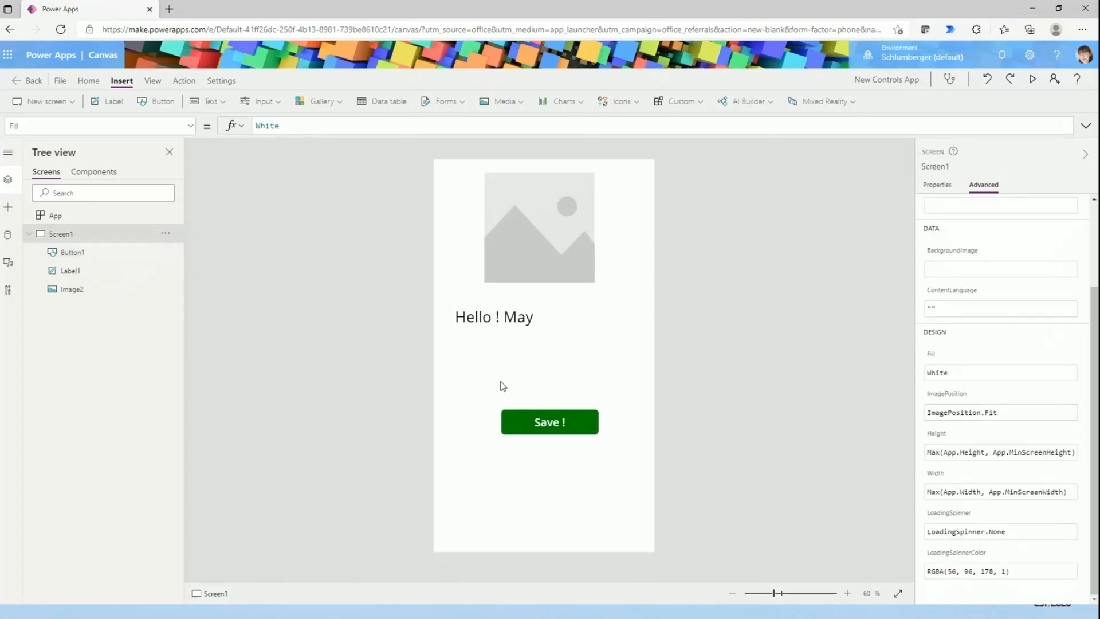
left_click(544, 219)
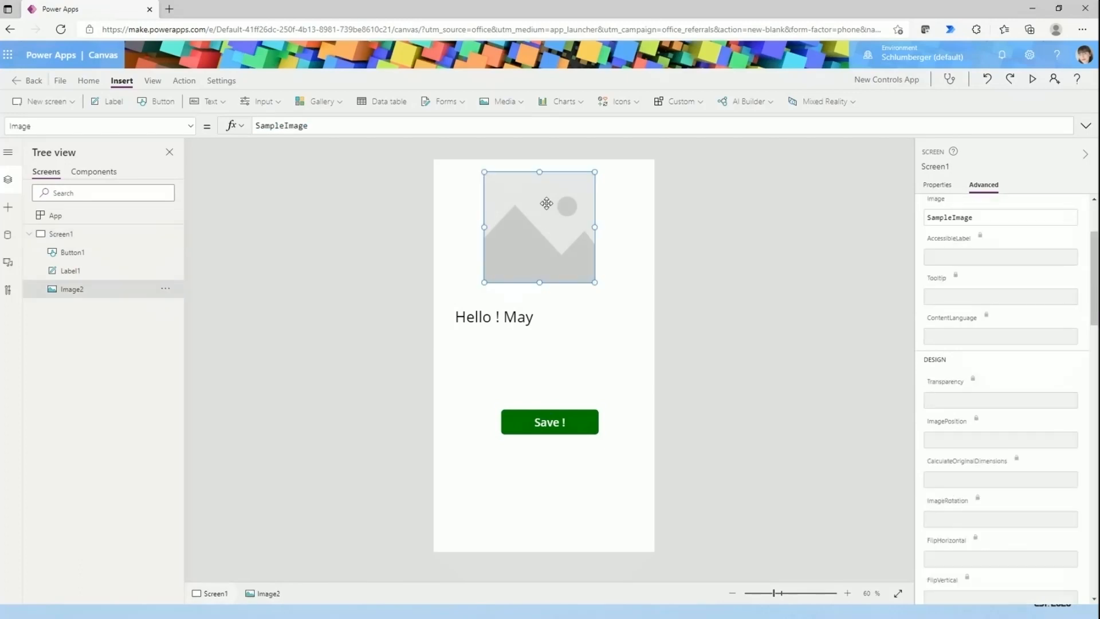
left_click(949, 188)
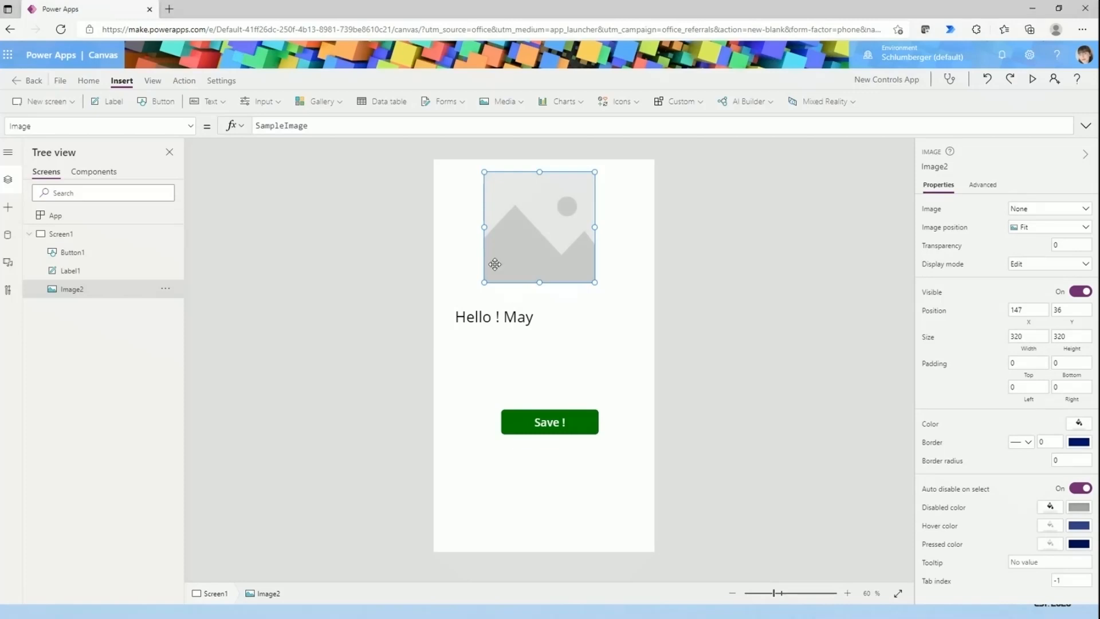
- Delete the image, the label and the button so that the screen is empty
key("Delete")
left_click(489, 320)
key("Delete")
left_click(552, 415)
key("Delete")
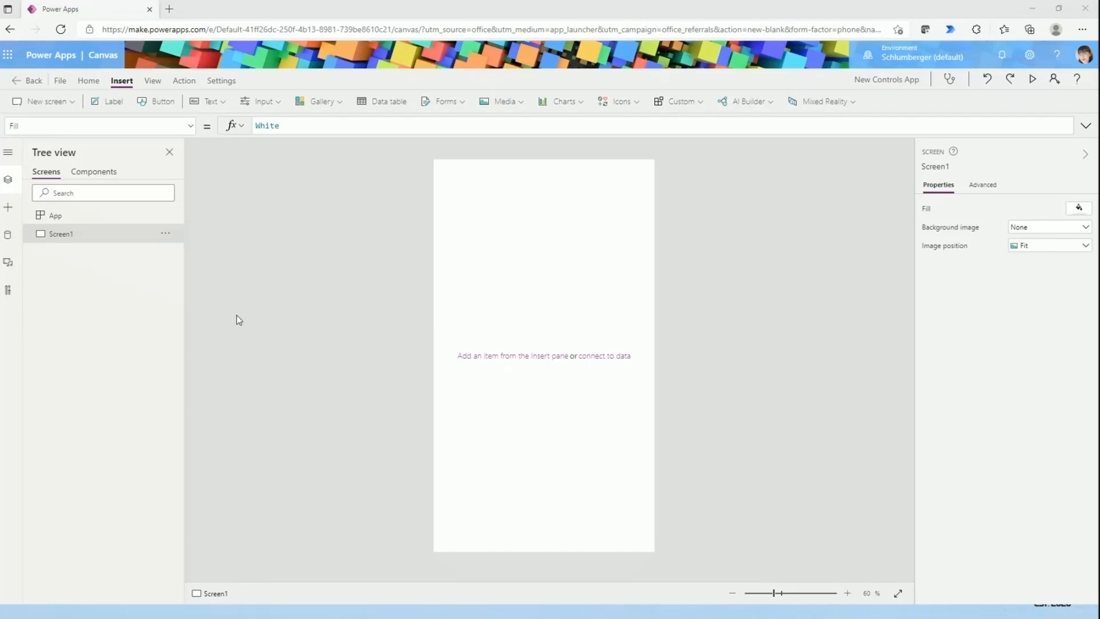
left_click(296, 318)
left_click(307, 371)
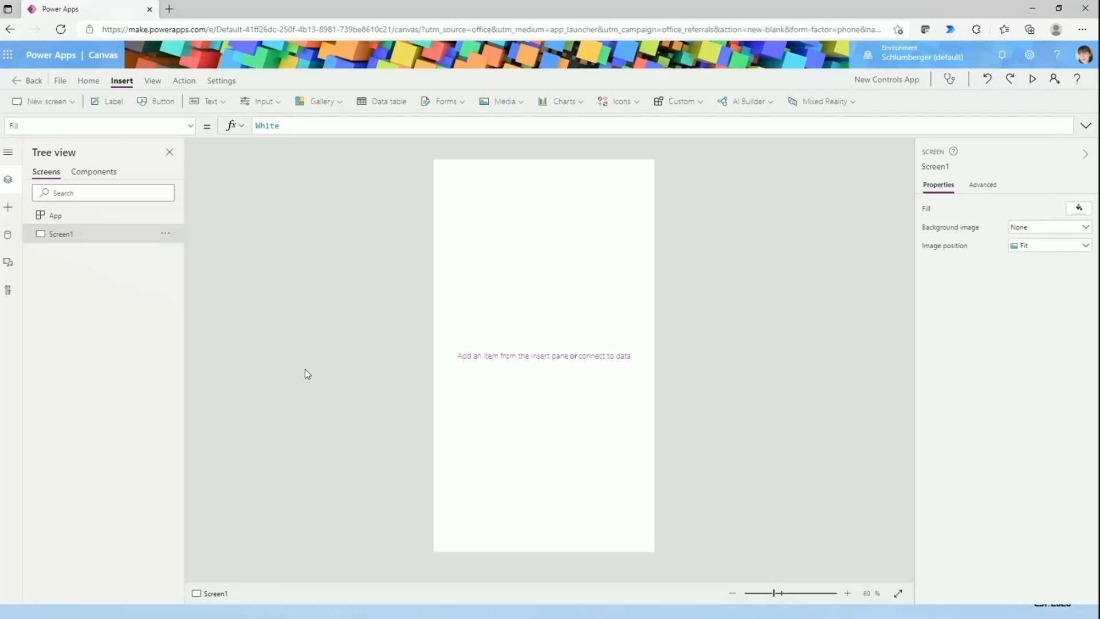
- Insert a new button and move it to the middle of the screen, at about X 177, Y 537
left_click(162, 101)
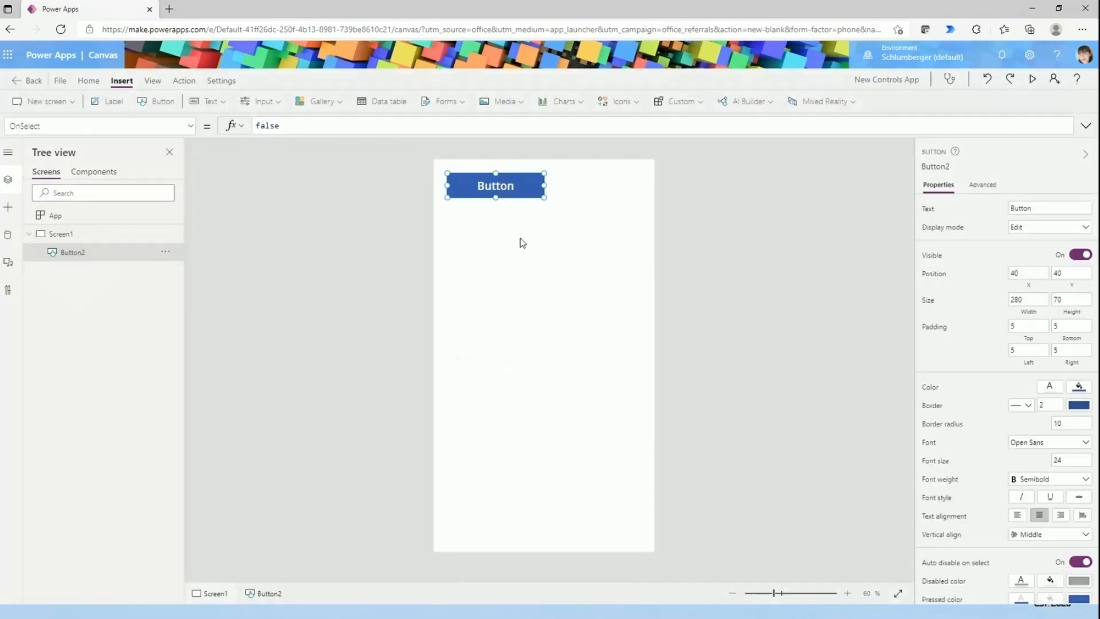
left_click_drag(494, 183, 541, 354)
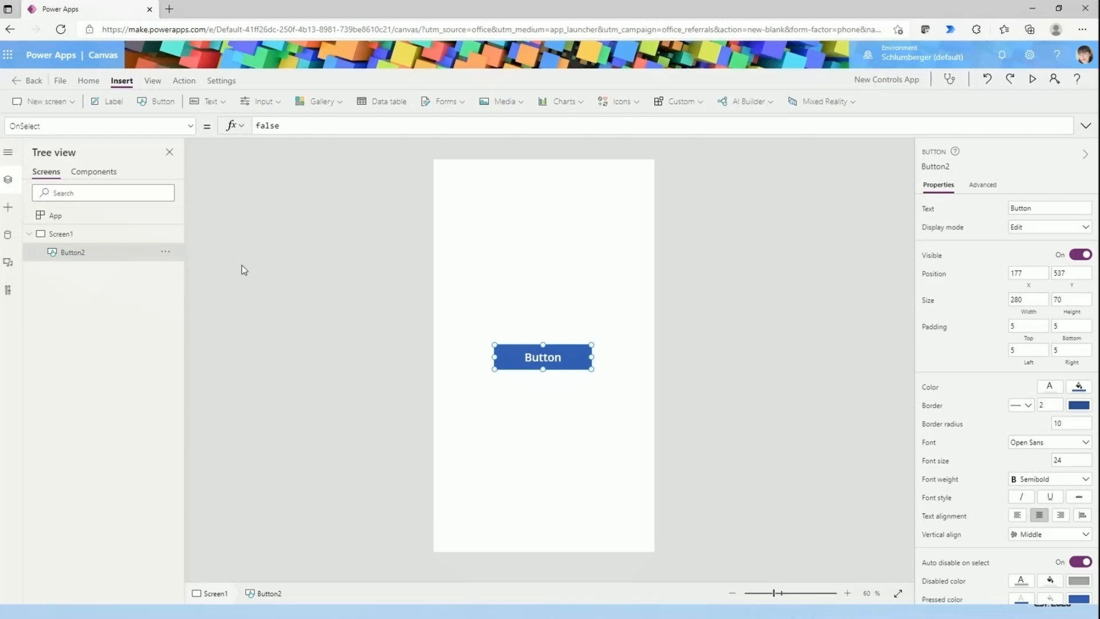
- Display the app's data sources and deselect the button
left_click(8, 236)
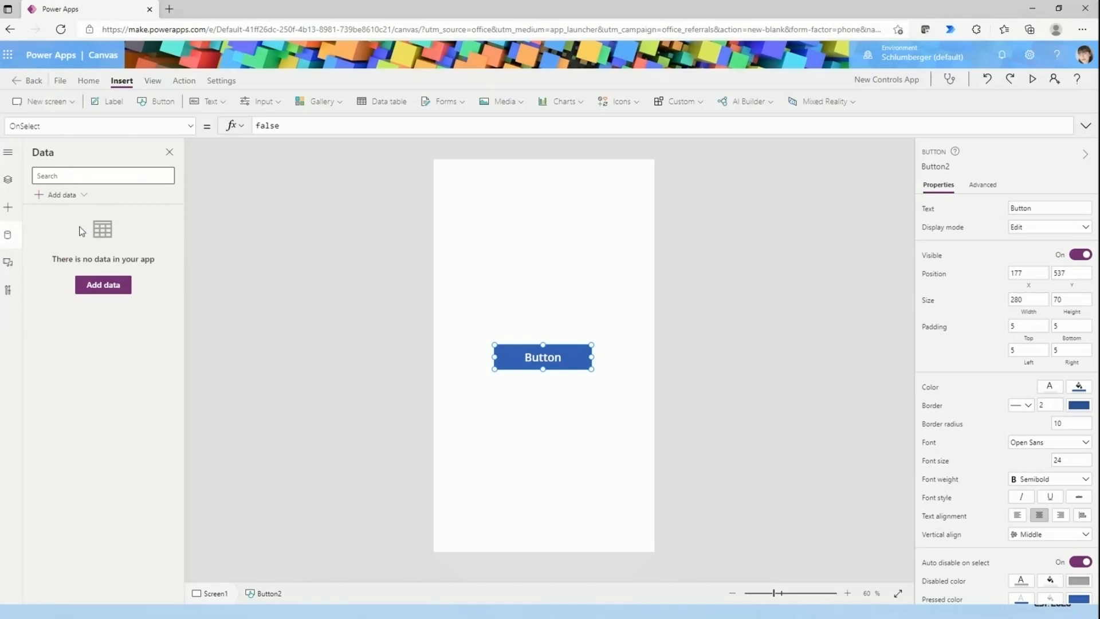
left_click(56, 205)
left_click(234, 240)
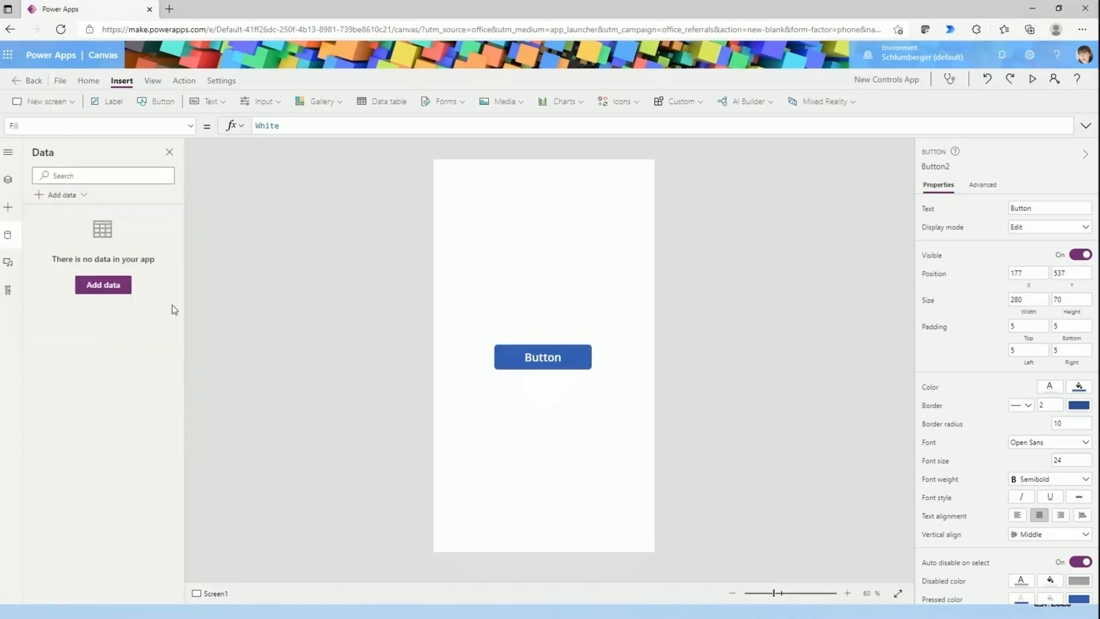
- Browse the connectors available as data sources down to Yammer, and close the list without adding one
left_click(119, 291)
left_click(132, 518)
scroll(149, 524, "down", 5)
scroll(156, 525, "down", 7)
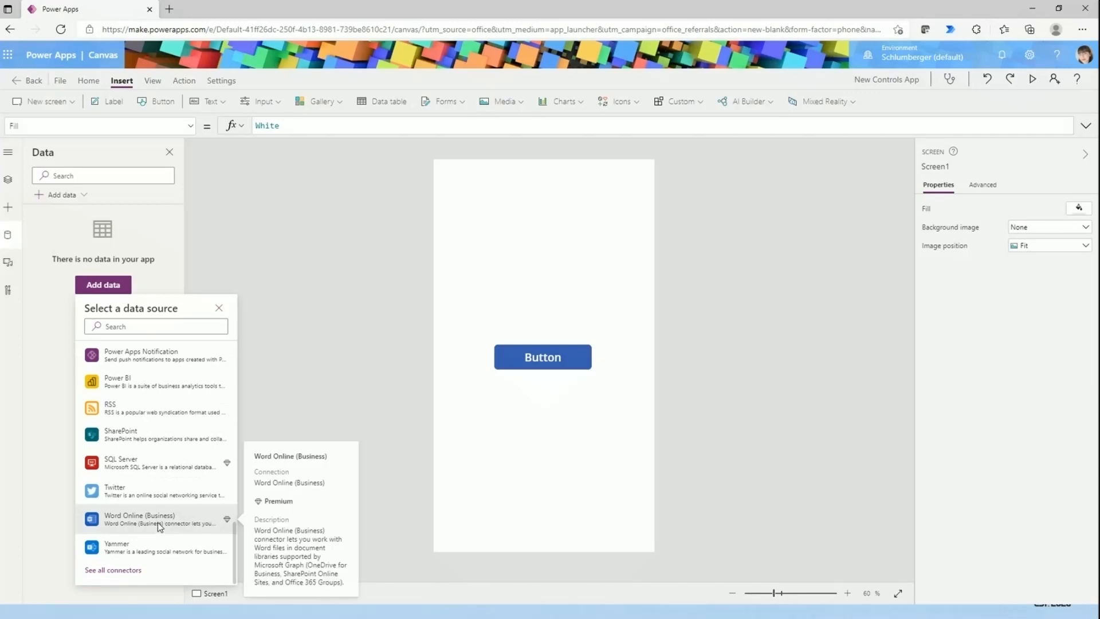
left_click(219, 308)
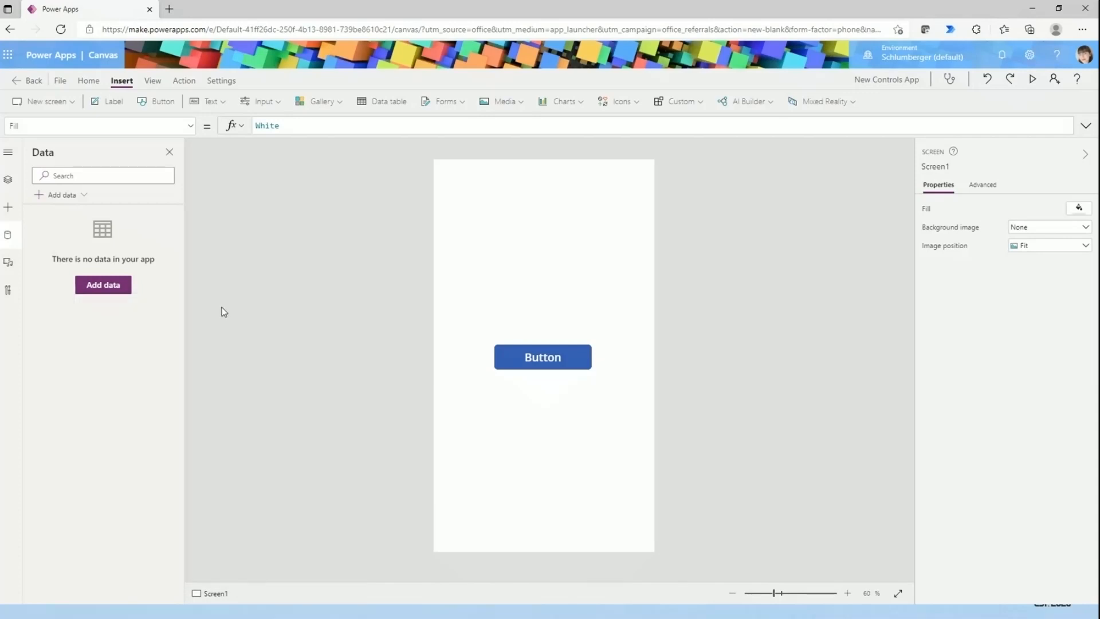
- Narrow the button to a width of 190 and move it near the top of the screen, at about X 114, Y 126
left_click(558, 353)
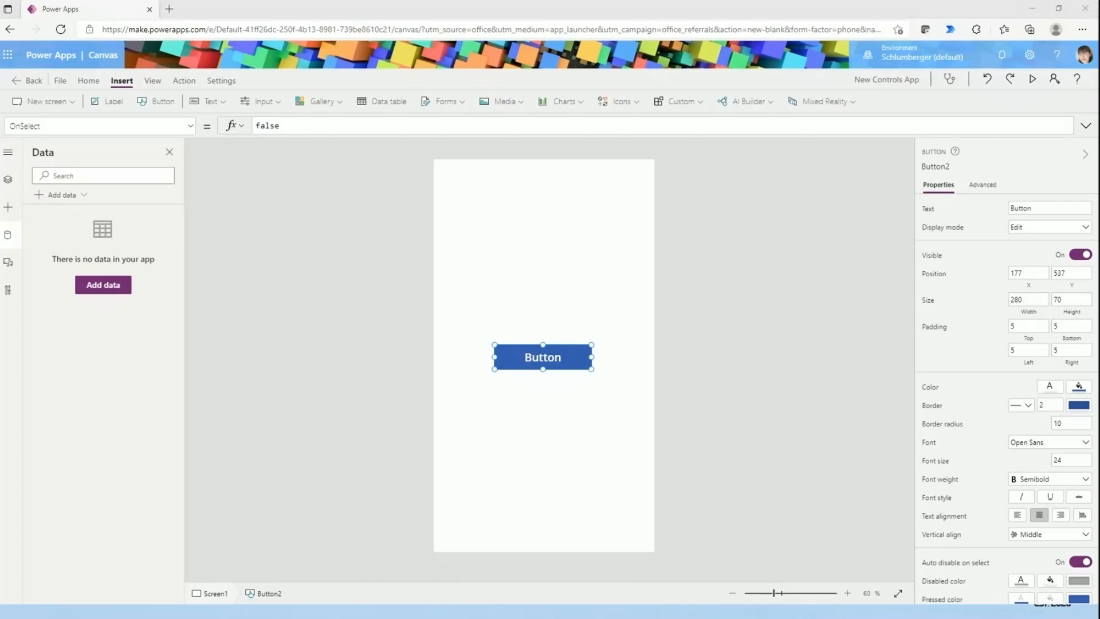
left_click_drag(540, 357, 560, 234)
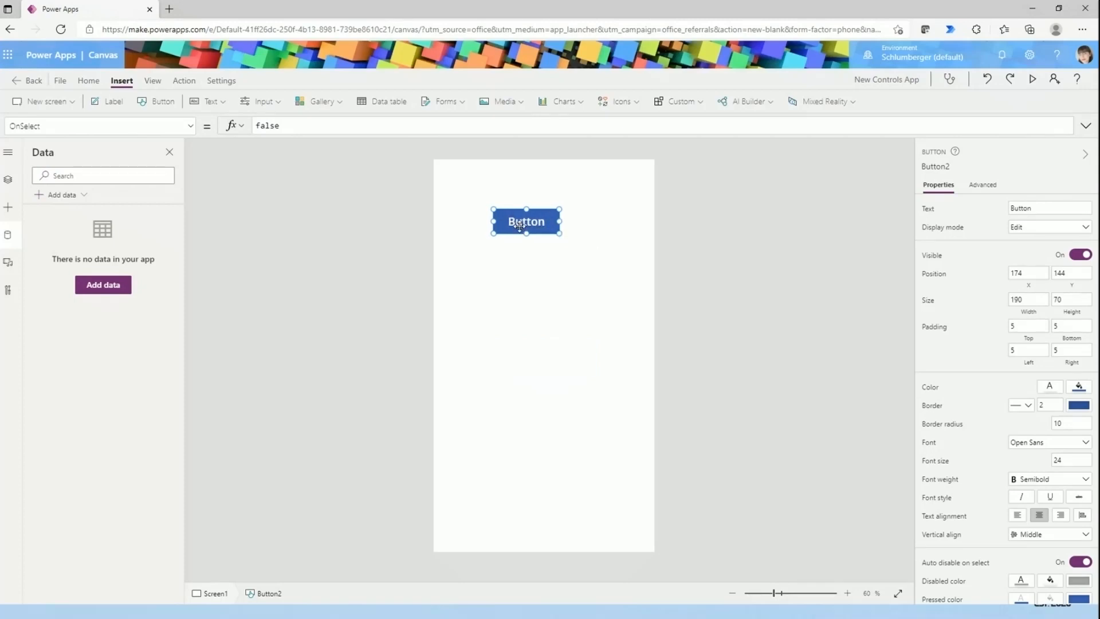
left_click(554, 243)
left_click_drag(547, 228, 516, 207)
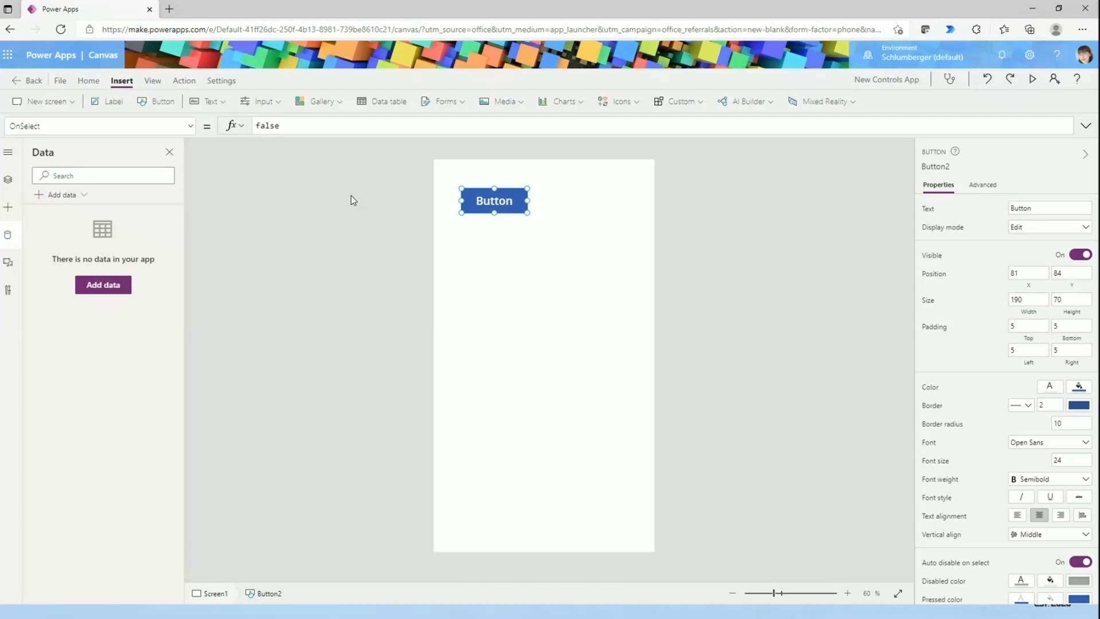
left_click(486, 216)
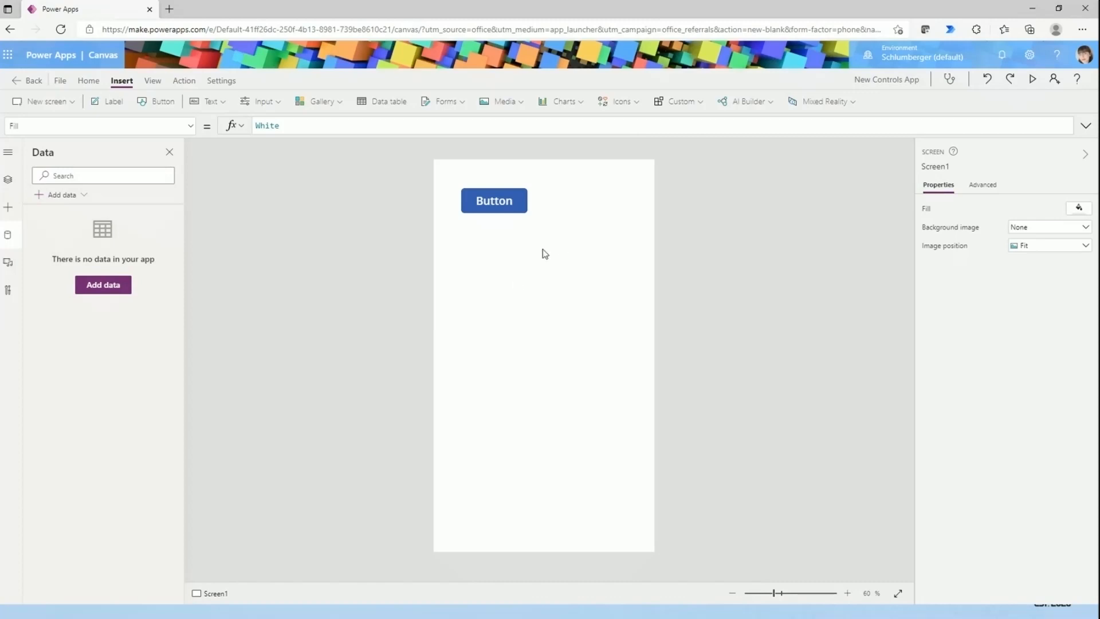
left_click(490, 203)
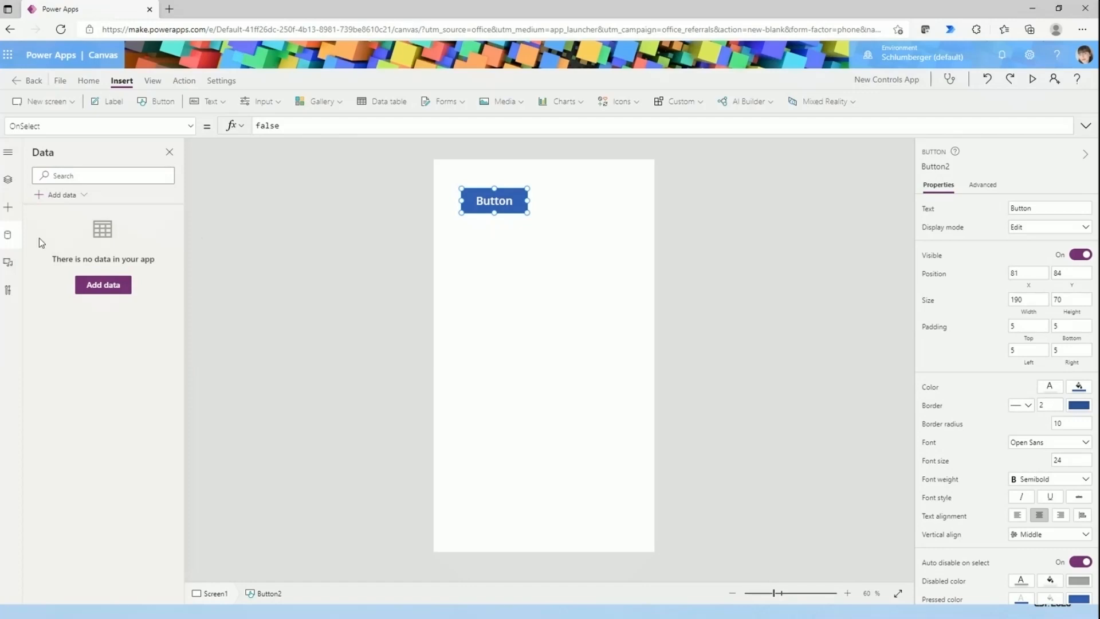
left_click_drag(497, 197, 509, 213)
left_click(522, 285)
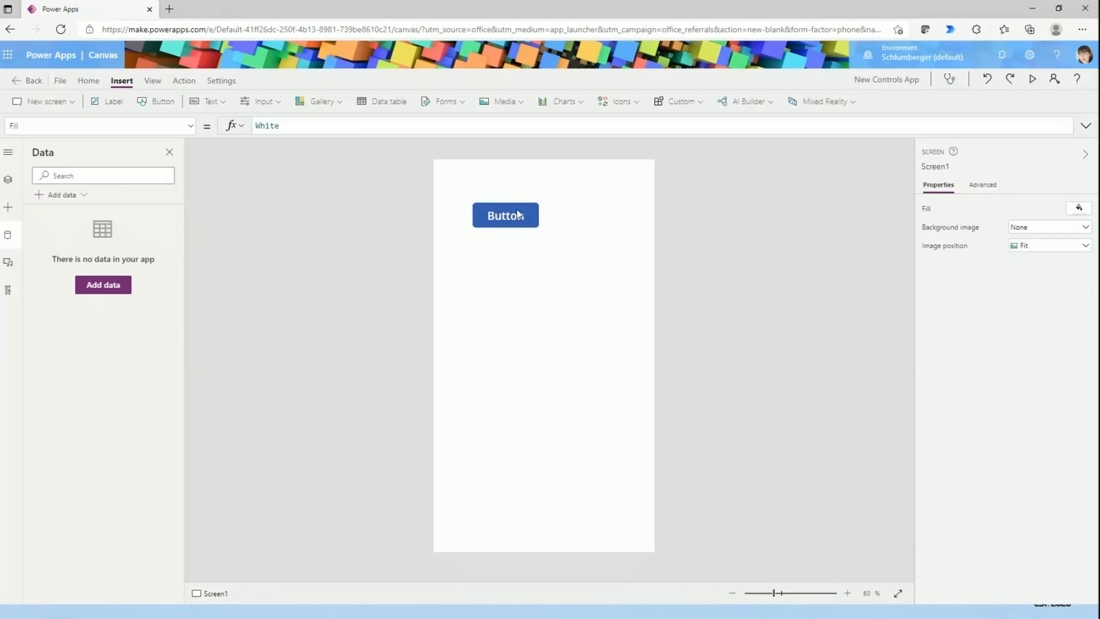
- Replace the button's OnSelect formula with a ClearCollect that fills CityPopulations with City, Country and Population records for nine cities from London to Milan
left_click(518, 213)
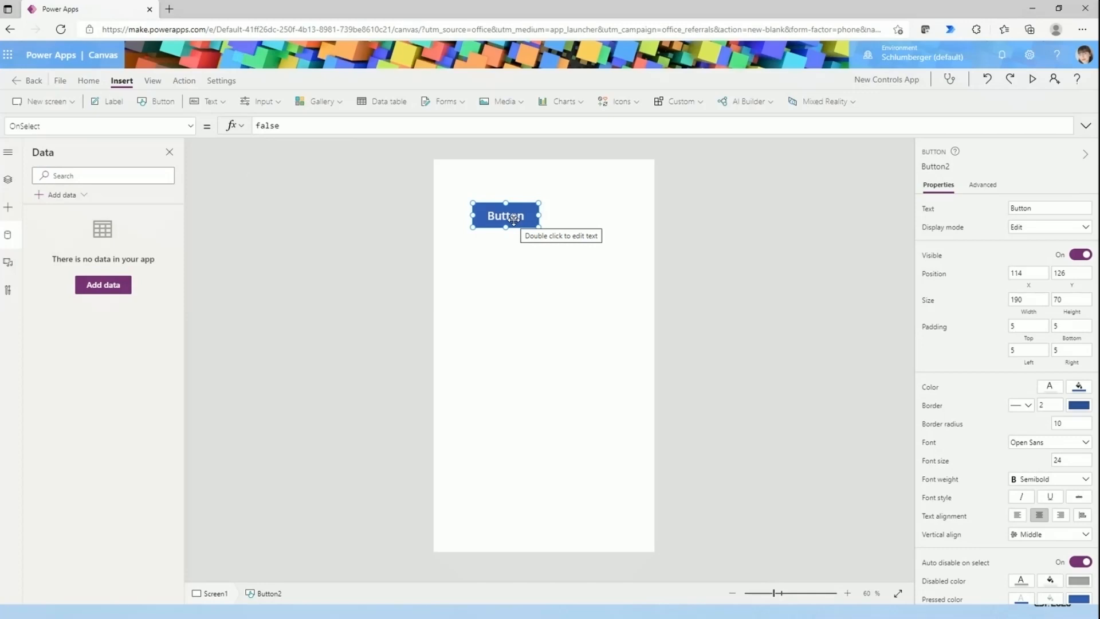
left_click(382, 131)
left_click(358, 219)
key("ctrl+a")
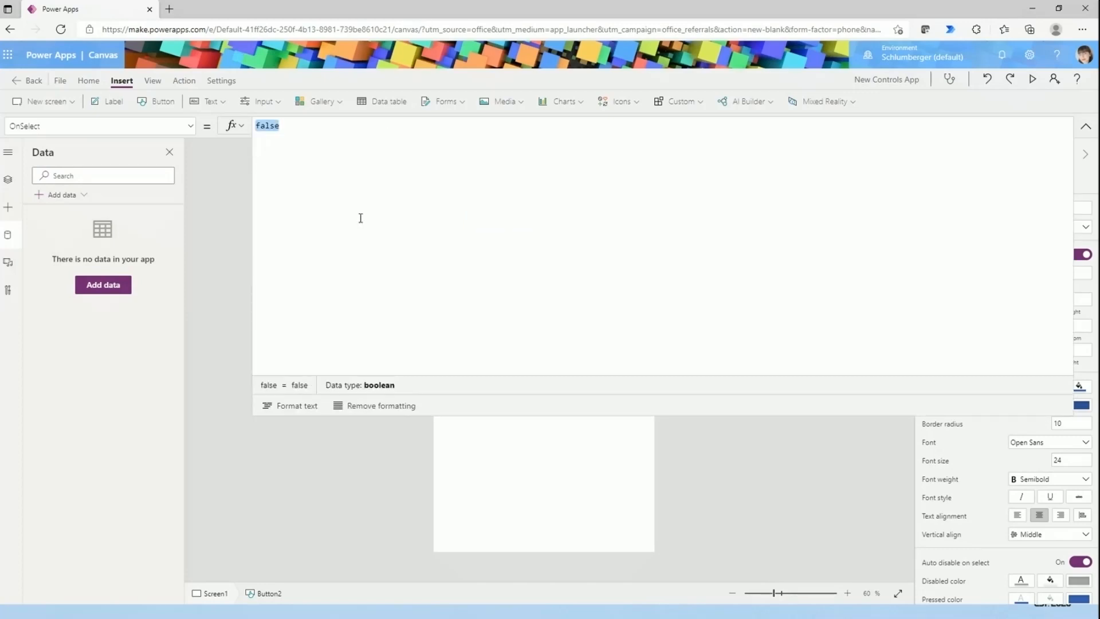
type("ClearCollect(CityPopulations, {City:\"London\", Country:\"United Kingdom\", Population:8615000}, {City:\"Berlin\", Country:\"Germany\", Population:3562000}, {City:\"Madrid\", Country:\"Spain\", Population:3165000}, {City:\"Rome\", Country:\"Italy\", Population:2874000}, {City:\"Paris\", Country:\"France\", Population:2273000}, {City:\"Hamburg\", Country:\"Germany\", Population:1760000}, {City:\"Barcelona\", Country:\"Spain\", Population:1602000}, {City:\"Munich\", Country:\"Germany\", Population:1494000}, {City:\"Milan\", Country:\"Italy\", Population:1344000})")
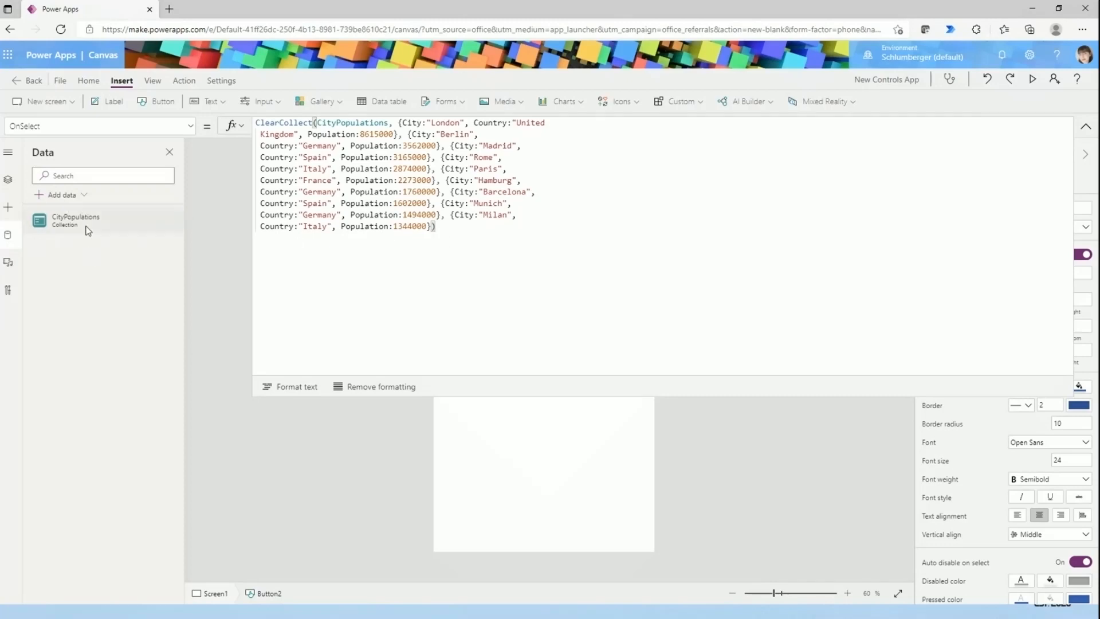
- Examine the collection name and the City records in the button's ClearCollect formula, and collapse the formula editor
mouse_move(63, 229)
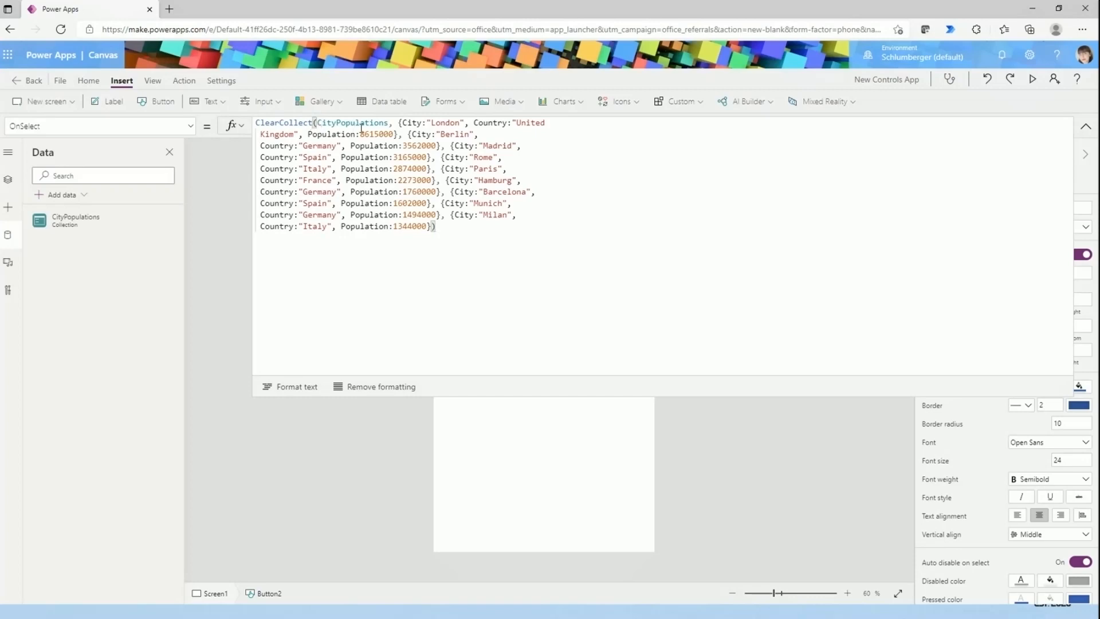
left_click_drag(387, 123, 322, 123)
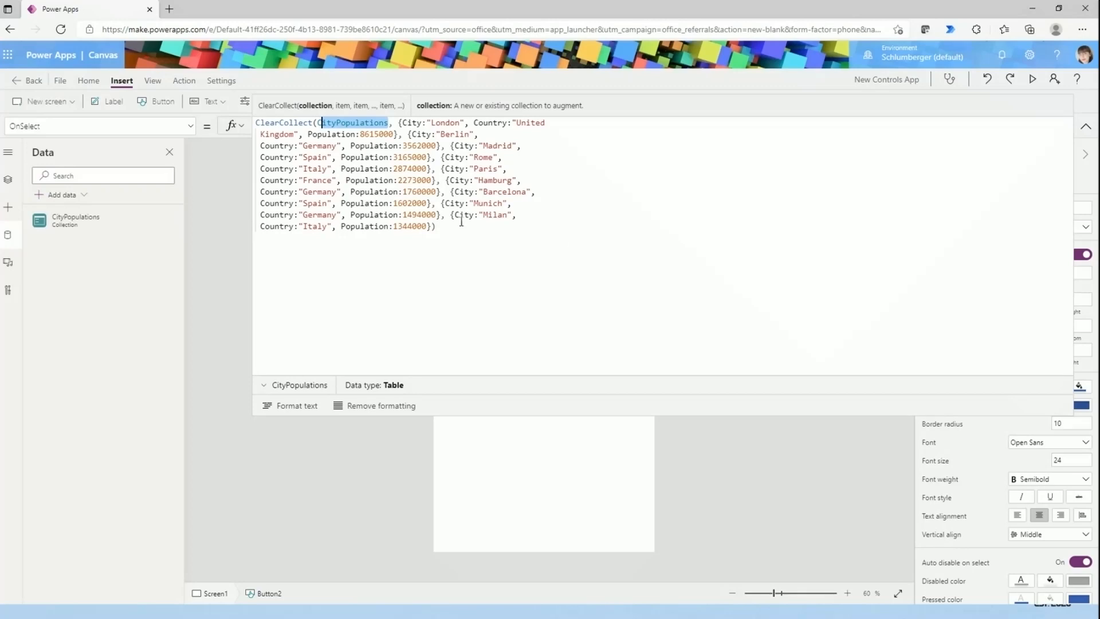
left_click(445, 235)
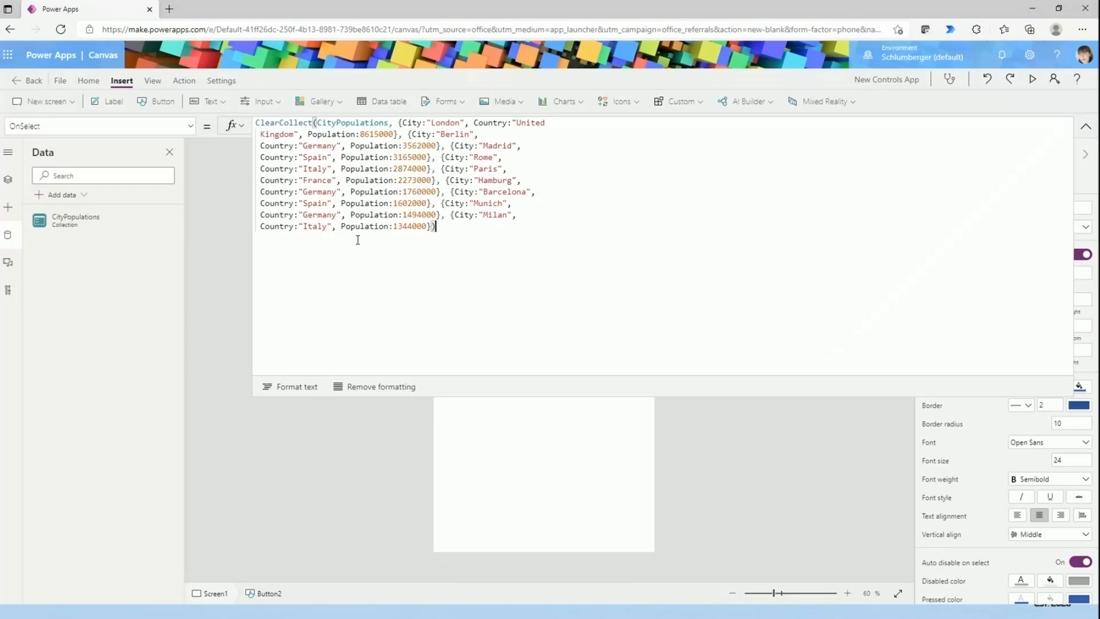
left_click_drag(257, 123, 389, 123)
left_click(399, 122)
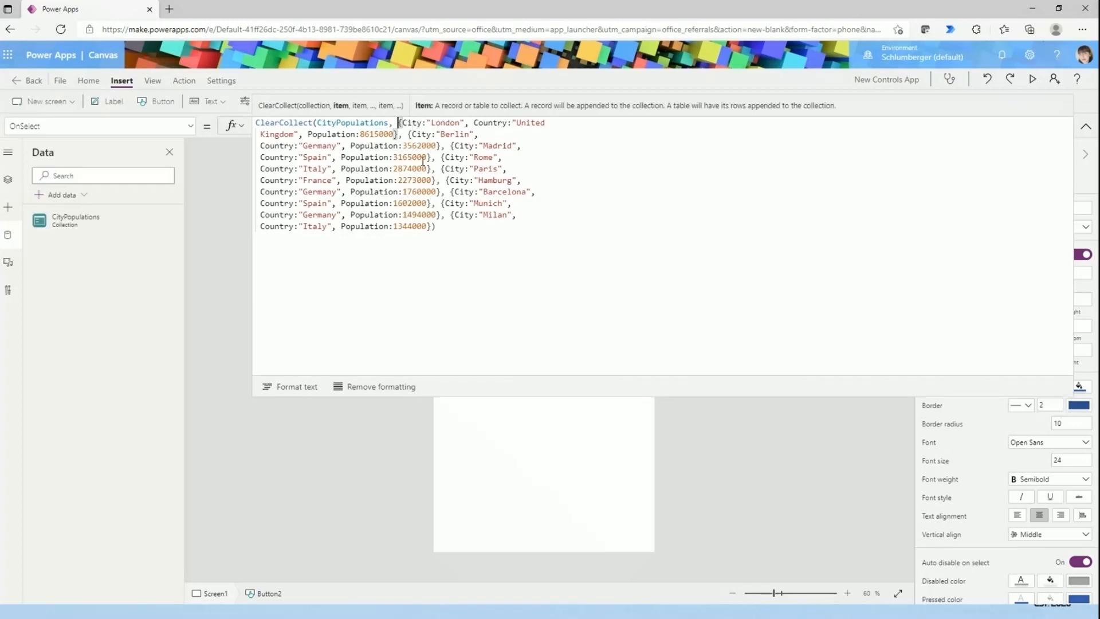
left_click(418, 121)
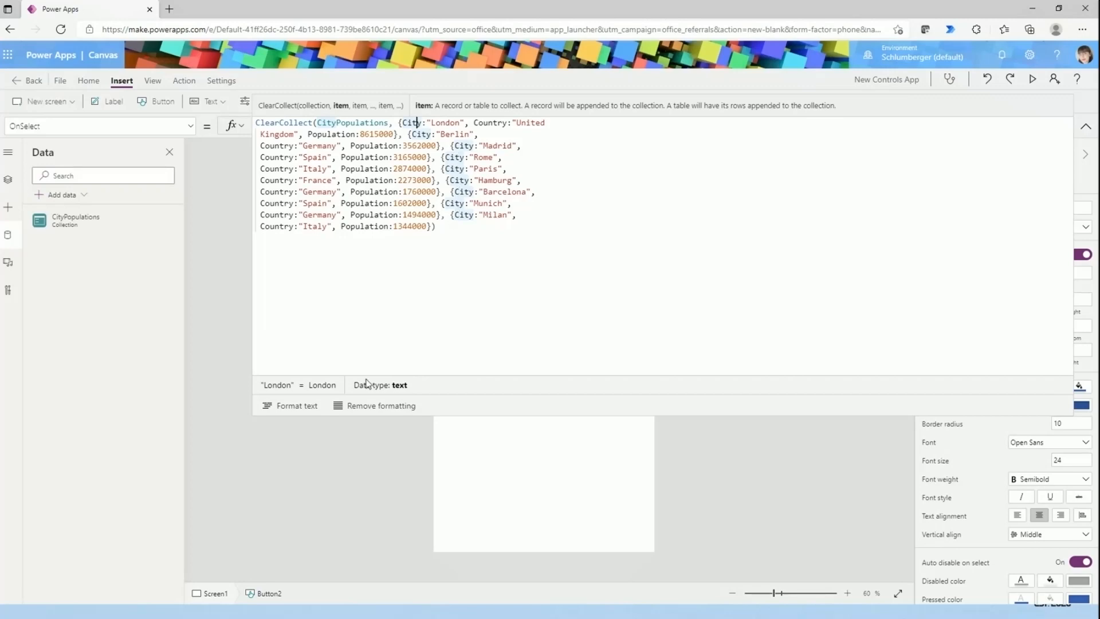
left_click(461, 303)
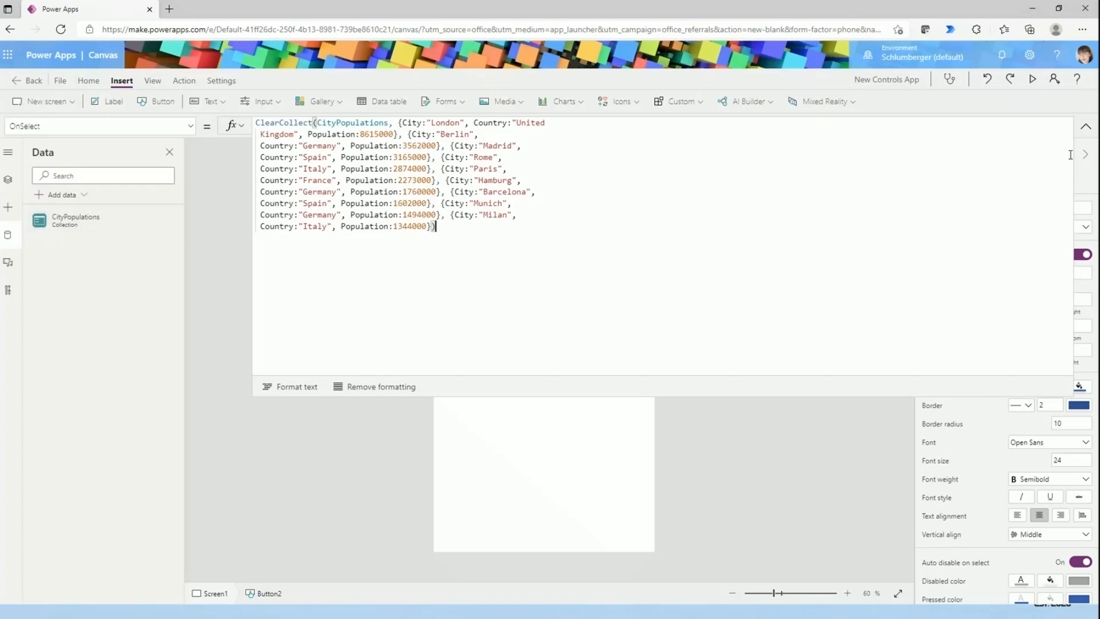
left_click(1085, 126)
left_click(369, 336)
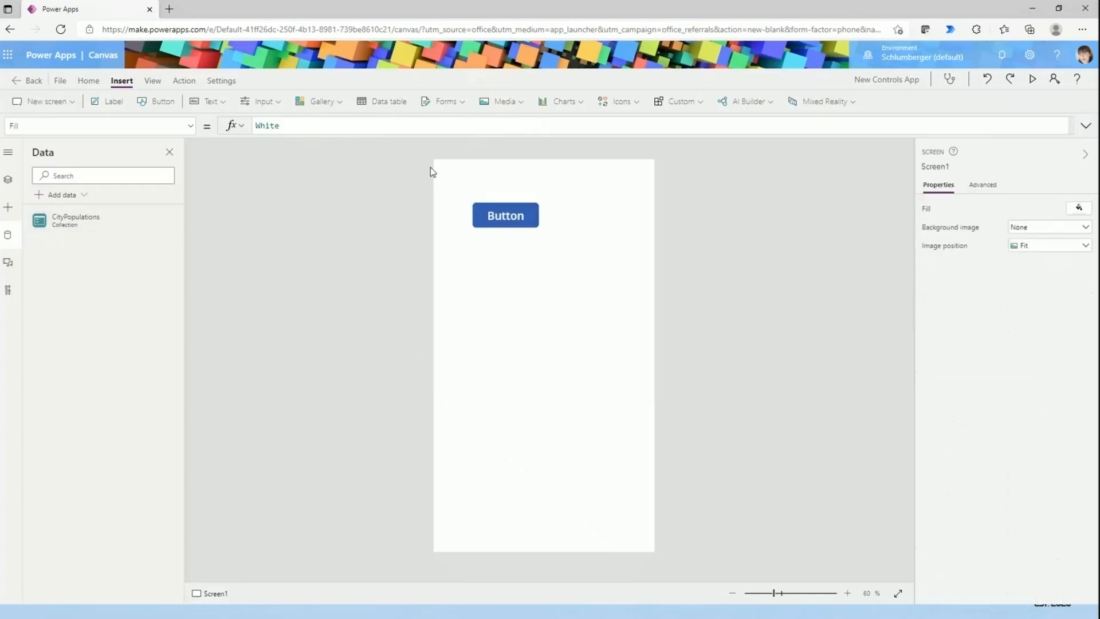
- Move the button to about X 177, Y 111, and briefly preview the app
left_click_drag(504, 210, 525, 206)
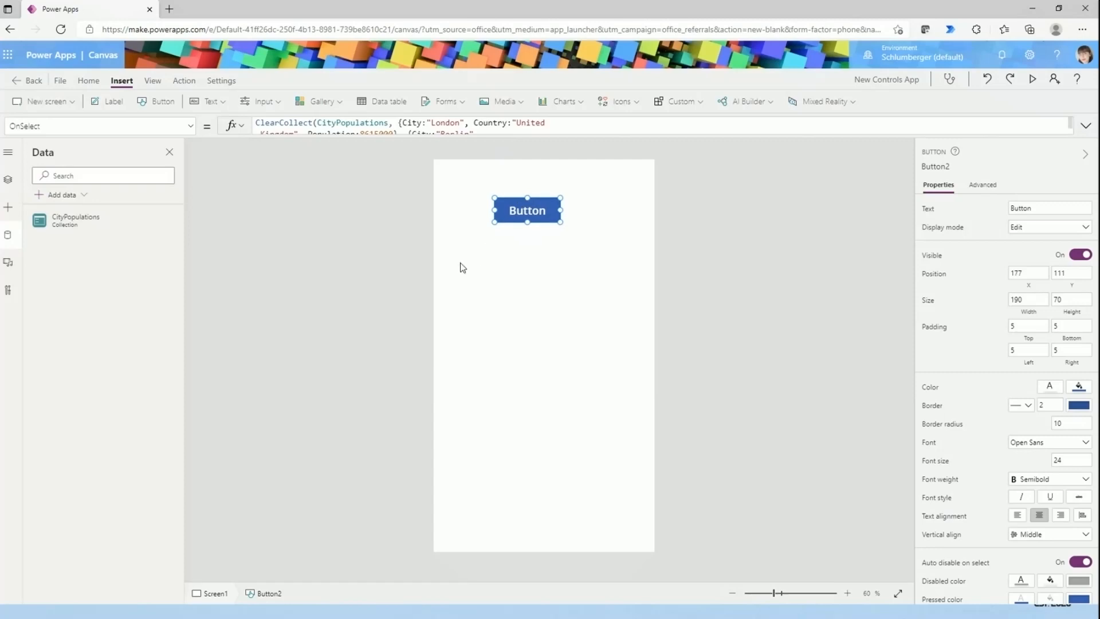
left_click(462, 268)
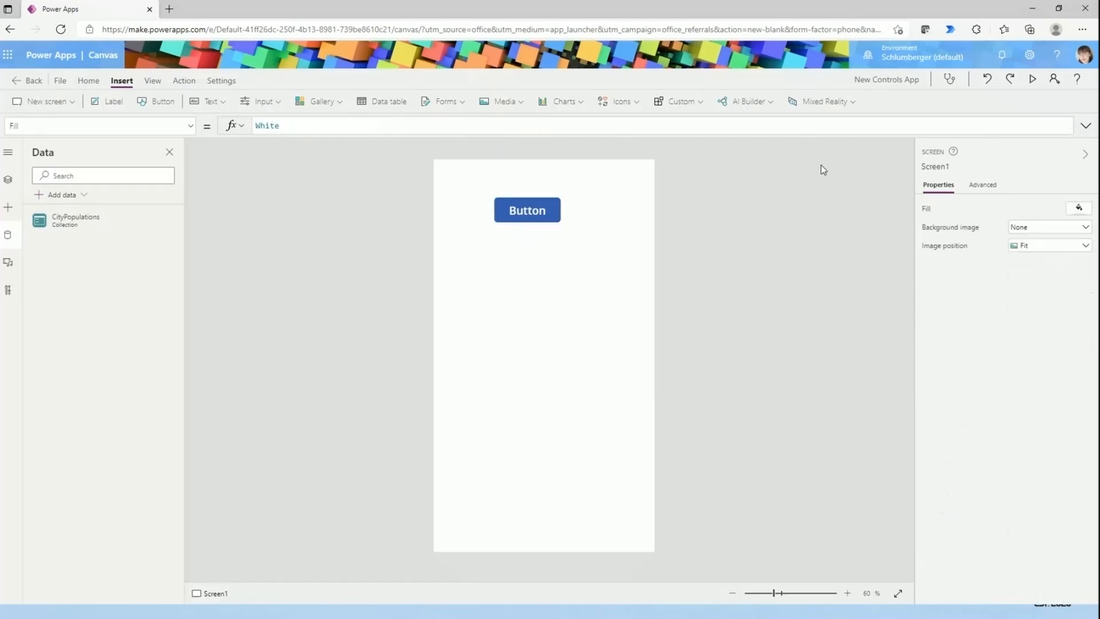
left_click(1038, 81)
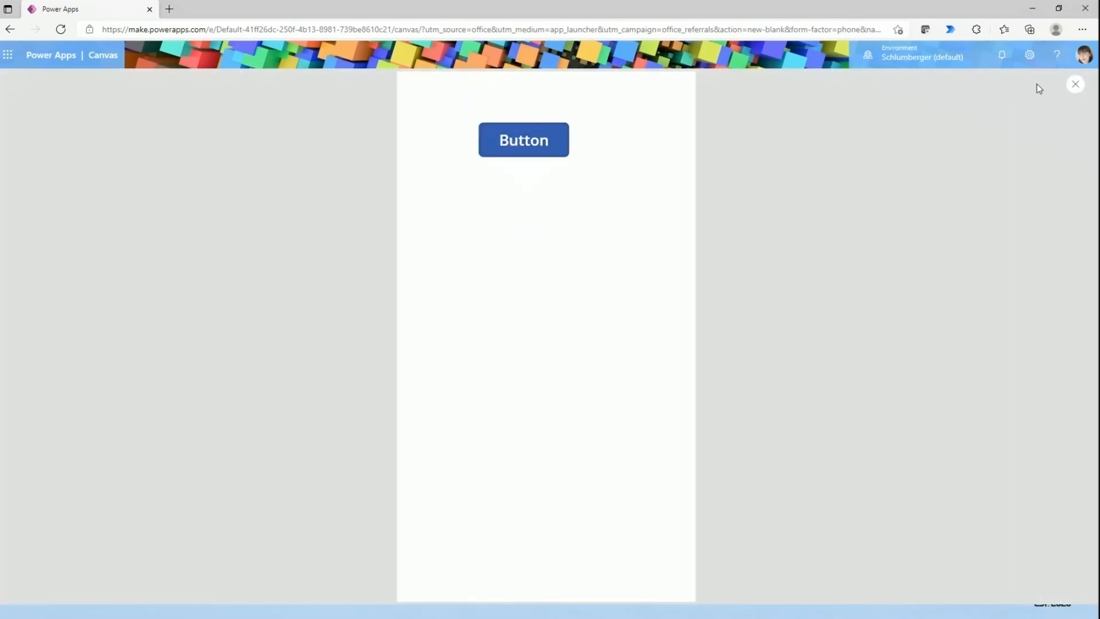
left_click(1074, 85)
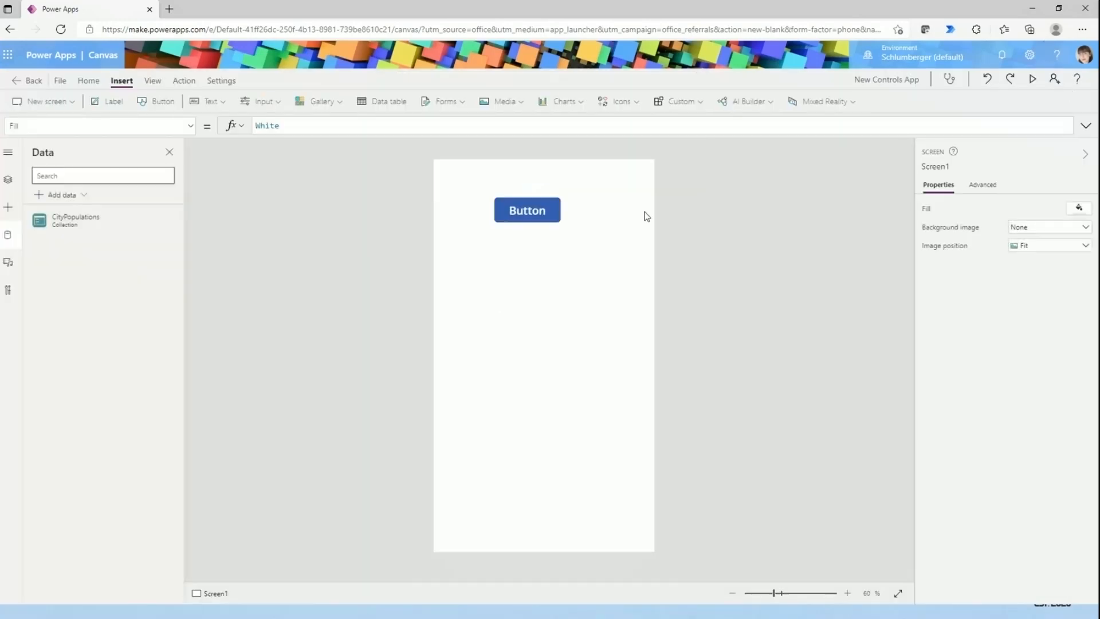
left_click(538, 203)
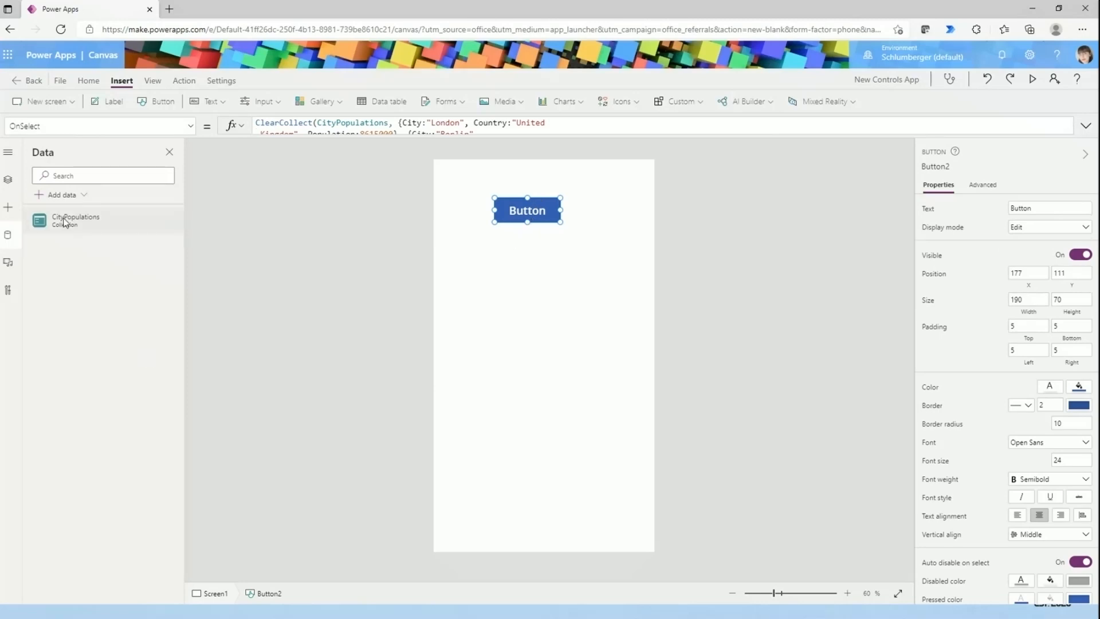
left_click(16, 83)
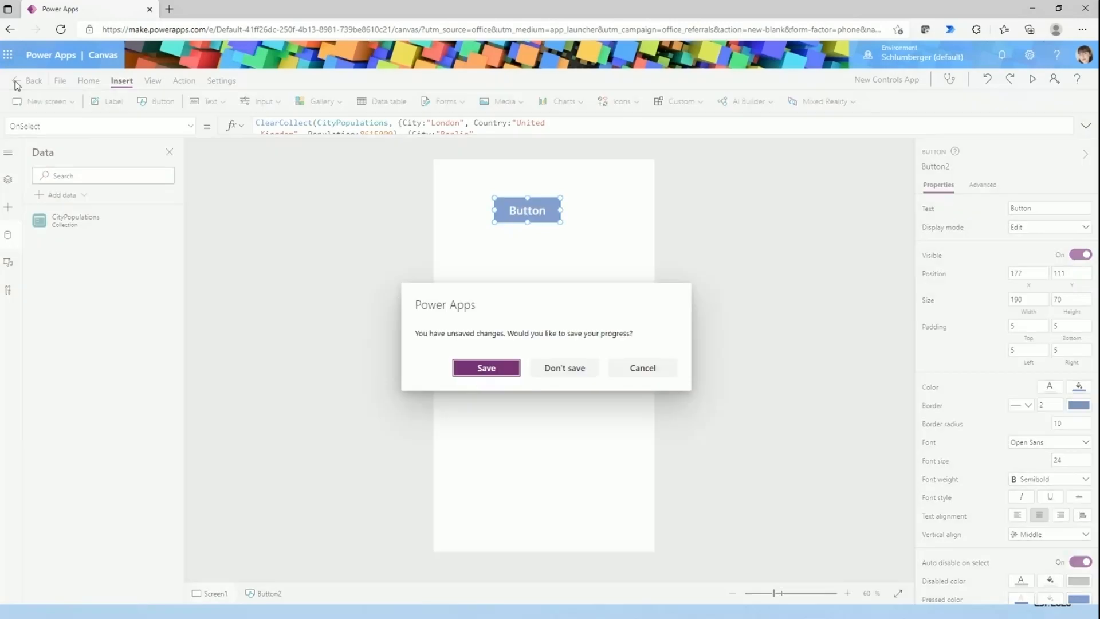
left_click(639, 368)
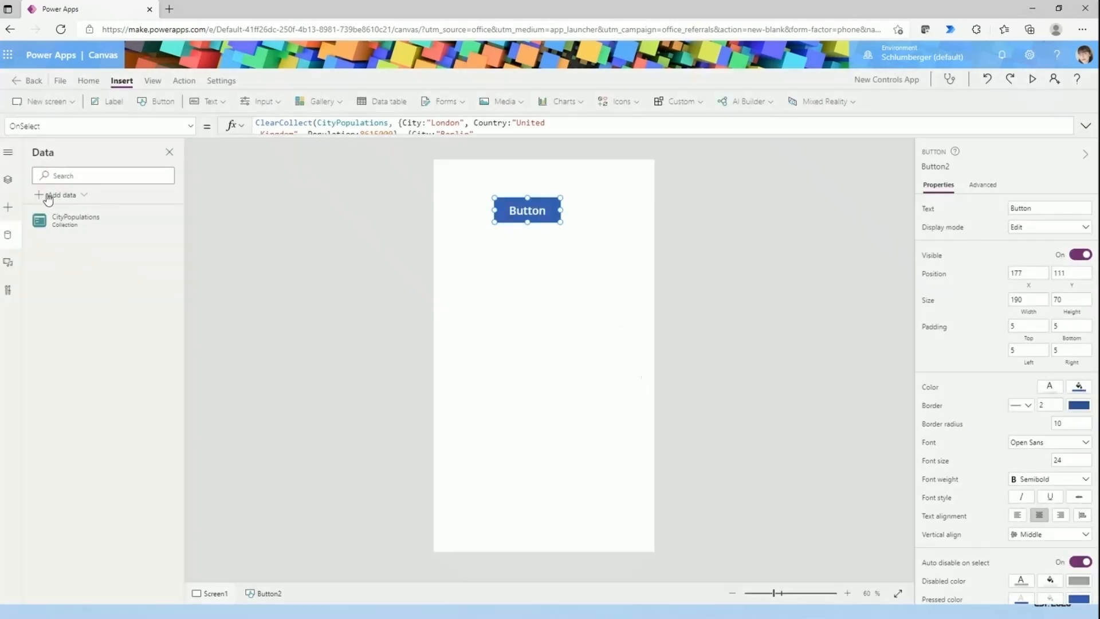
- Expand the side navigation to show its labels, close the data source list and deselect the button
left_click(8, 152)
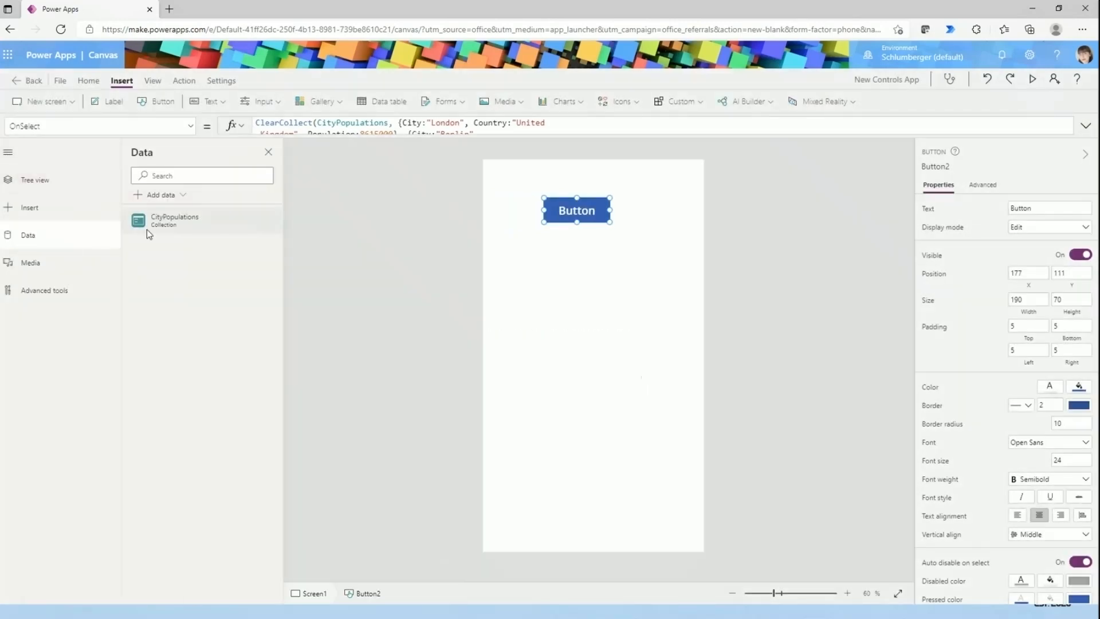
left_click(268, 152)
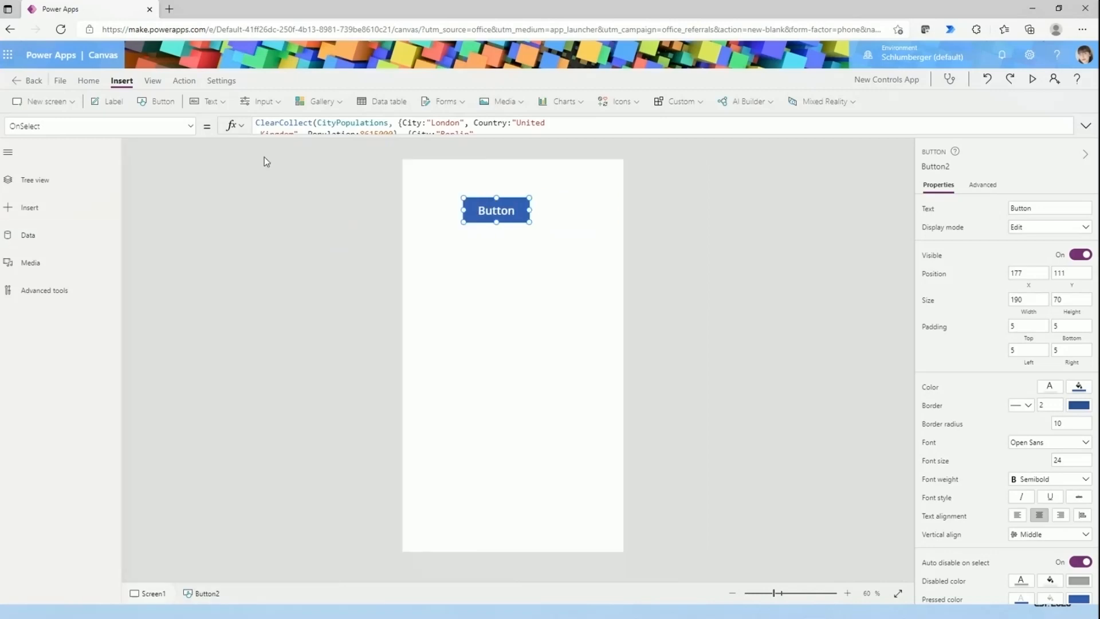
left_click(359, 270)
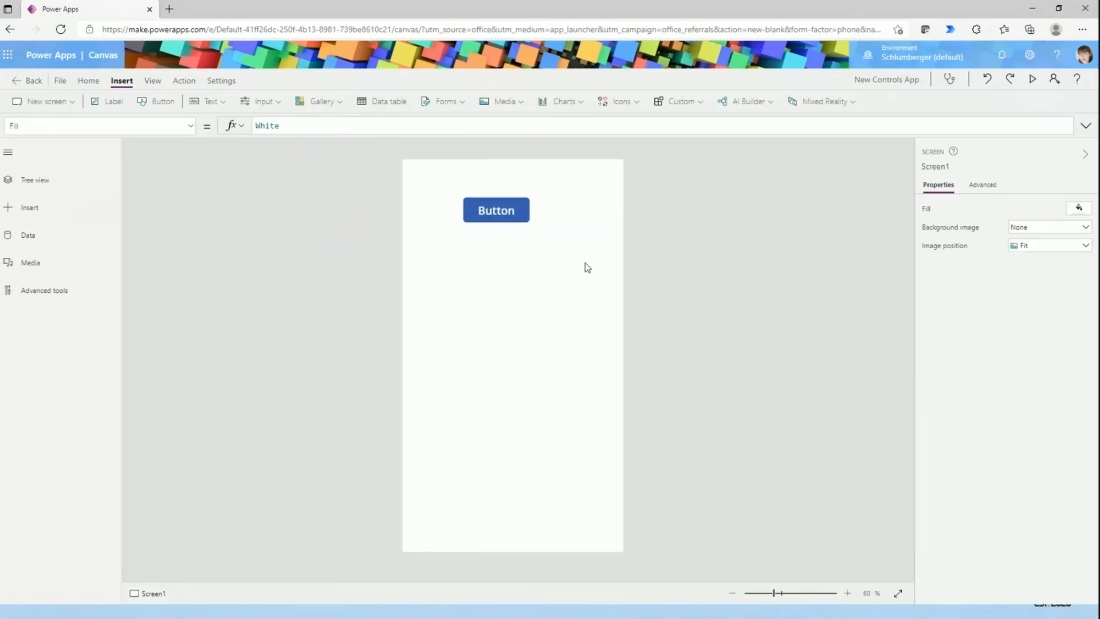
- Insert a blank vertical gallery and resize it to start below the button, at about Y 254 with a height of about 722
left_click(453, 106)
left_click(320, 101)
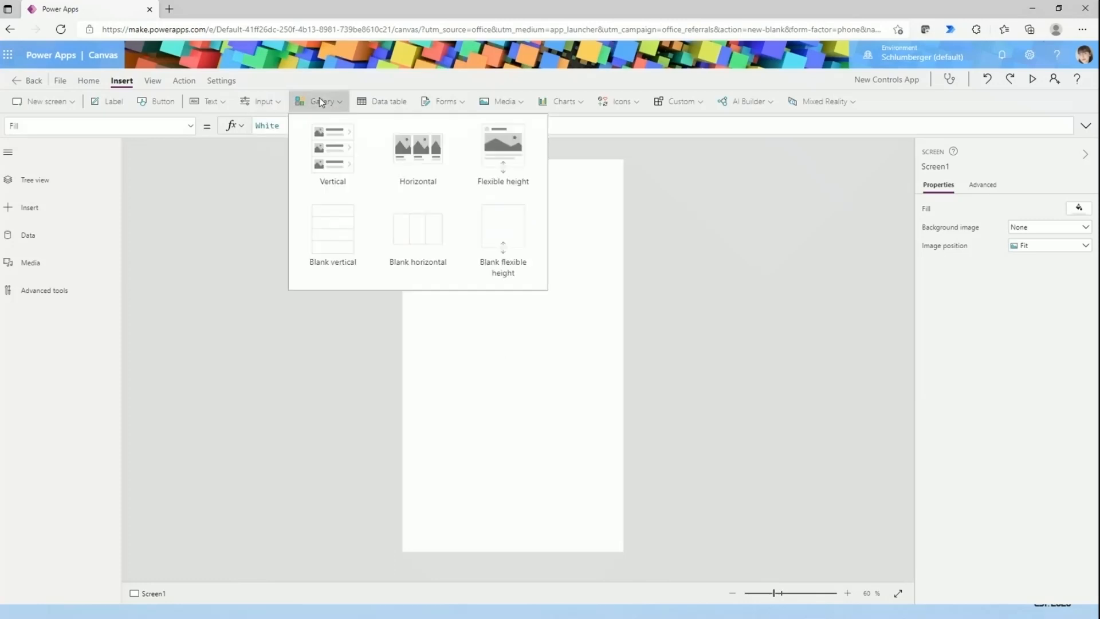
left_click(329, 234)
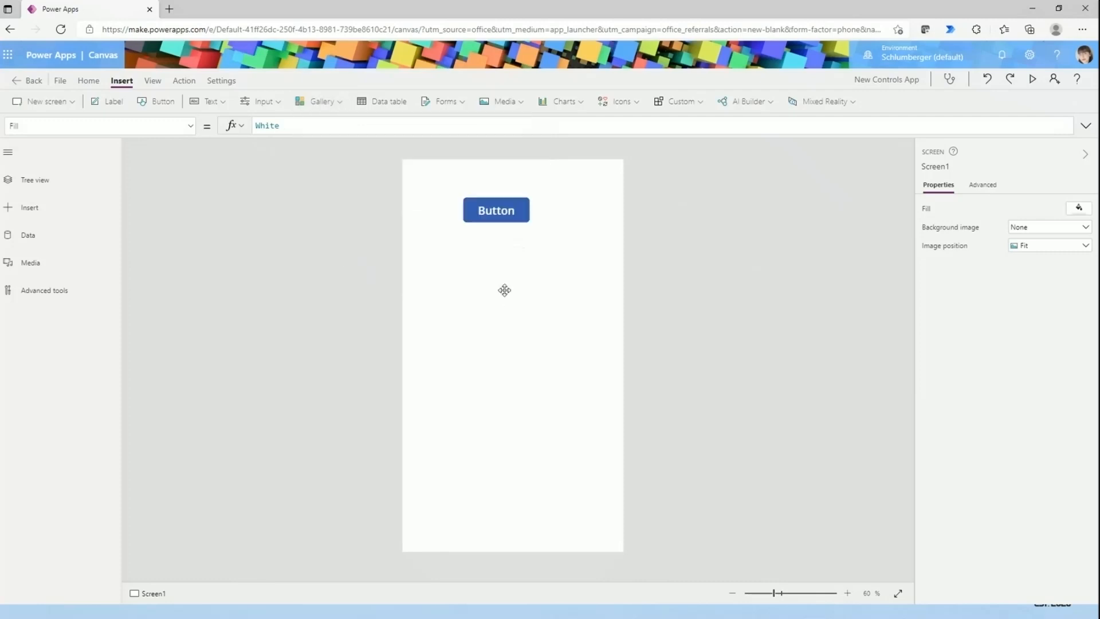
left_click(533, 331)
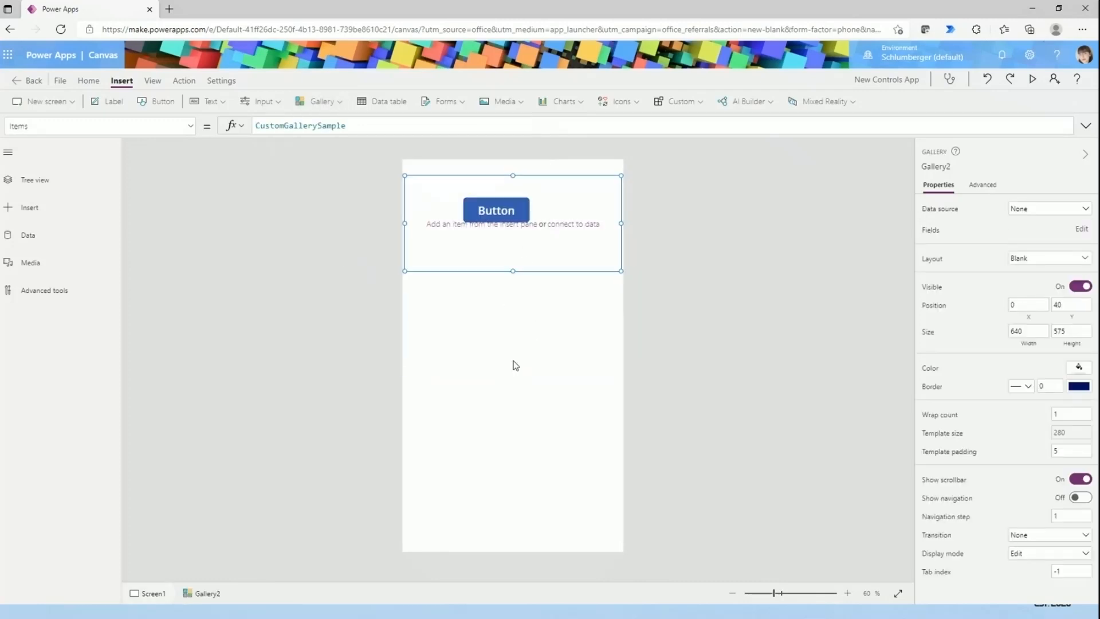
left_click_drag(570, 270, 512, 496)
left_click_drag(513, 301, 513, 249)
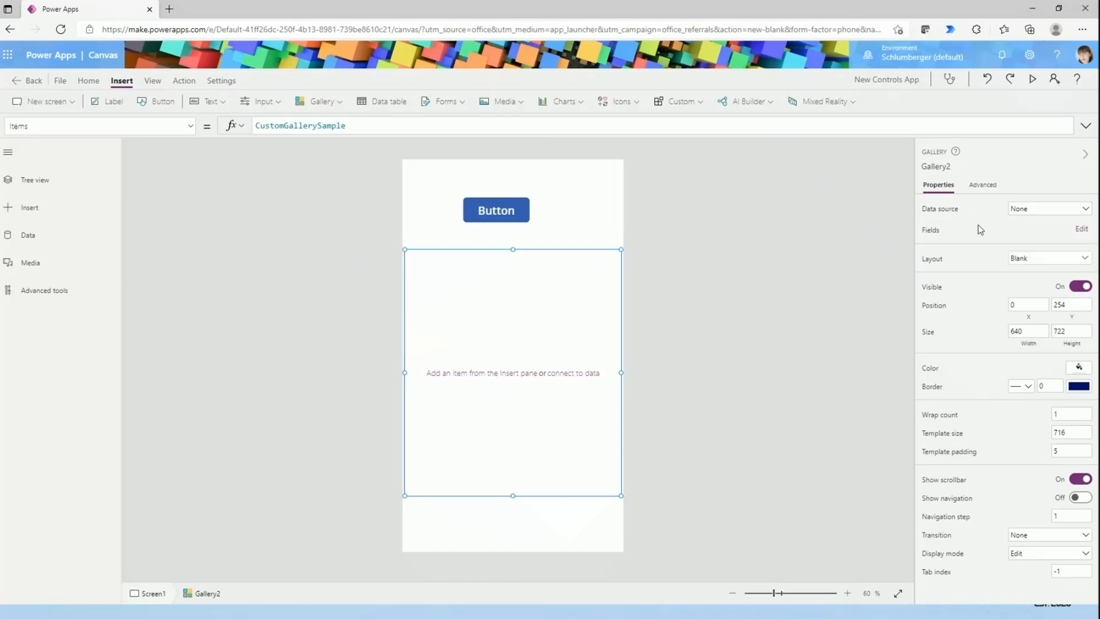
- Connect the gallery to the CityPopulations collection and set its layout to Title, subtitle, and body
left_click(1041, 212)
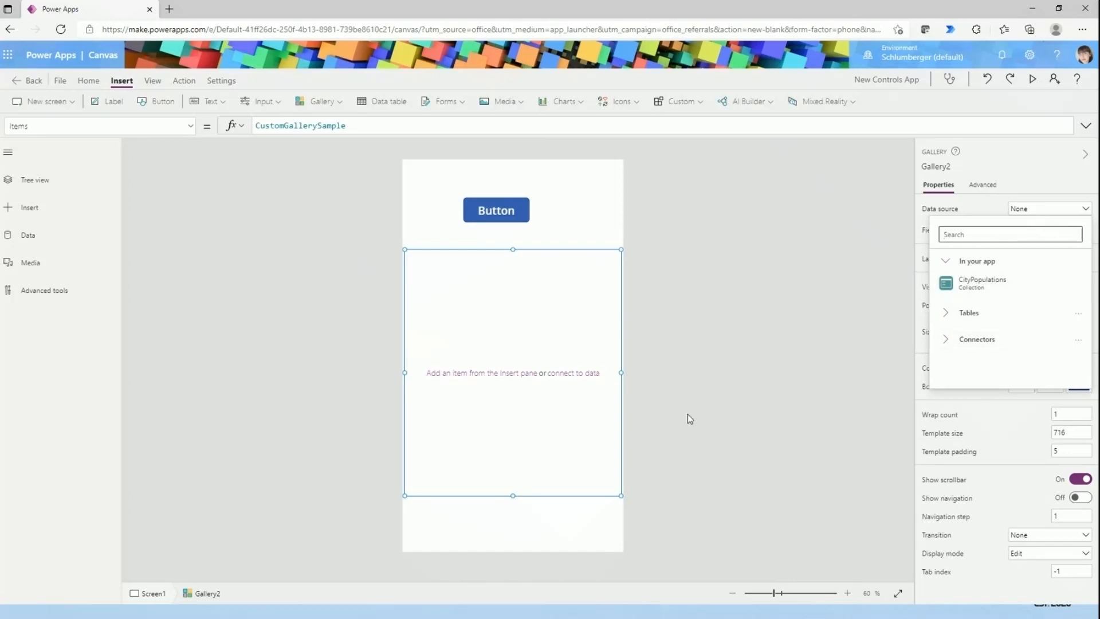
left_click(983, 283)
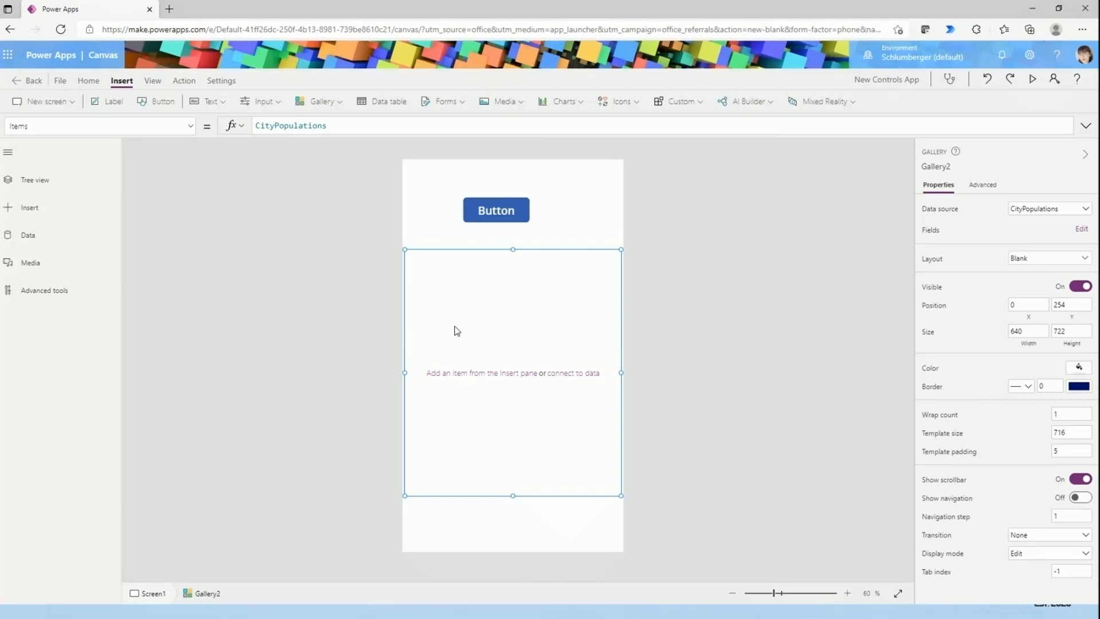
left_click(1024, 264)
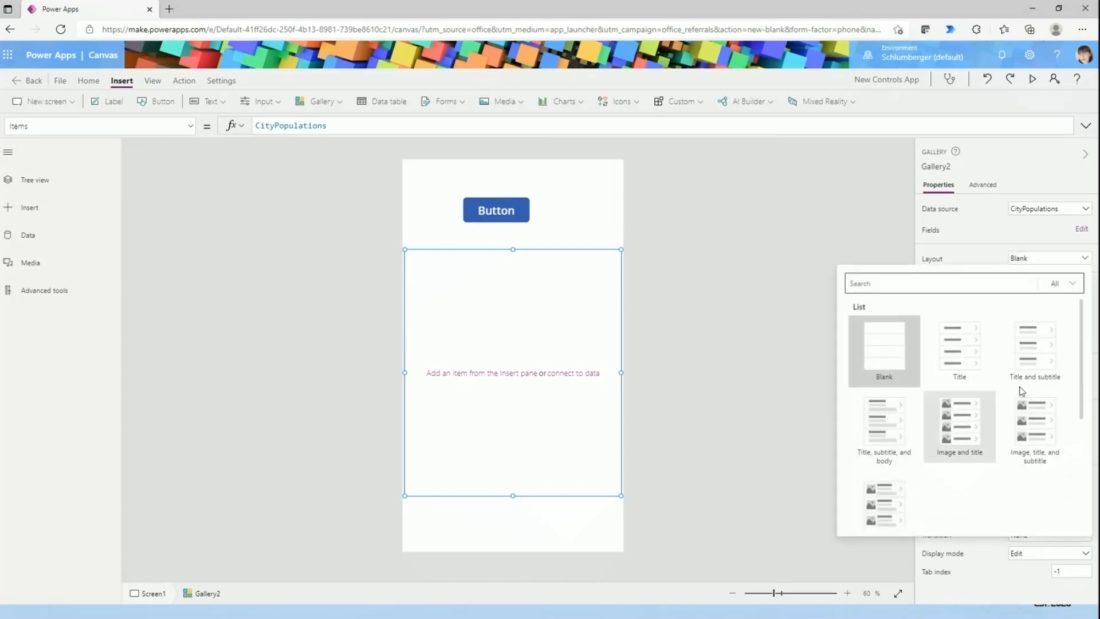
left_click(1053, 263)
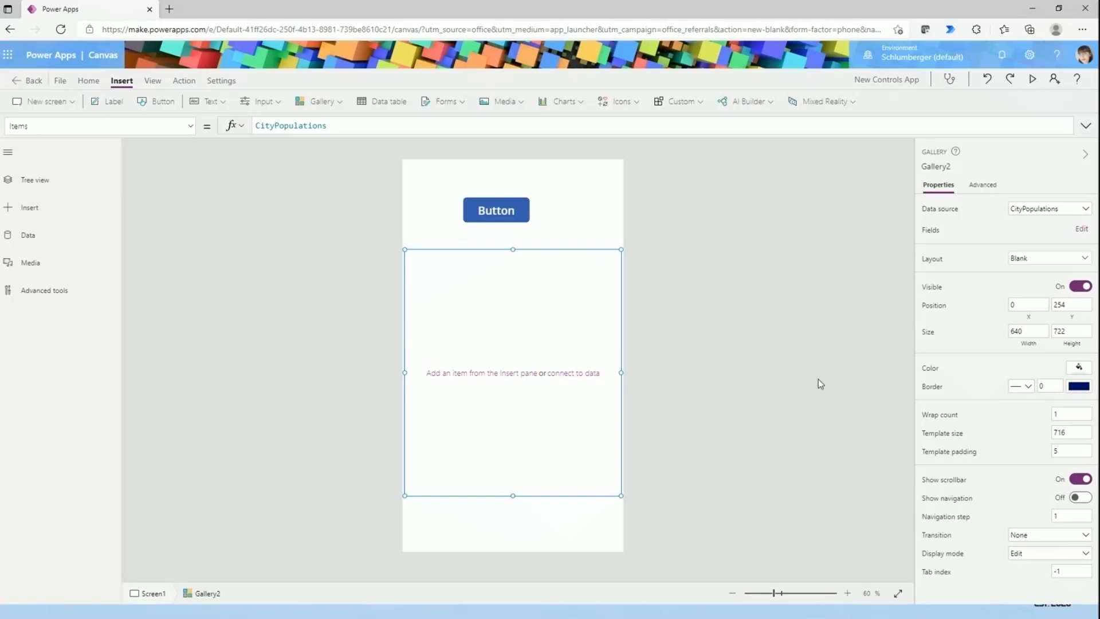
left_click(1021, 260)
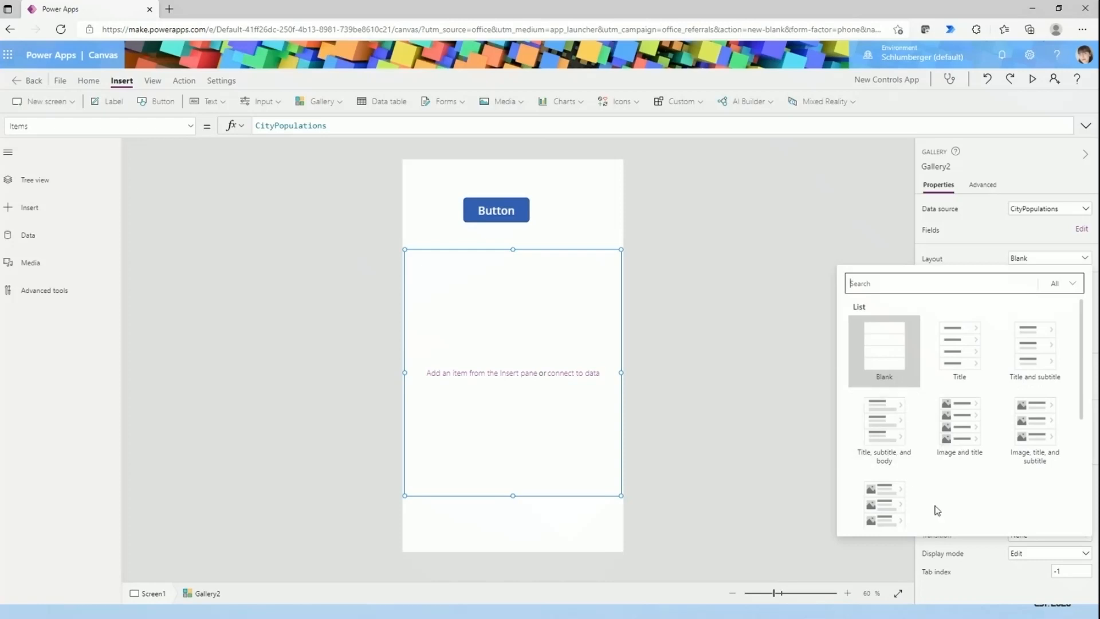
left_click(891, 416)
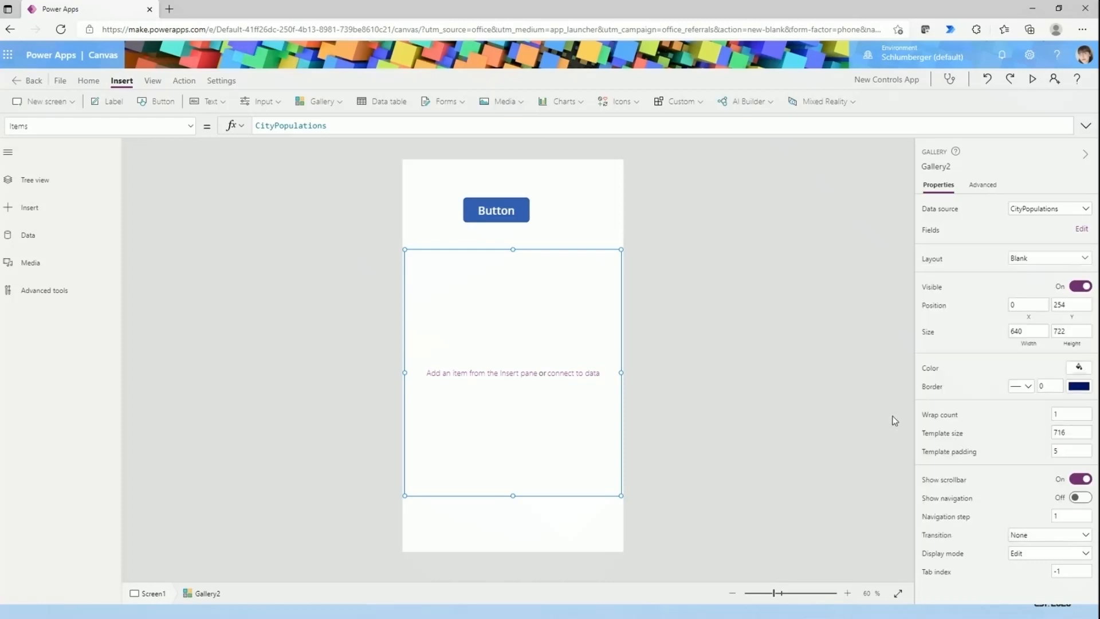
- Resize the gallery to about 610 wide and 822 high, place it at about X 21, Y 213, and deselect it
left_click_drag(623, 495, 622, 532)
left_click_drag(623, 247, 623, 237)
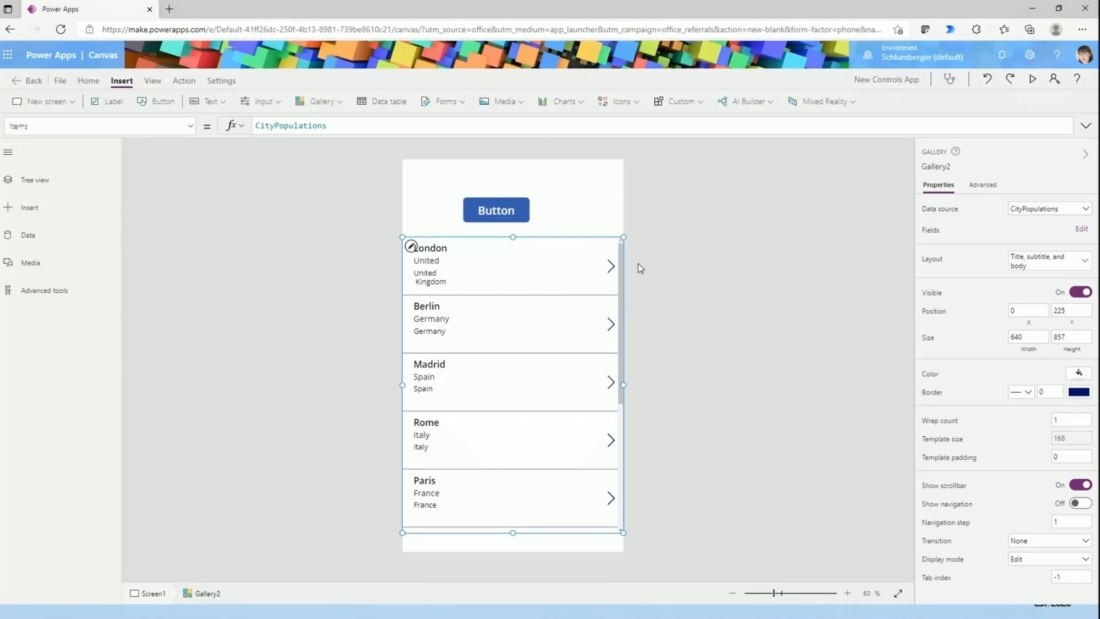
left_click_drag(623, 532, 612, 520)
left_click_drag(427, 518, 435, 514)
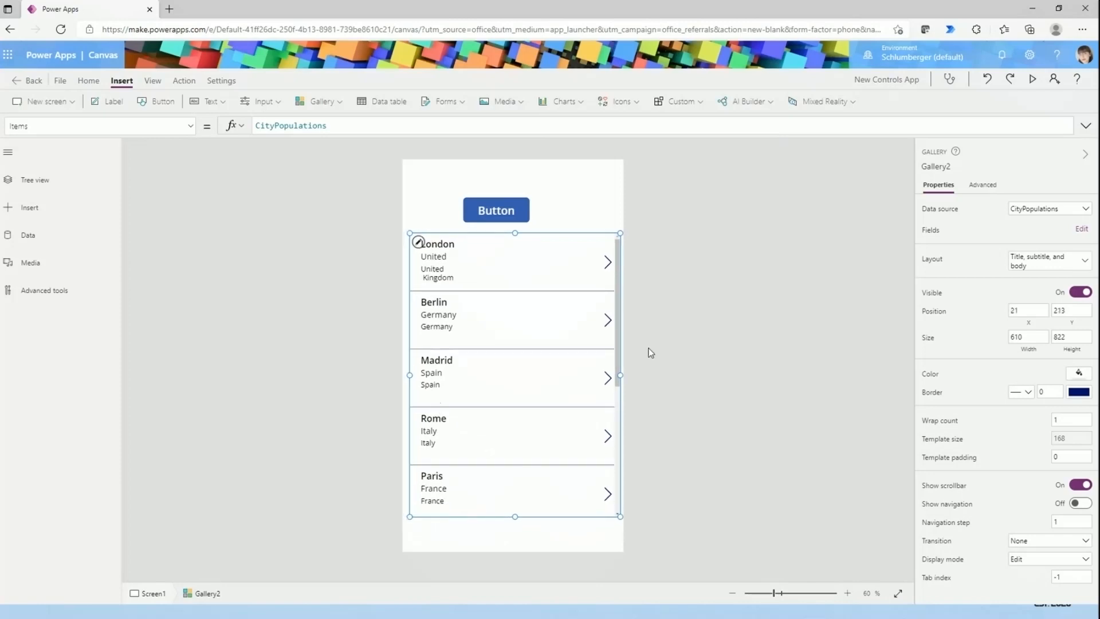
left_click(629, 234)
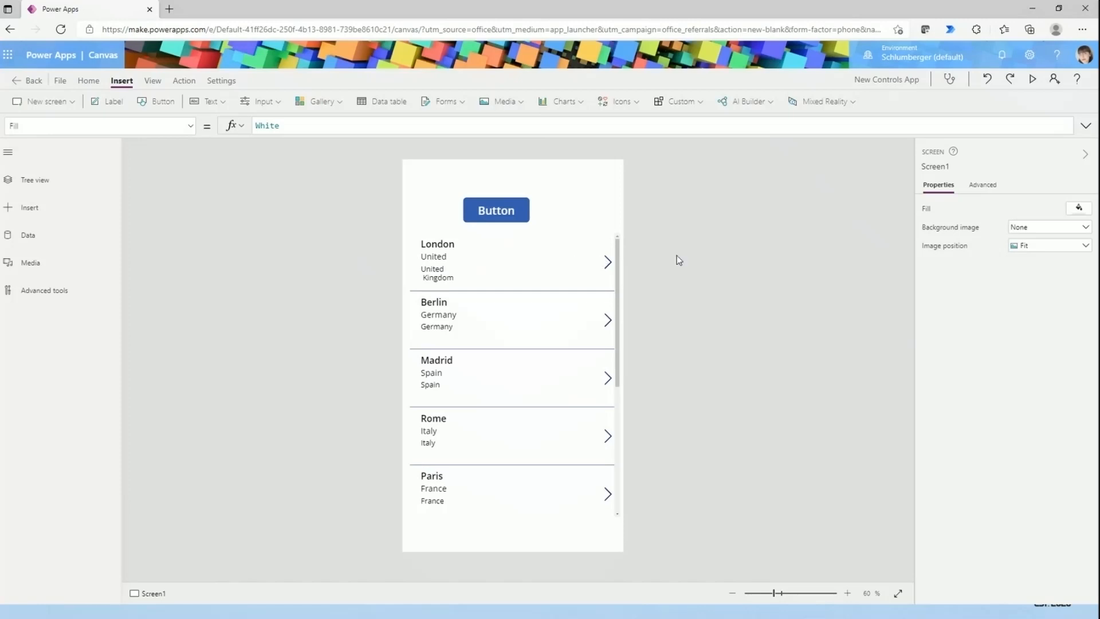
- Examine the city records in the button's OnSelect ClearCollect formula in the expanded formula editor
left_click(617, 283)
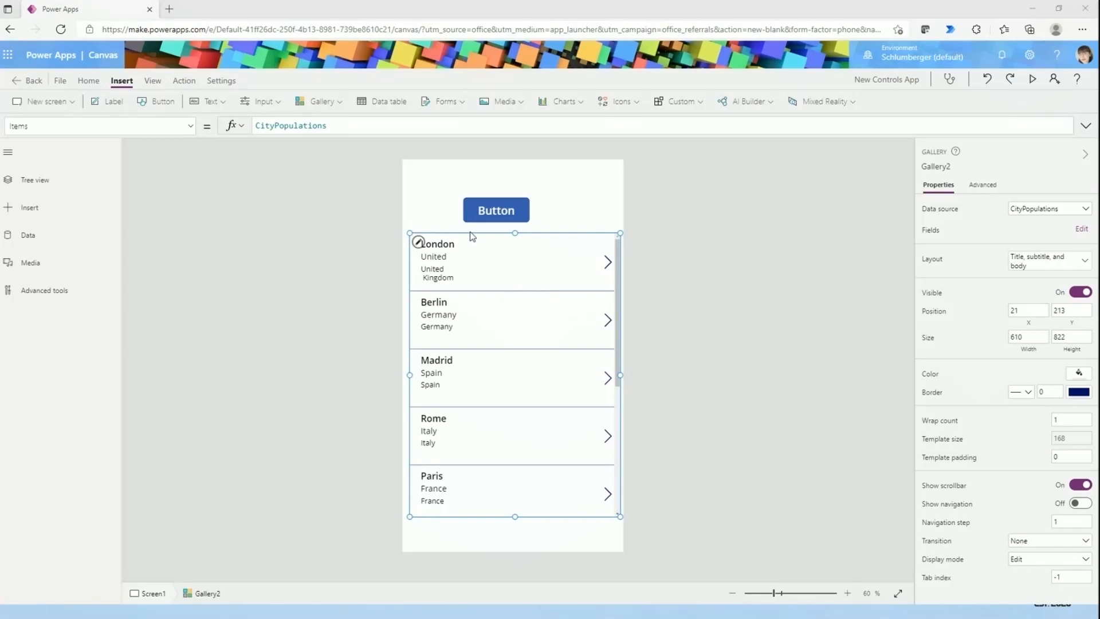
left_click(473, 210)
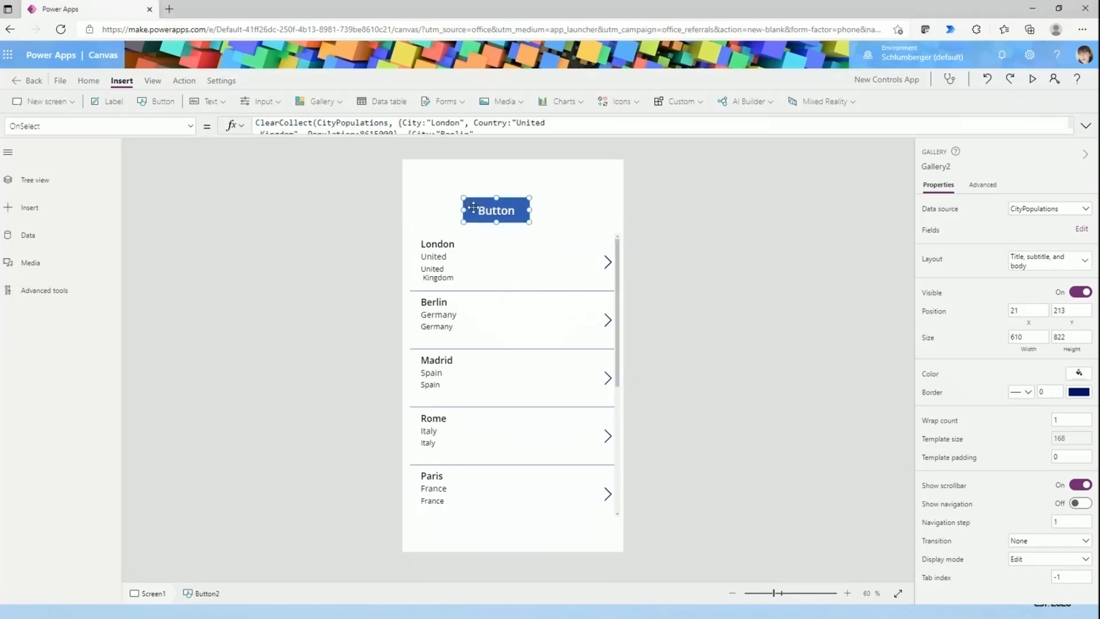
left_click(440, 137)
left_click(421, 145)
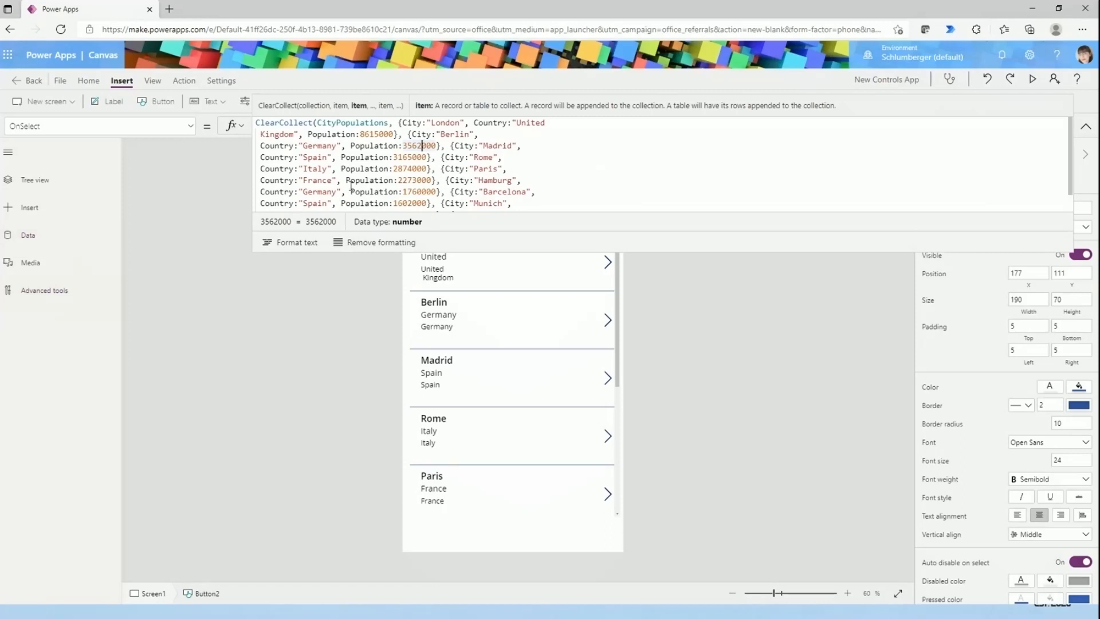
left_click(309, 361)
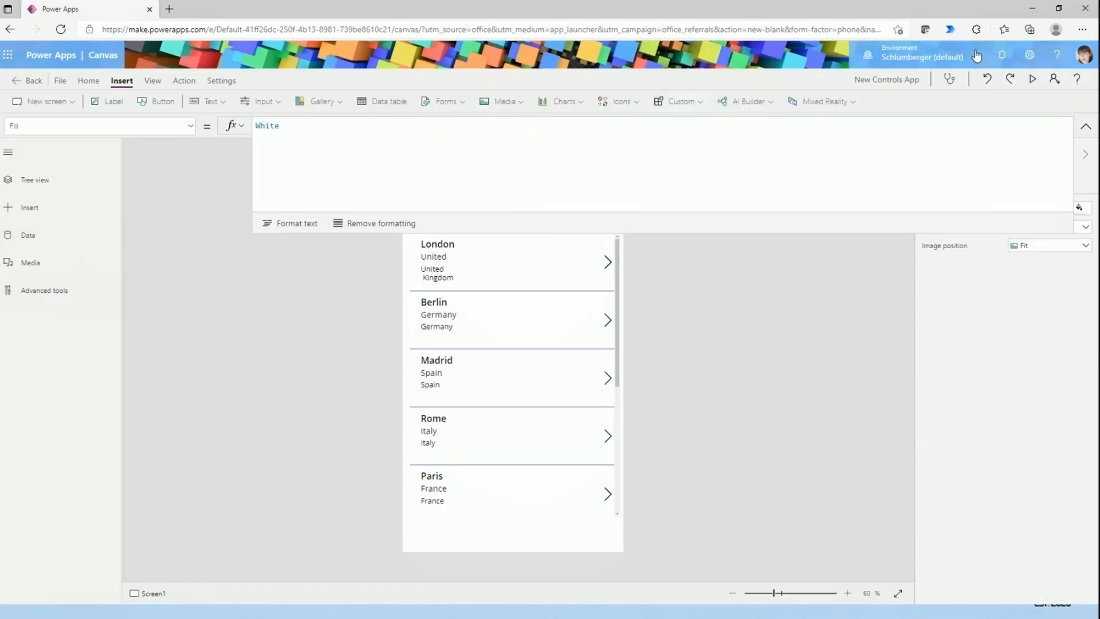
- Move the button up to about X 336, Y 33, farther above the gallery
left_click_drag(507, 209, 562, 183)
left_click(621, 270)
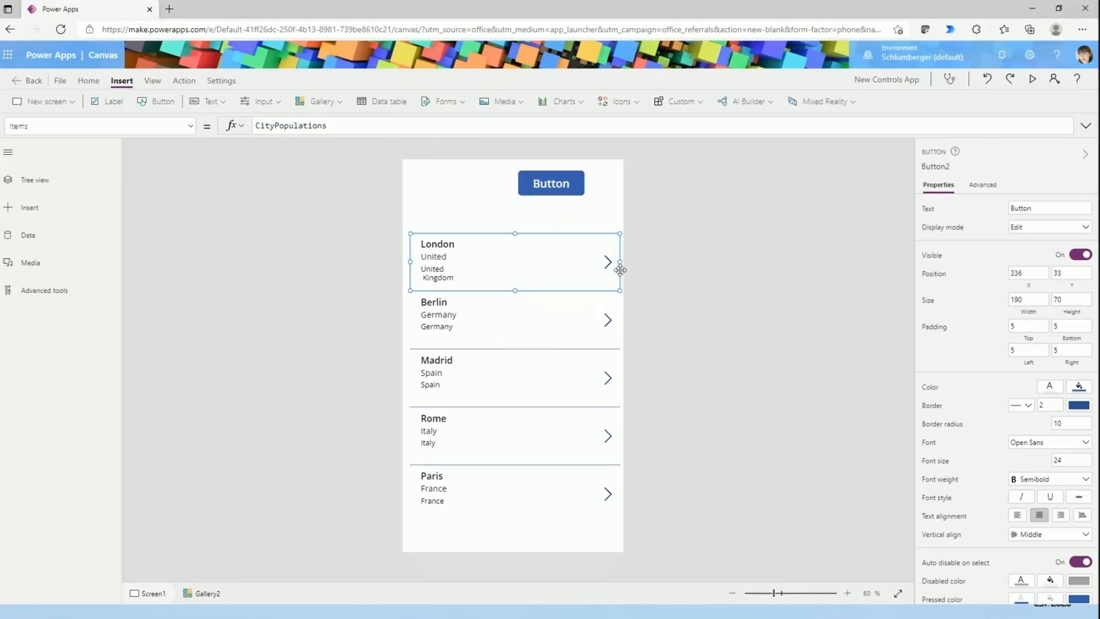
left_click(624, 303)
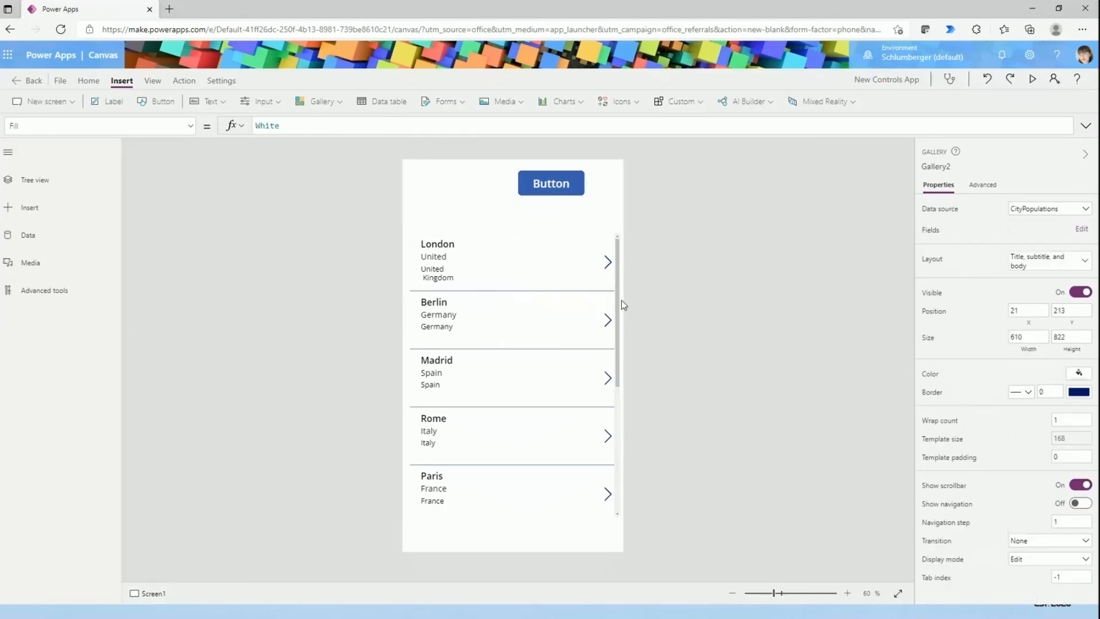
- Compare the gallery's Items formula with the collection named in the button's OnSelect formula
left_click(483, 378)
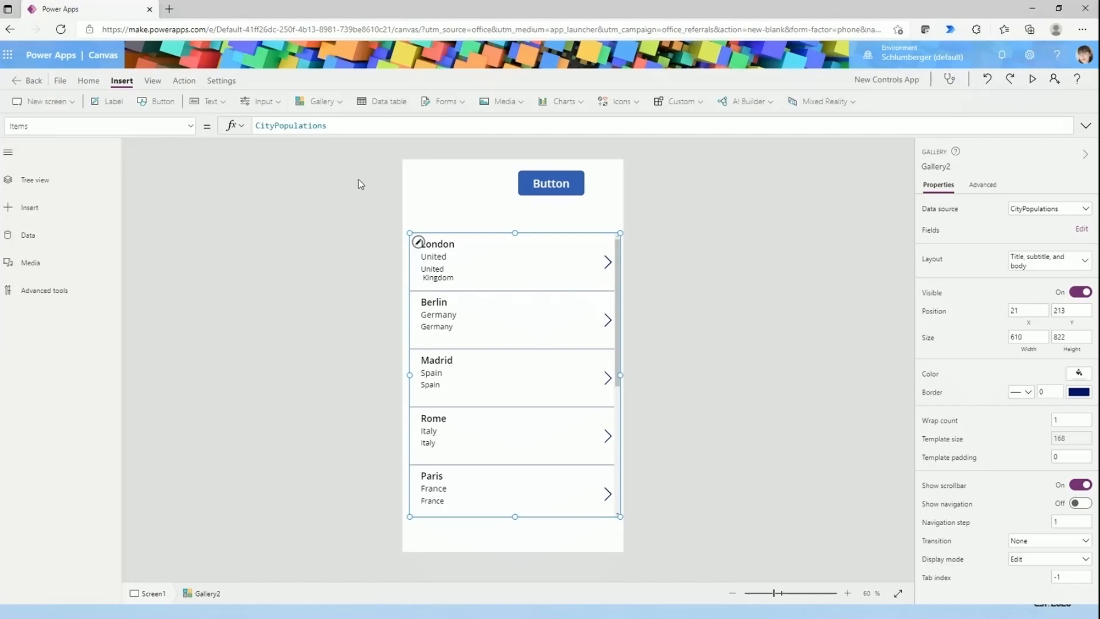
left_click(574, 186)
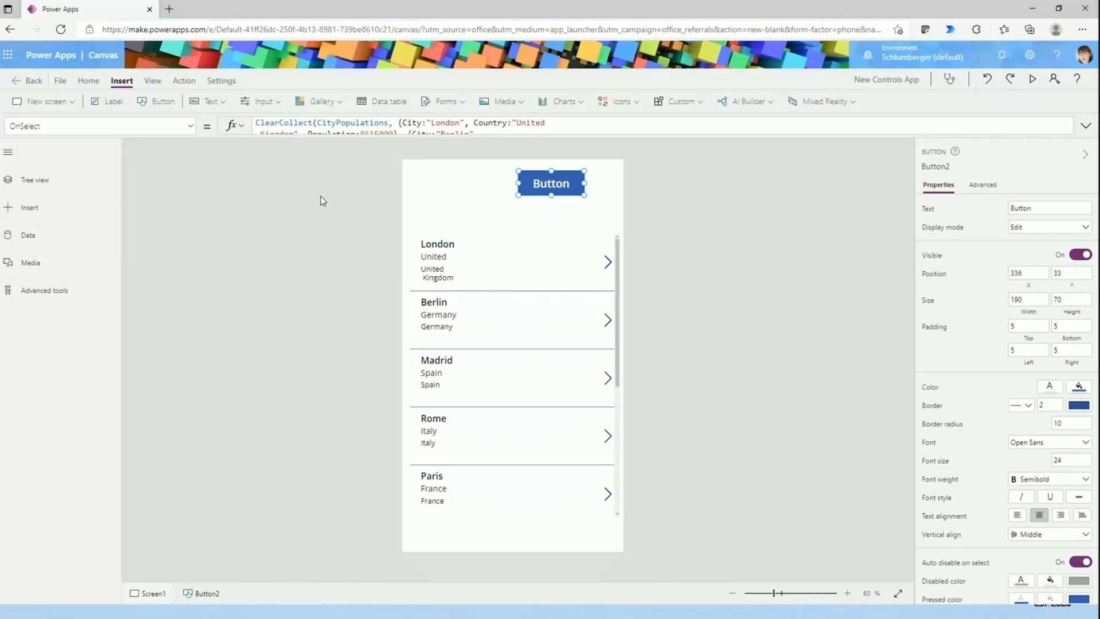
left_click(526, 292)
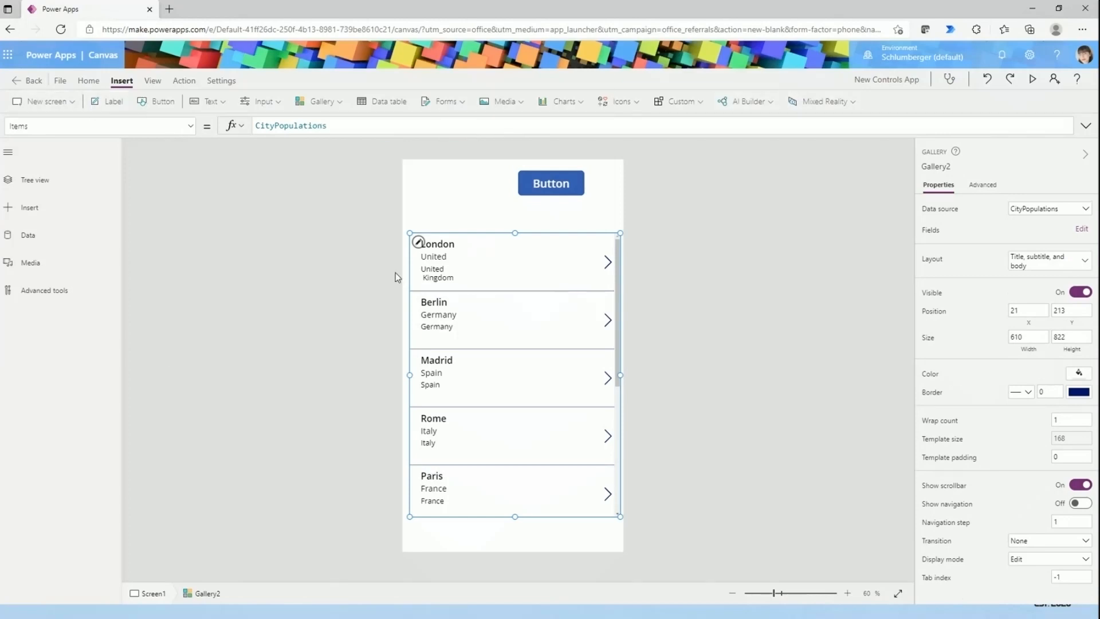
left_click(225, 347)
- Move the gallery's next arrow to about X 520, Y 54, and test the London row's arrow in the app preview
left_click(609, 264)
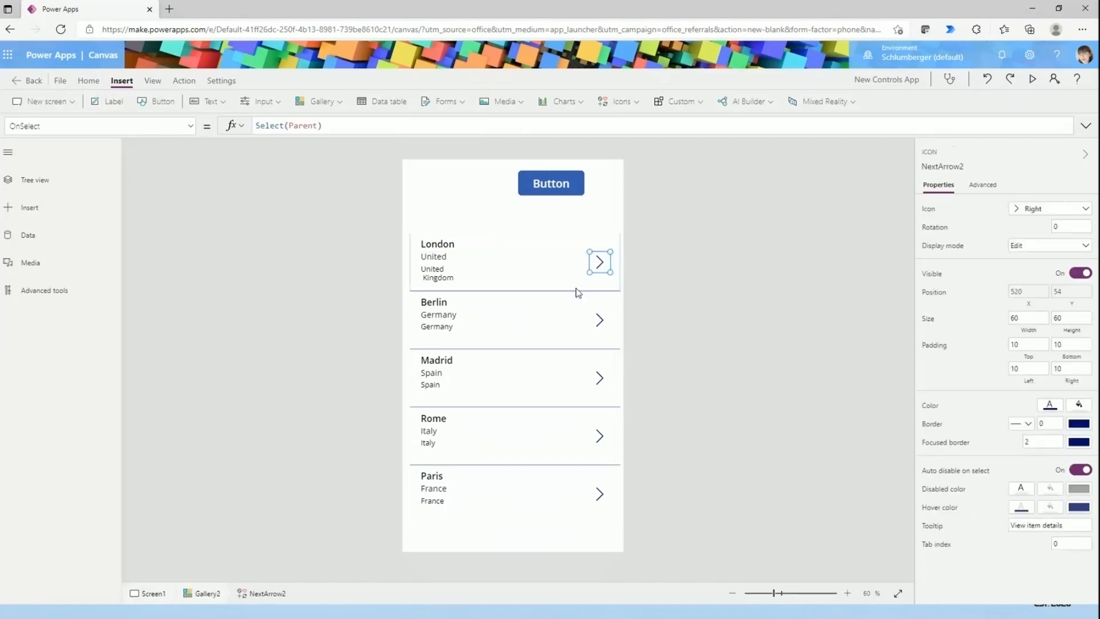
left_click(1032, 78)
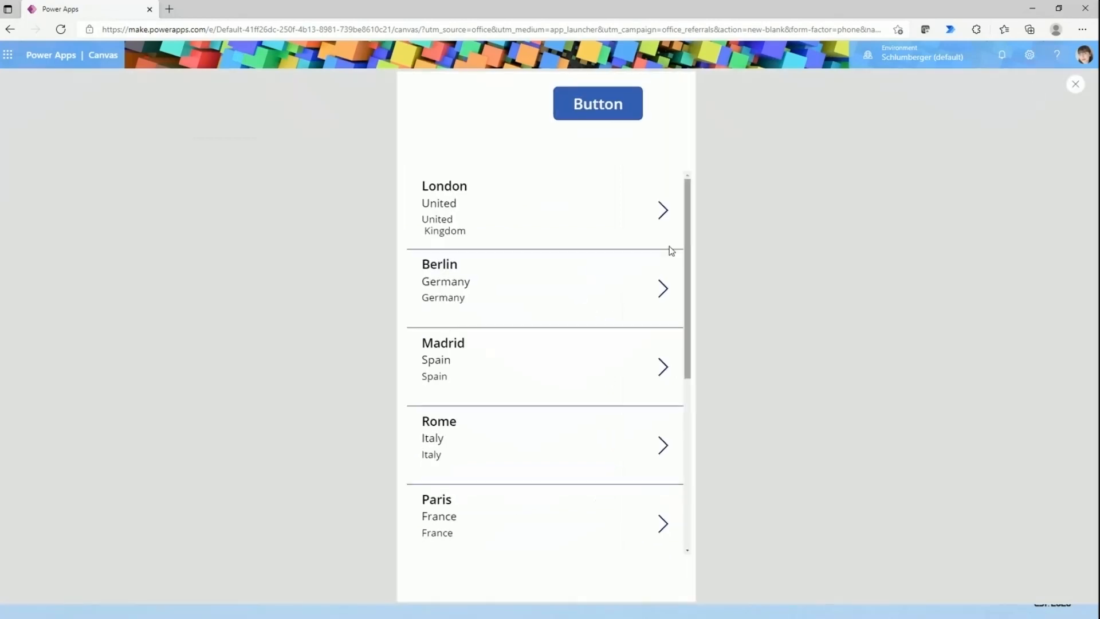
left_click(665, 211)
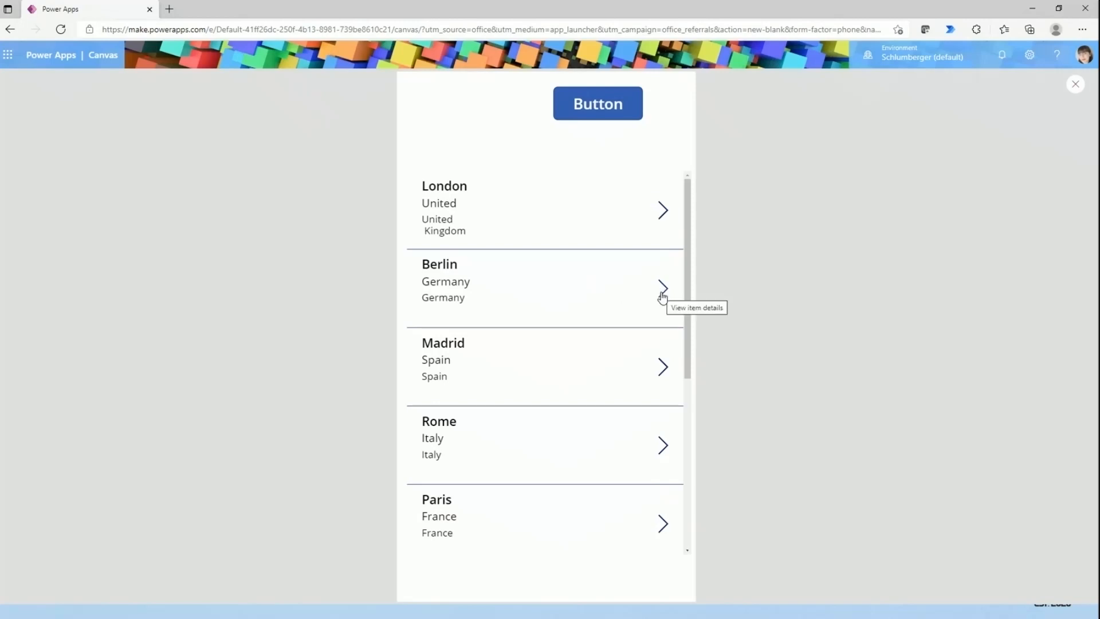
left_click(1074, 84)
left_click(453, 384)
- Move the button to about X 273, Y 93, and the gallery down to about X 18, Y 288
left_click_drag(537, 186, 515, 208)
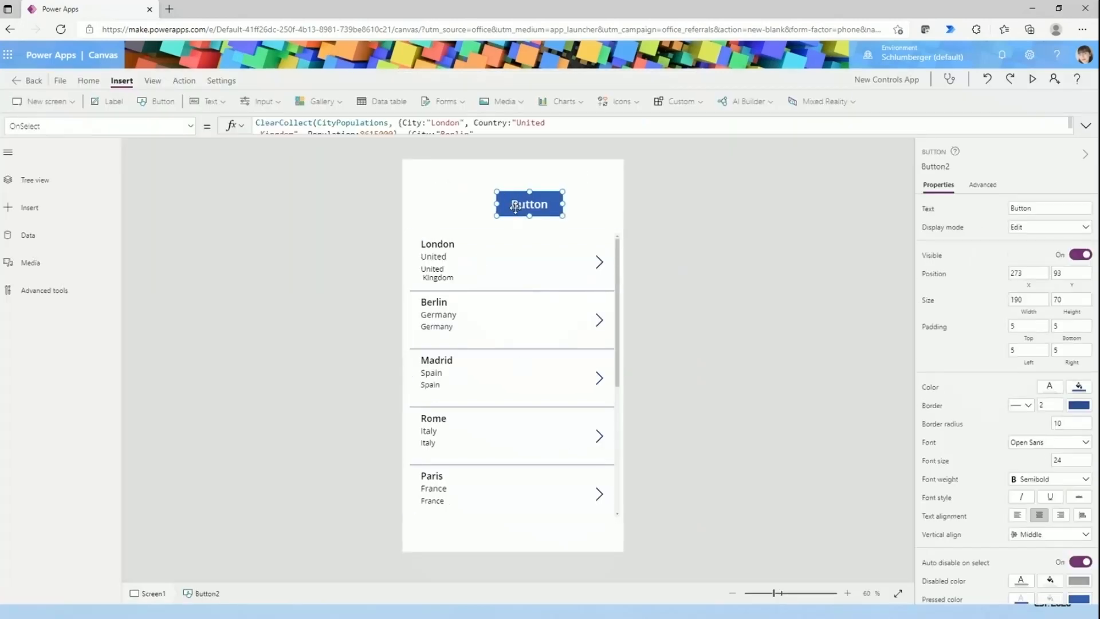
left_click(509, 328)
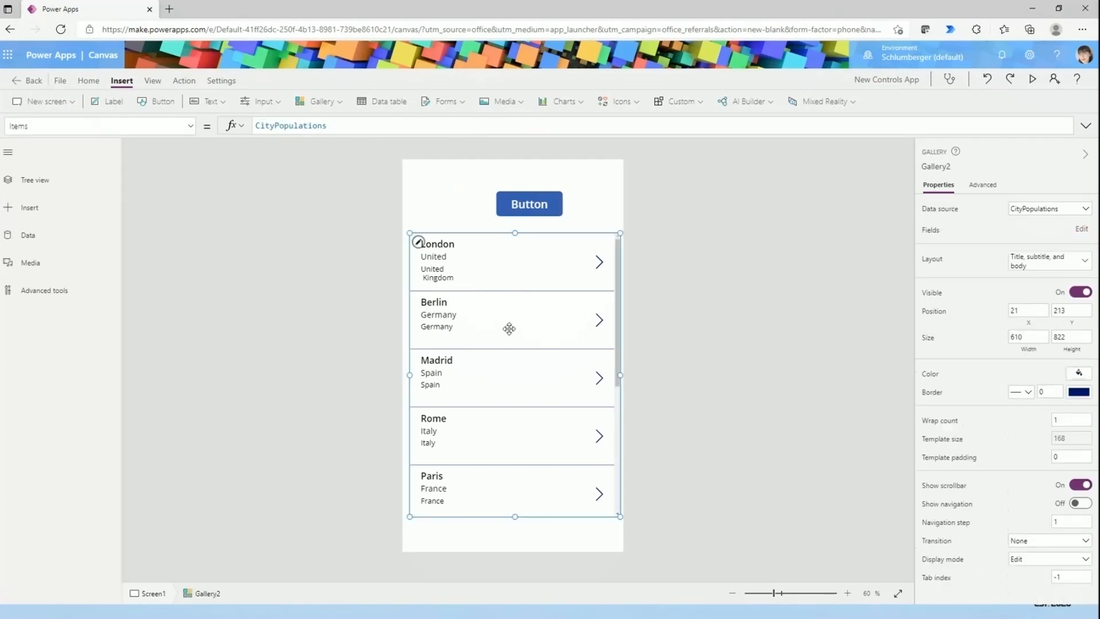
left_click_drag(503, 306, 503, 333)
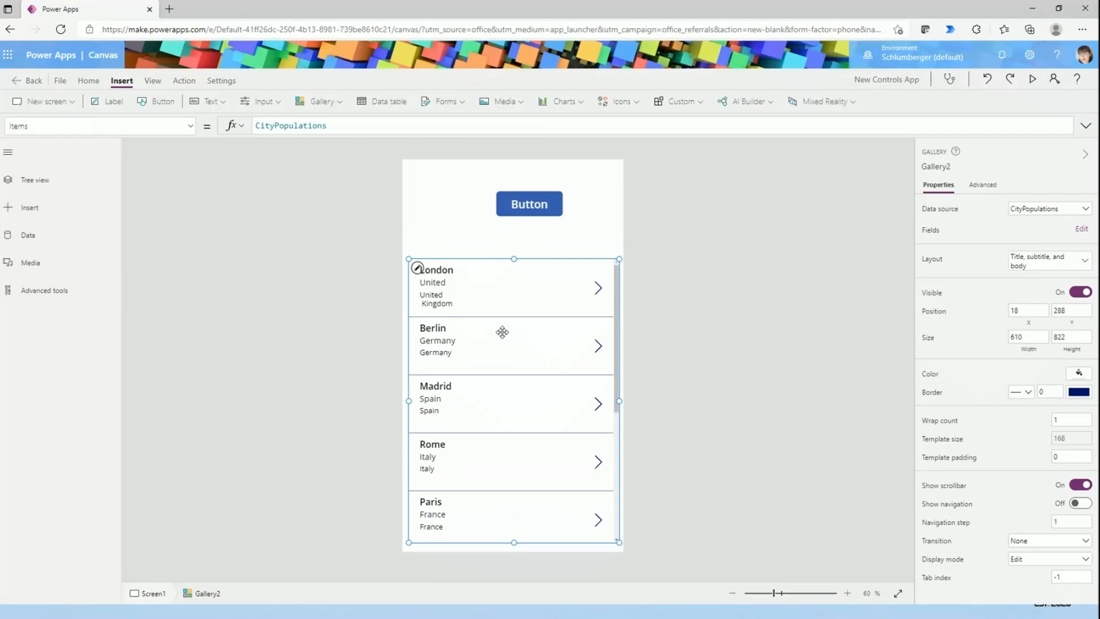
left_click(376, 322)
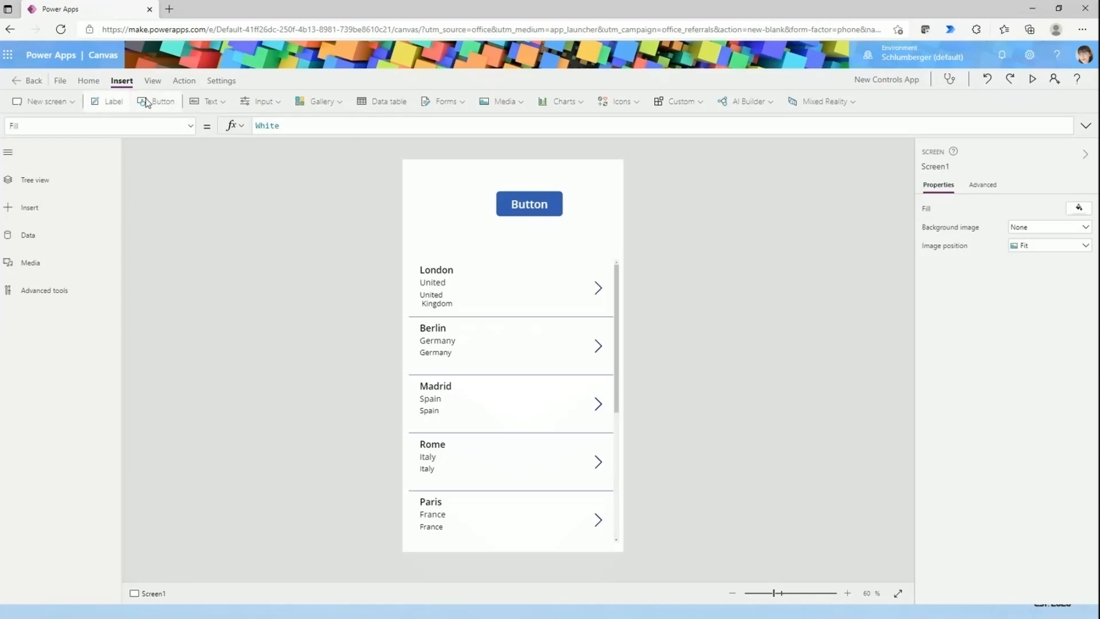
- Look through the input controls that can be inserted on the screen
left_click(252, 101)
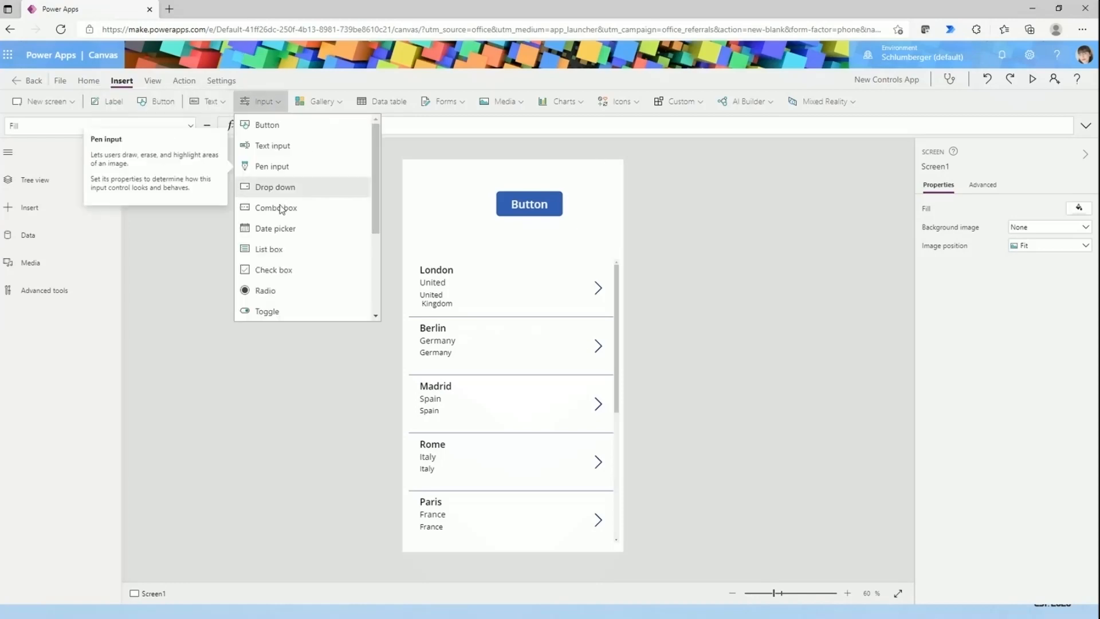
scroll(279, 209, "down", 1)
scroll(281, 212, "up", 1)
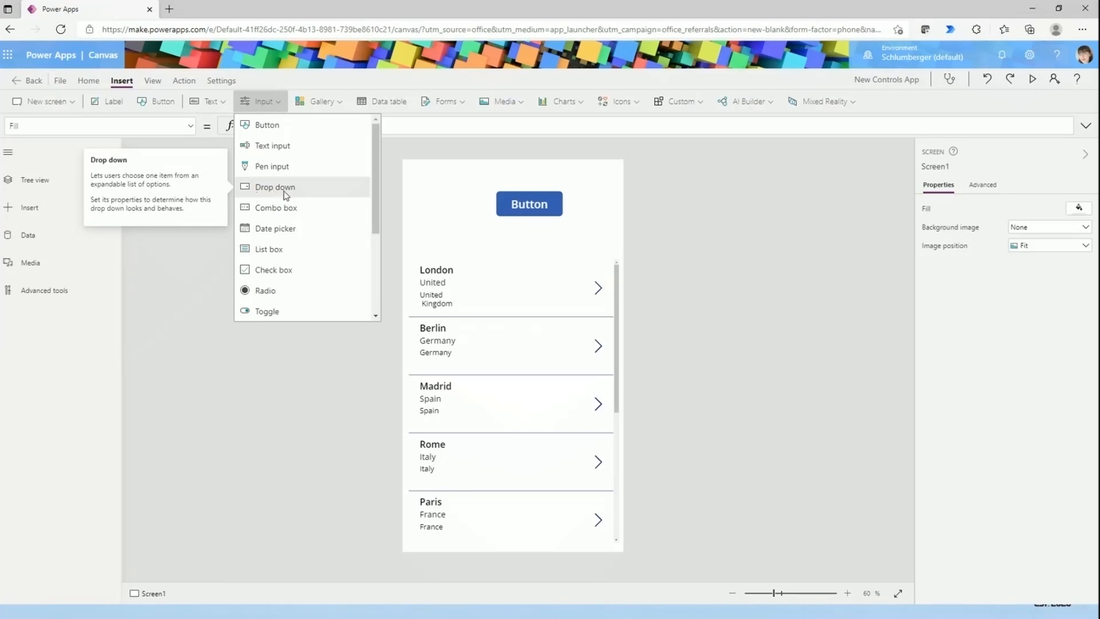
- Insert a drop down and shrink it to about 161 × 68 at about X 18, Y 146, above the gallery
left_click(259, 190)
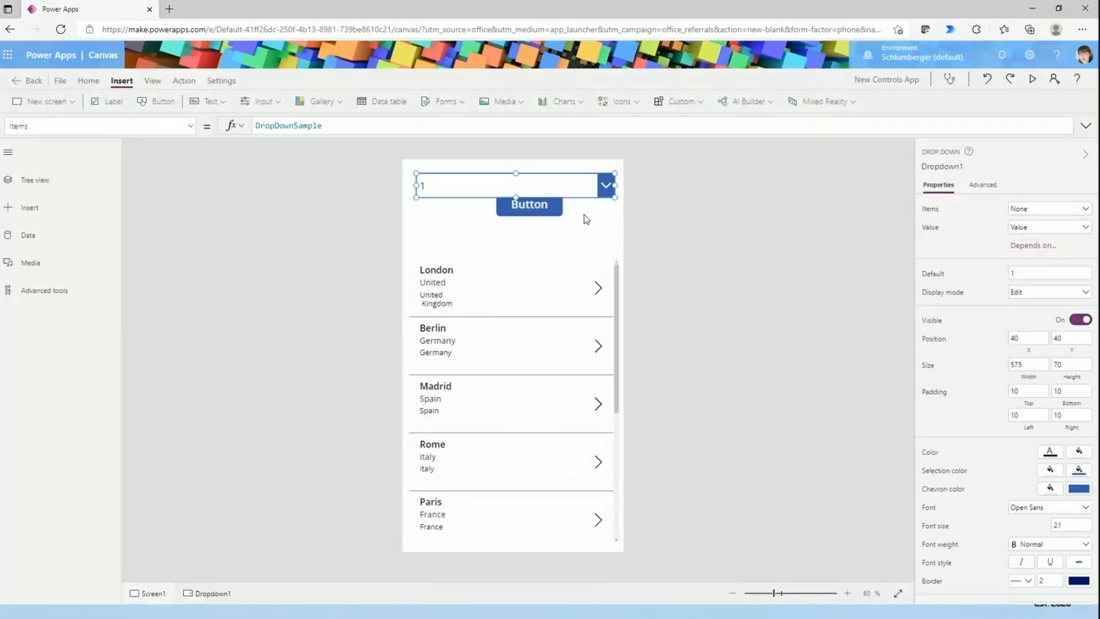
left_click_drag(611, 195, 433, 223)
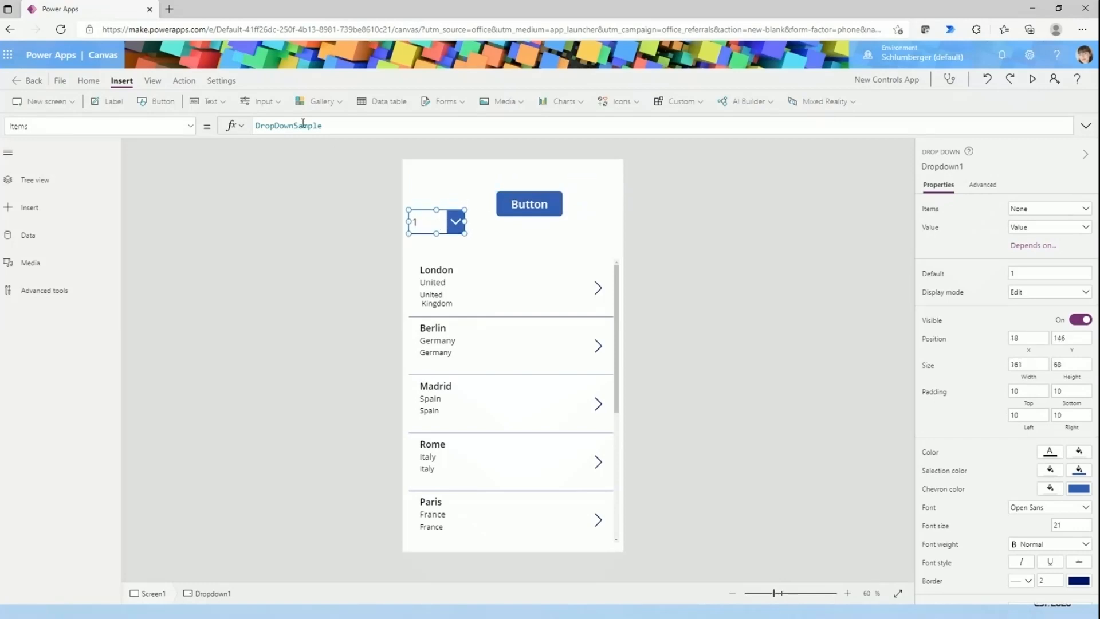
- Set the drop down's Items to the gallery's CityPopulations collection and enlarge the control to about 284 × 81
left_click(352, 126)
left_click_drag(360, 123, 232, 124)
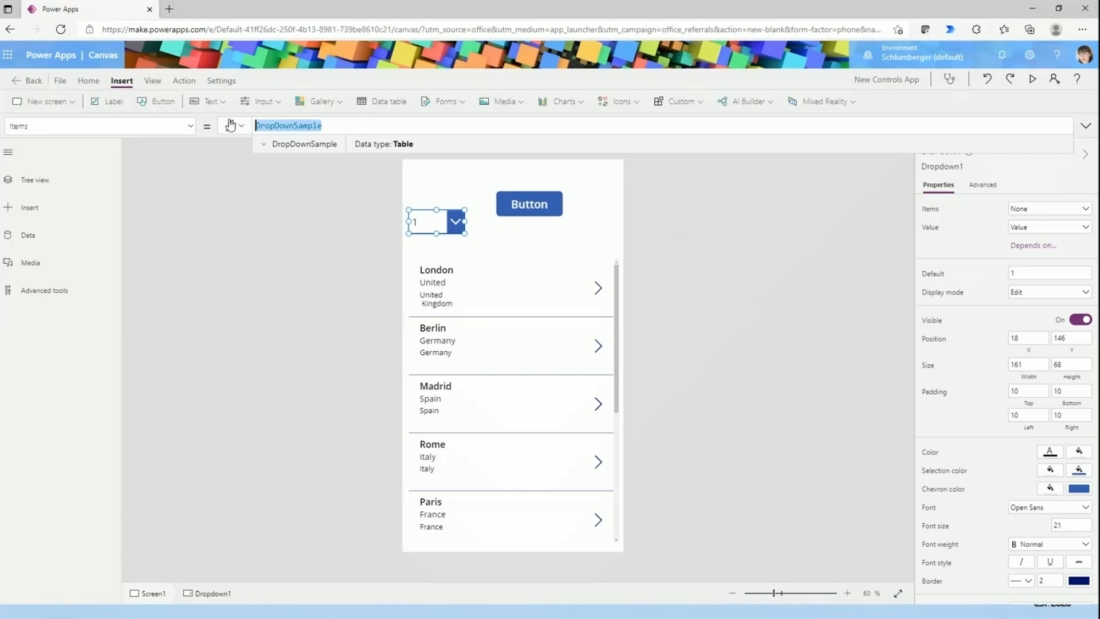
key("BackSpace")
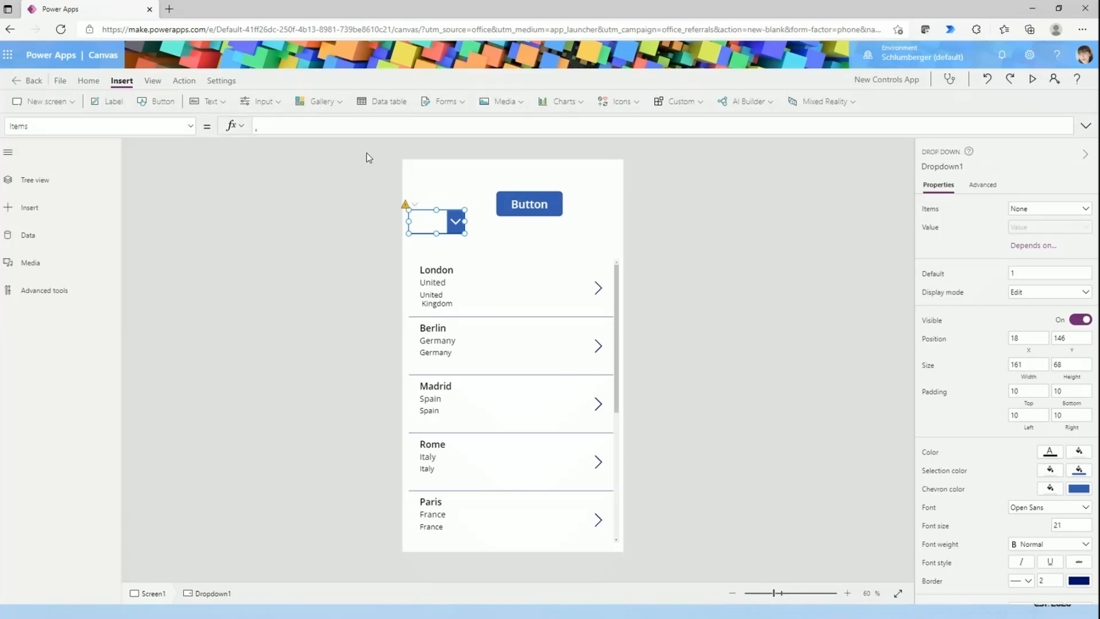
left_click(483, 338)
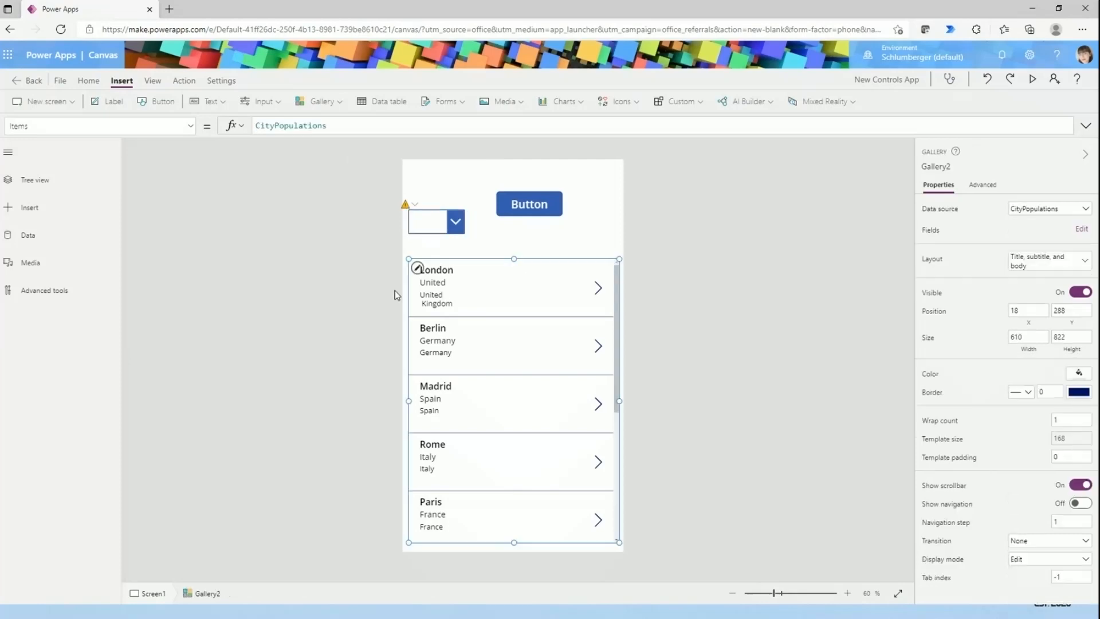
left_click(457, 228)
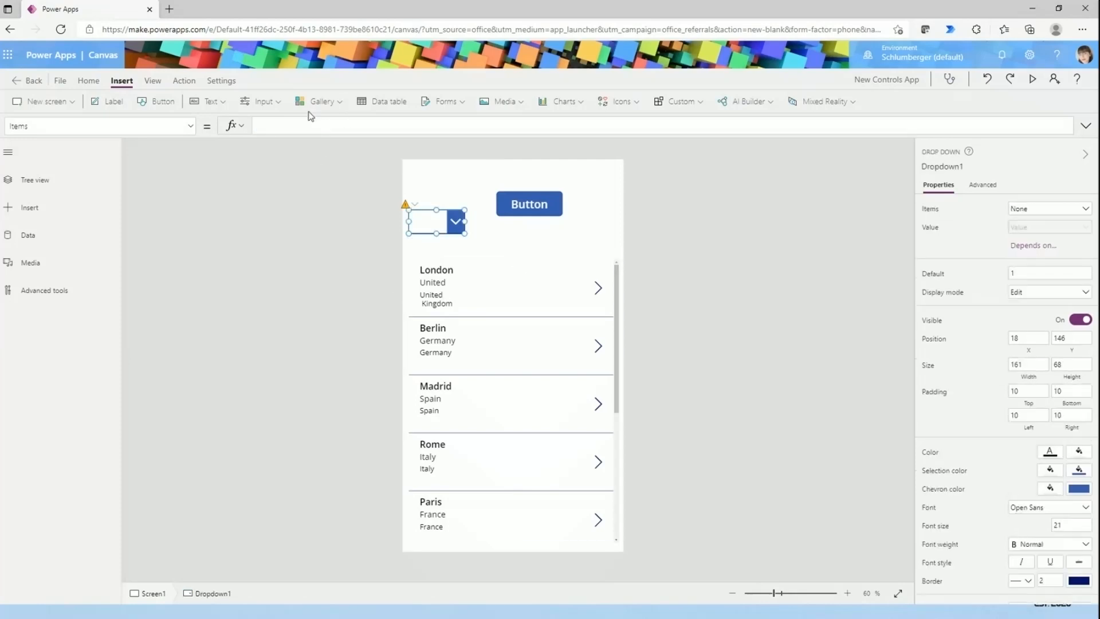
left_click(310, 124)
type("city")
left_click(303, 145)
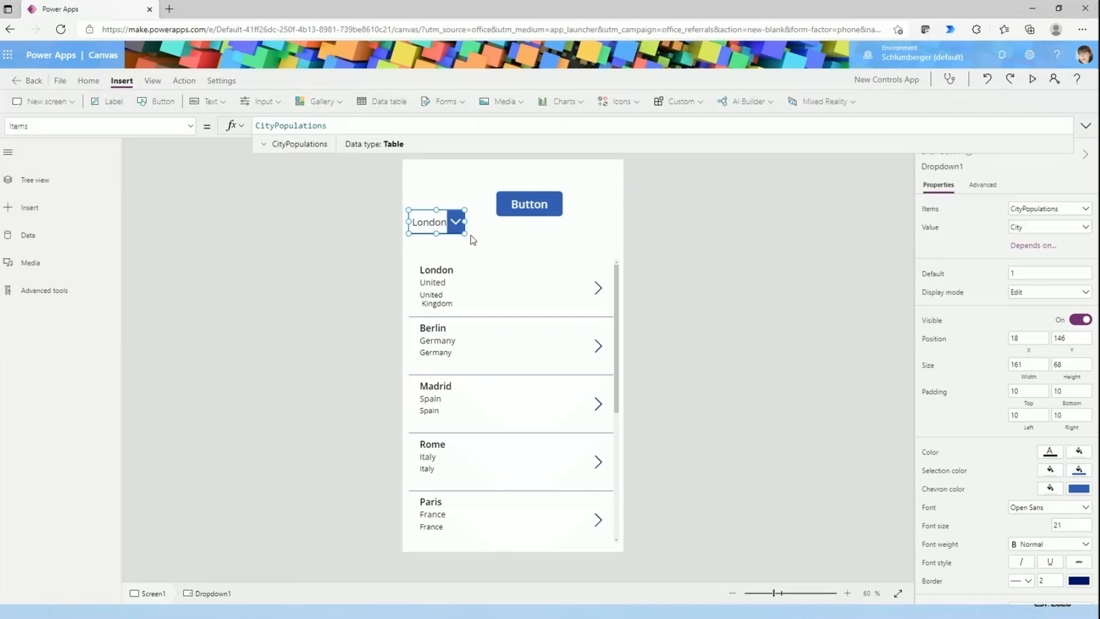
left_click_drag(465, 233, 507, 238)
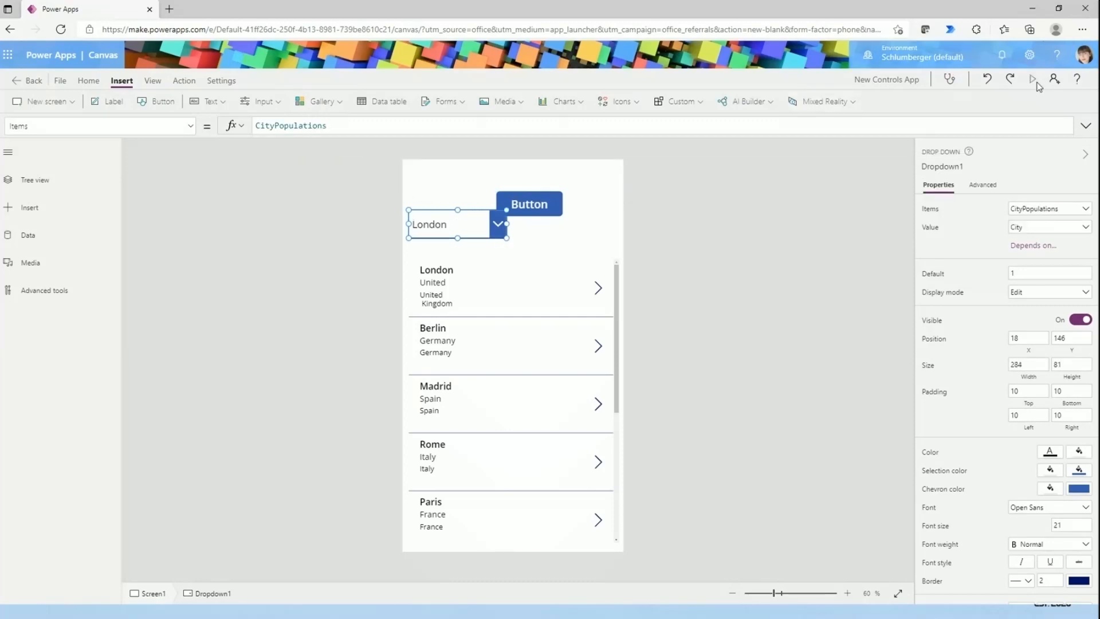
- Preview the app and test the drop down by choosing cities such as Madrid and Barcelona, and exit the preview
left_click(1032, 79)
left_click(464, 159)
left_click(435, 269)
left_click(473, 162)
left_click(473, 244)
left_click(470, 170)
scroll(466, 304, "down", 1)
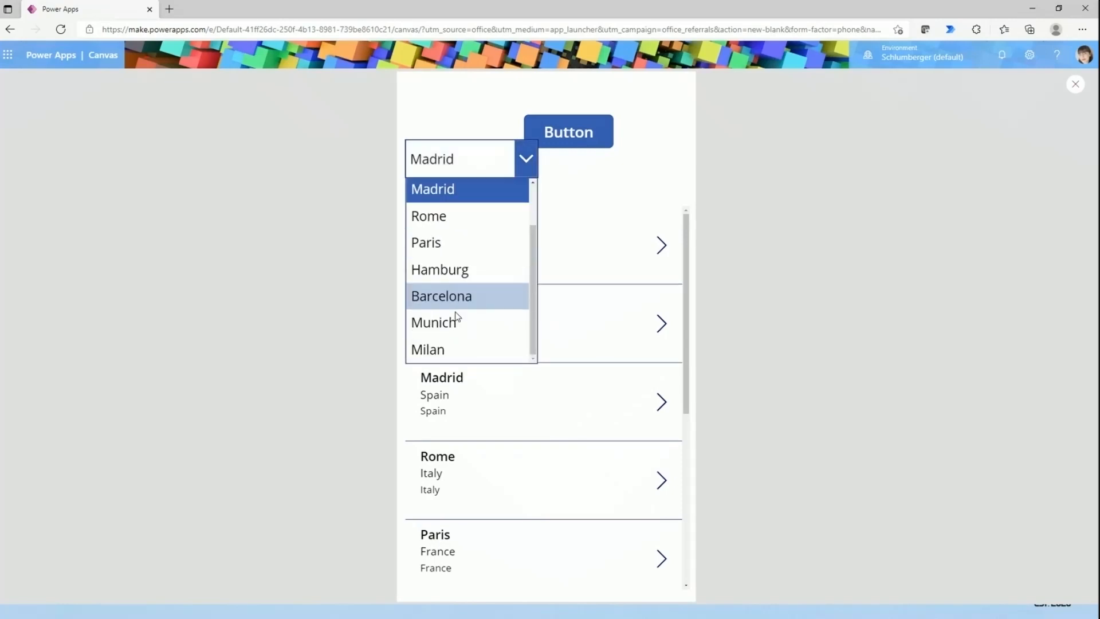
scroll(466, 331, "up", 1)
scroll(466, 273, "down", 1)
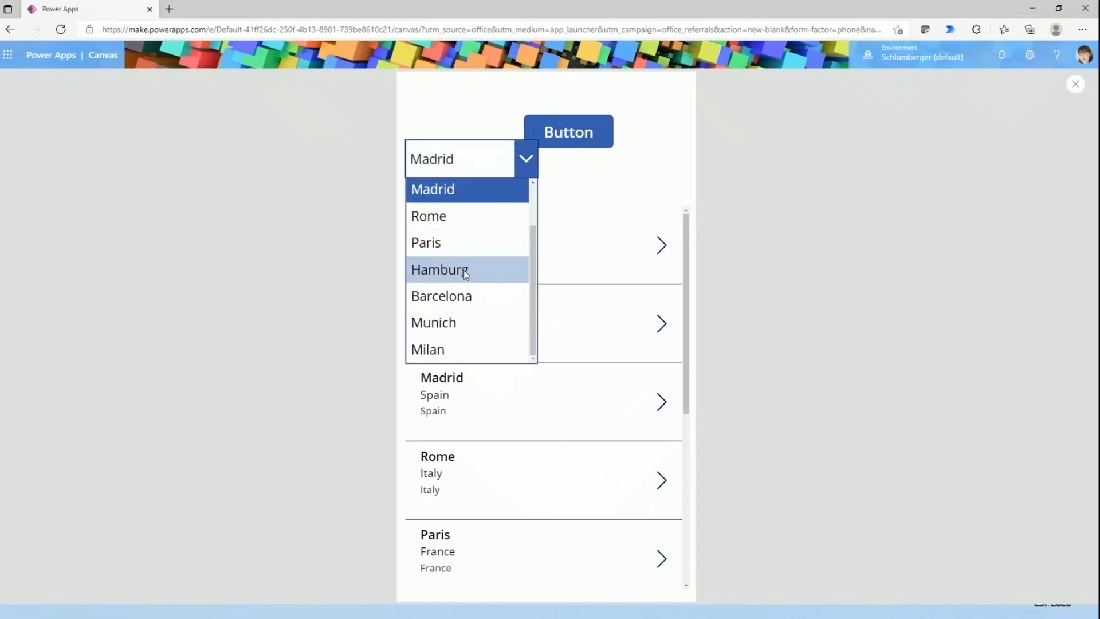
left_click(576, 193)
left_click(430, 164)
left_click(412, 299)
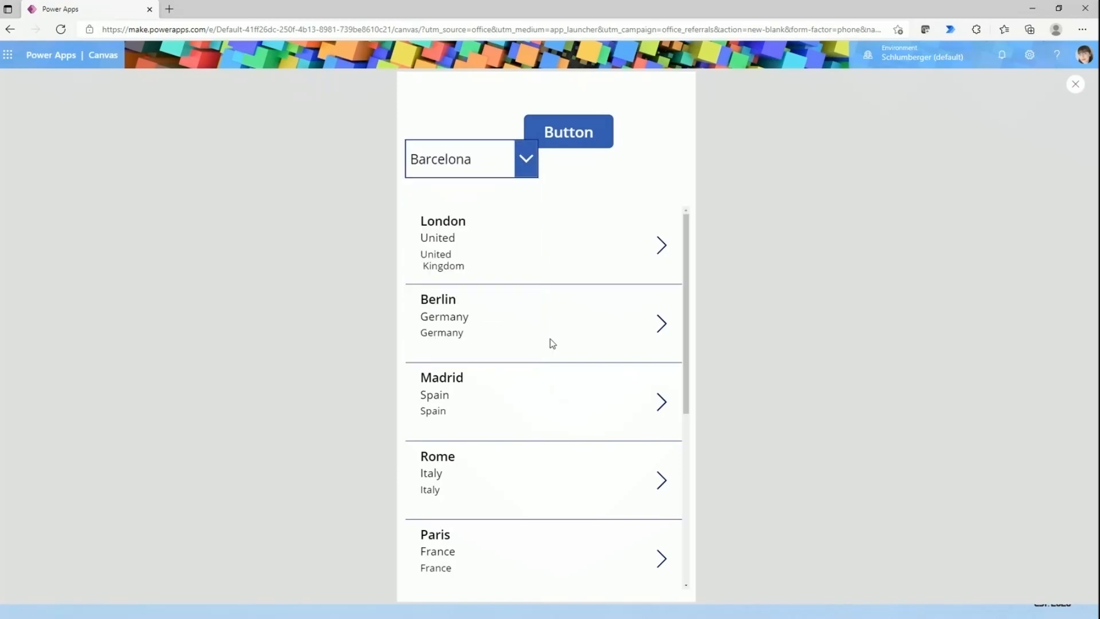
left_click(1075, 83)
- Resize the drop down to about 212 × 59 at about X 42, Y 138, and move the button farther up and to its right
left_click(461, 232)
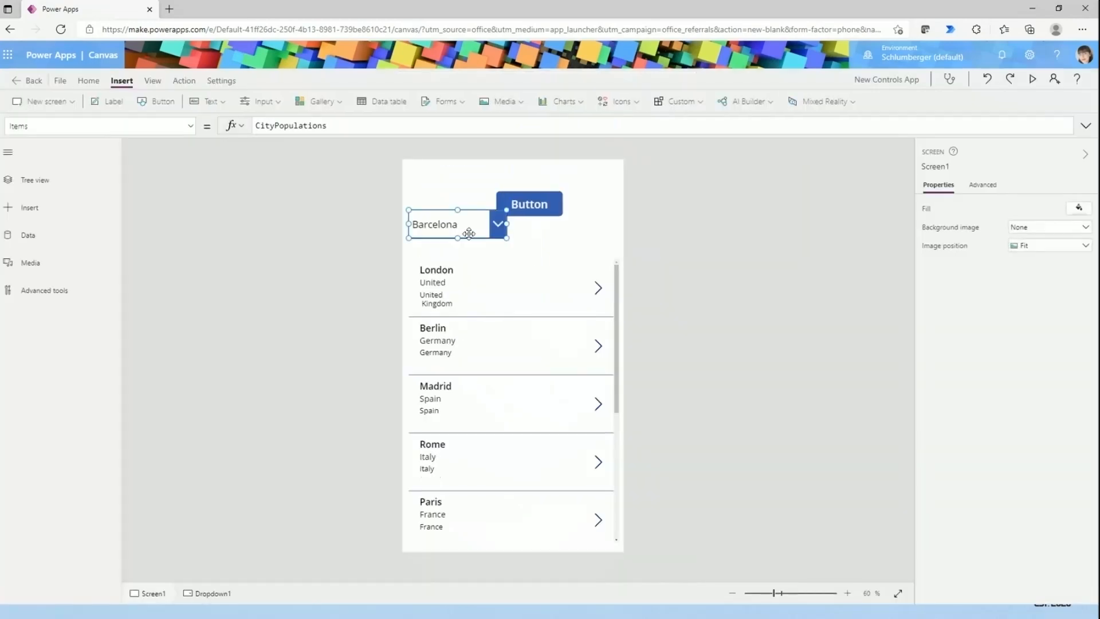
left_click_drag(463, 229, 470, 237)
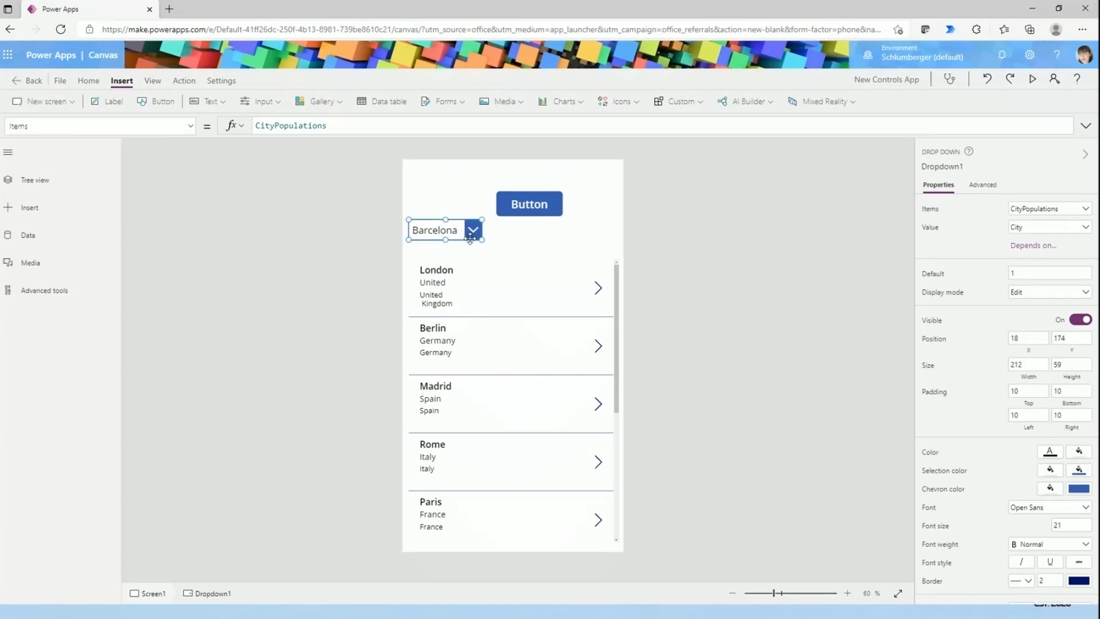
left_click(474, 313)
left_click(530, 378)
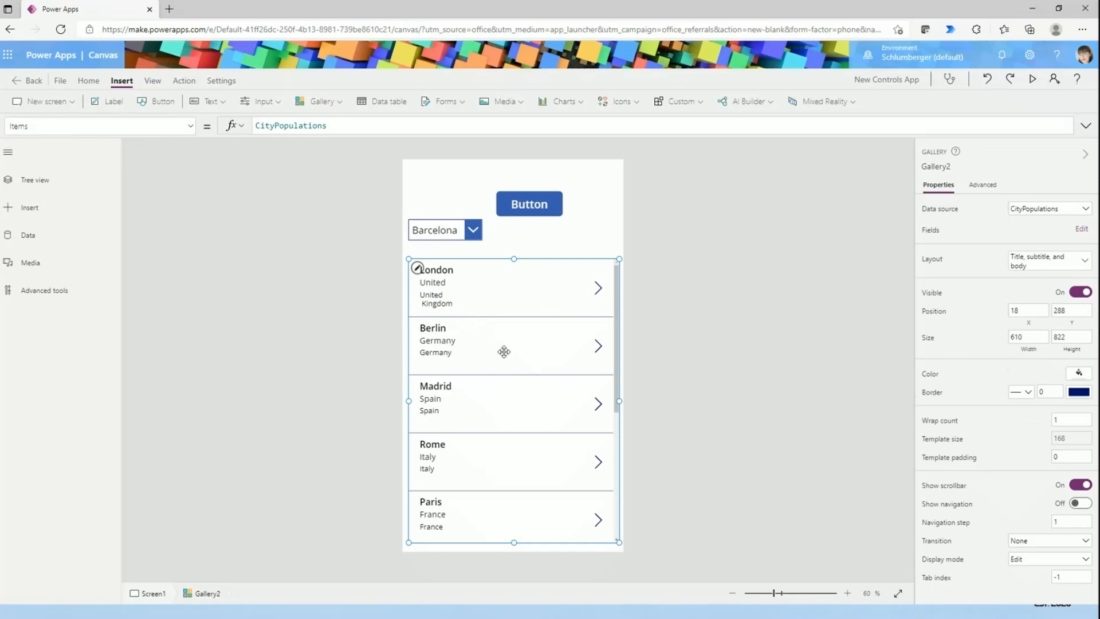
left_click(437, 232)
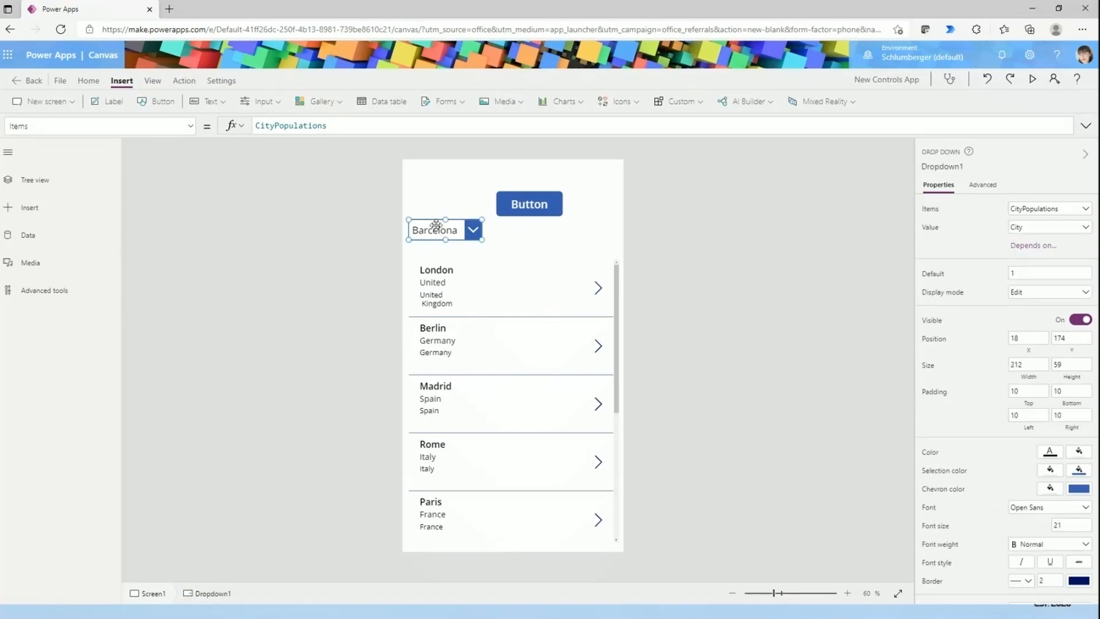
left_click_drag(447, 233, 455, 214)
left_click_drag(547, 206, 579, 190)
left_click_drag(441, 211, 435, 216)
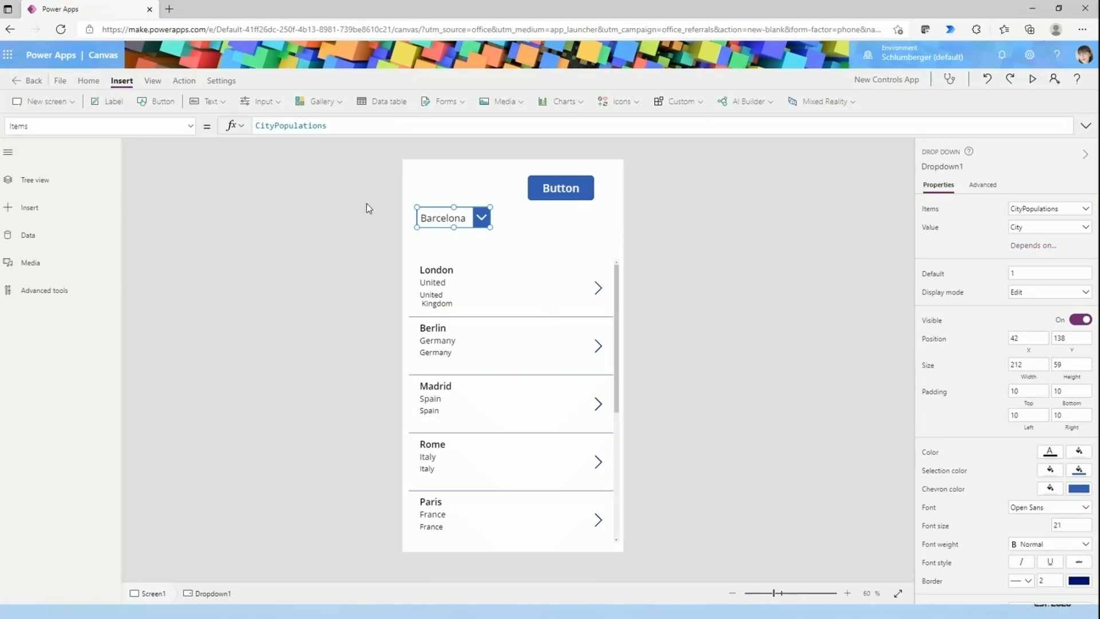
- Insert a combo box with the CityPopulations collection as its data source
left_click(265, 103)
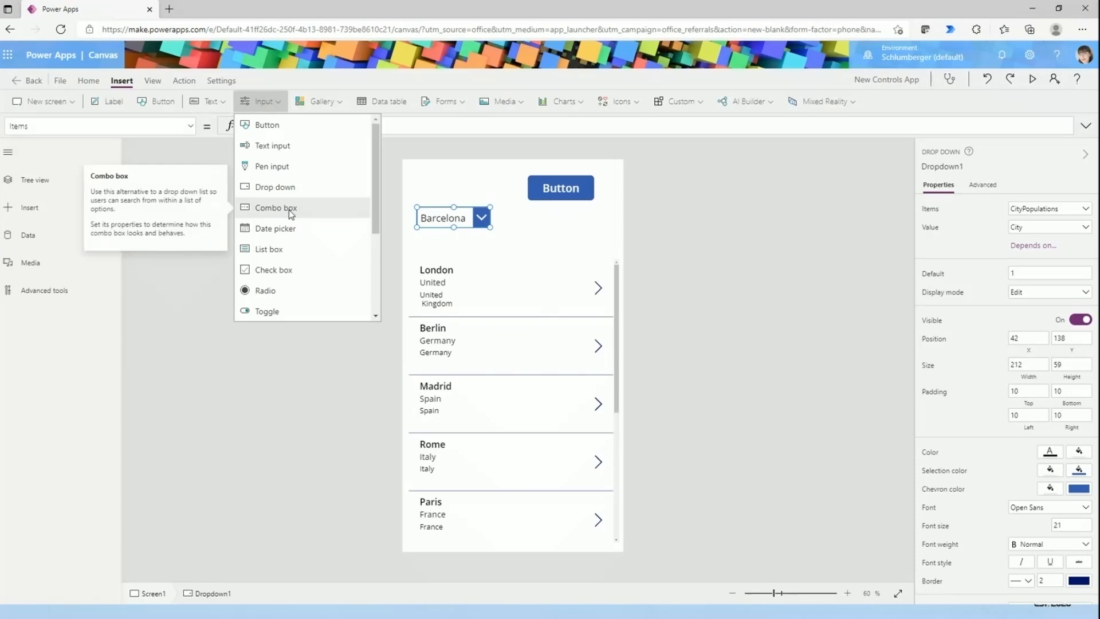
left_click(311, 227)
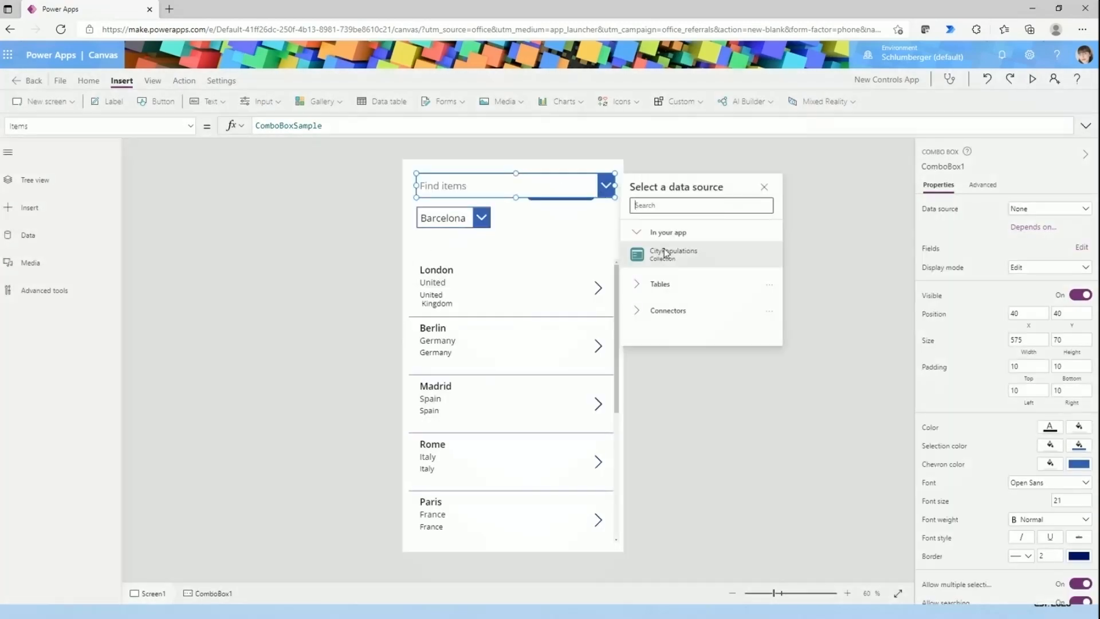
left_click(664, 252)
- Resize the combo box to about 214 × 61 at about X 293, Y 138, and move the button above the gap between both boxes
left_click_drag(609, 198, 536, 216)
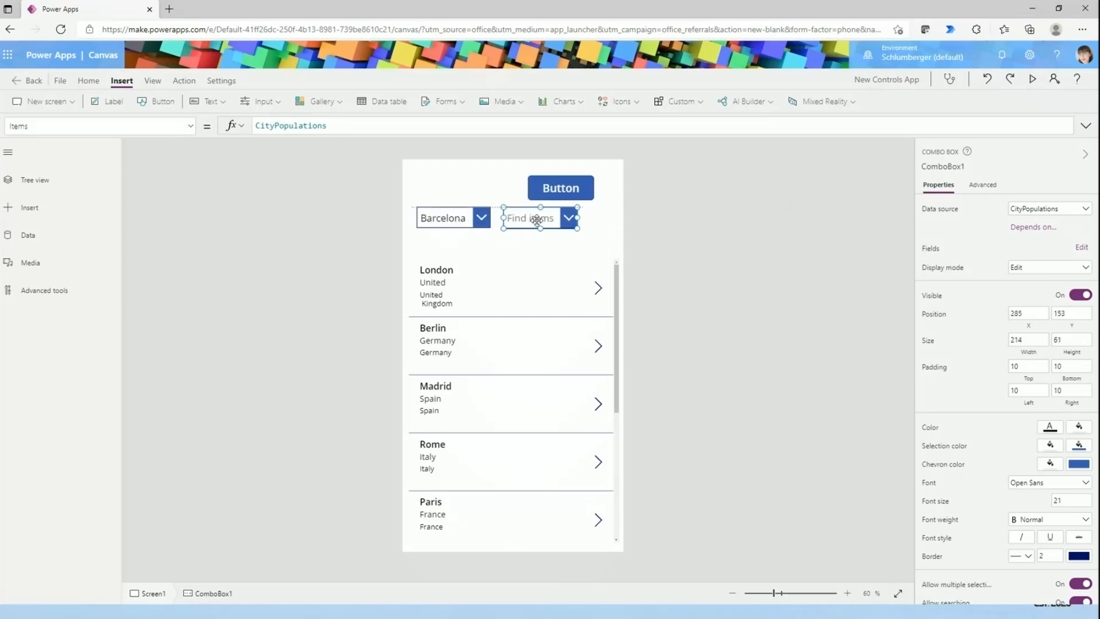
left_click(558, 188)
- Preview the app and choose London, Madrid and Rome in turn in the drop down
left_click(1032, 79)
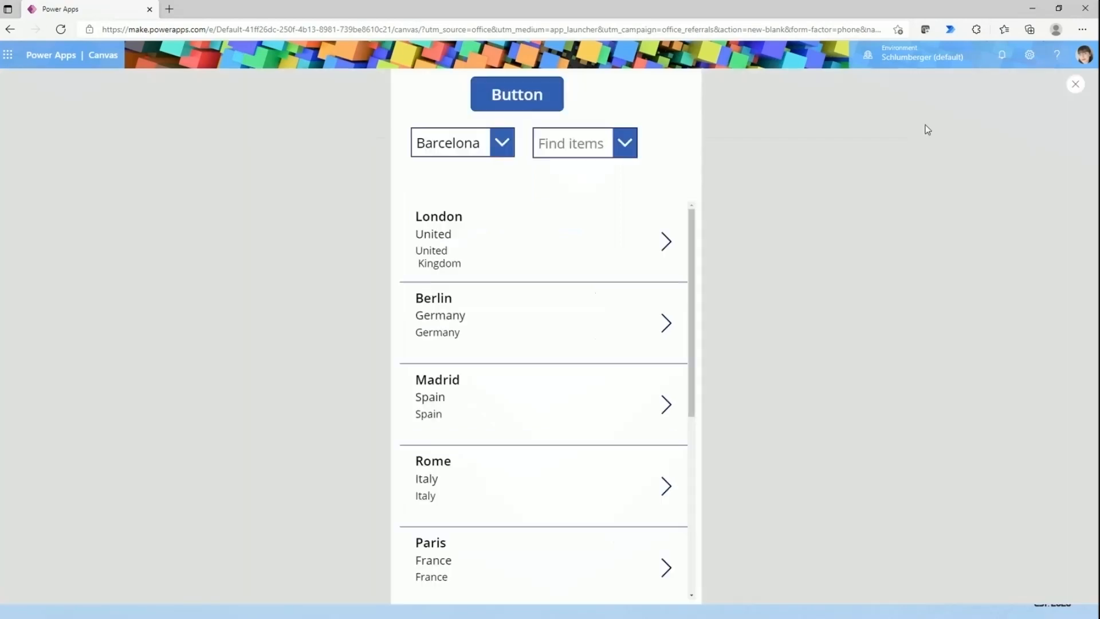
left_click(504, 151)
scroll(448, 266, "up", 1)
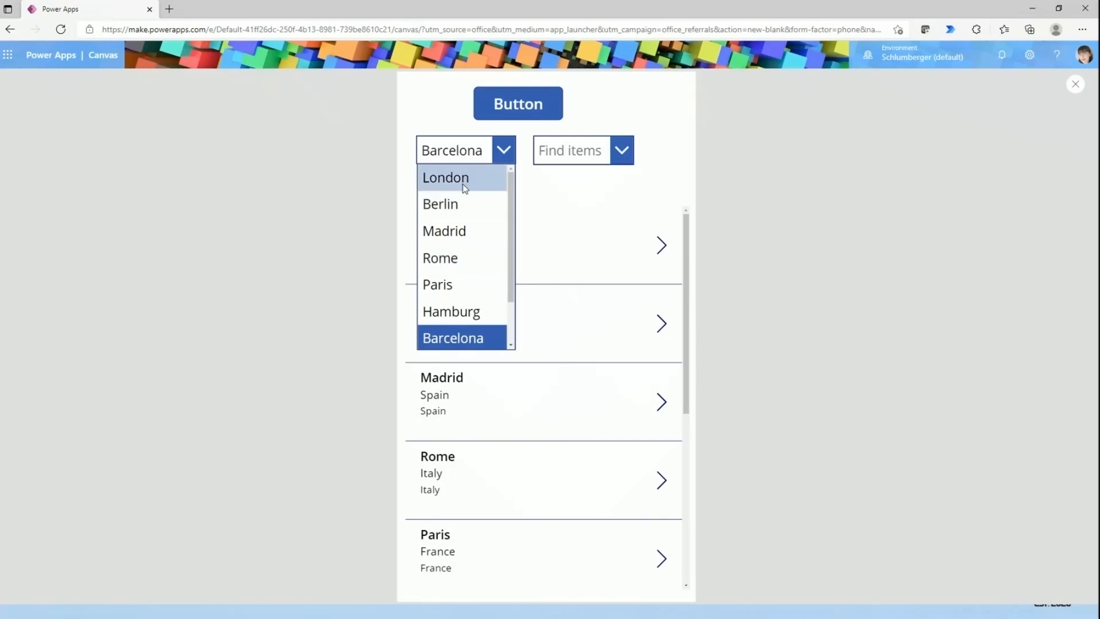
left_click(453, 177)
left_click(452, 150)
left_click(452, 232)
left_click(458, 152)
left_click(447, 258)
left_click(467, 160)
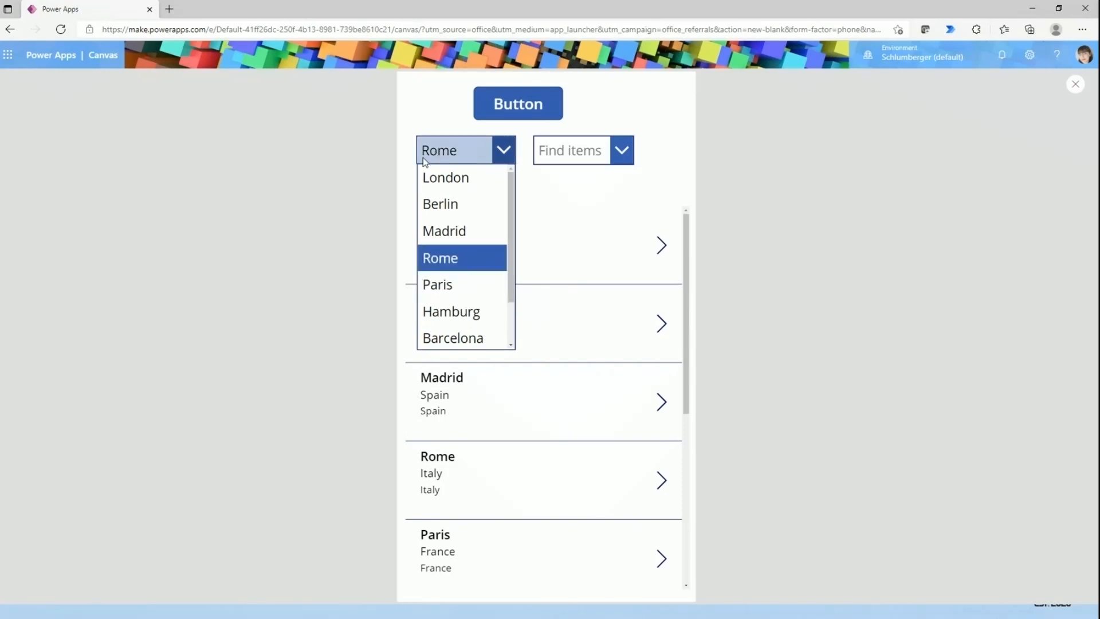
- Search the combo box for "Be", clear the search, and exit the preview
left_click(548, 163)
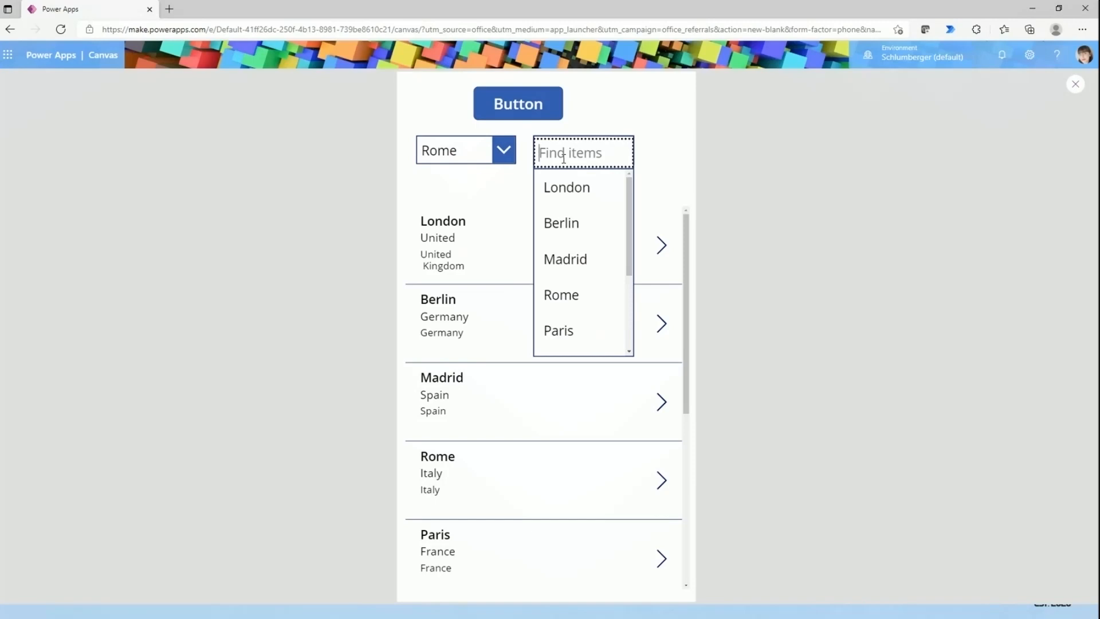
type("Be")
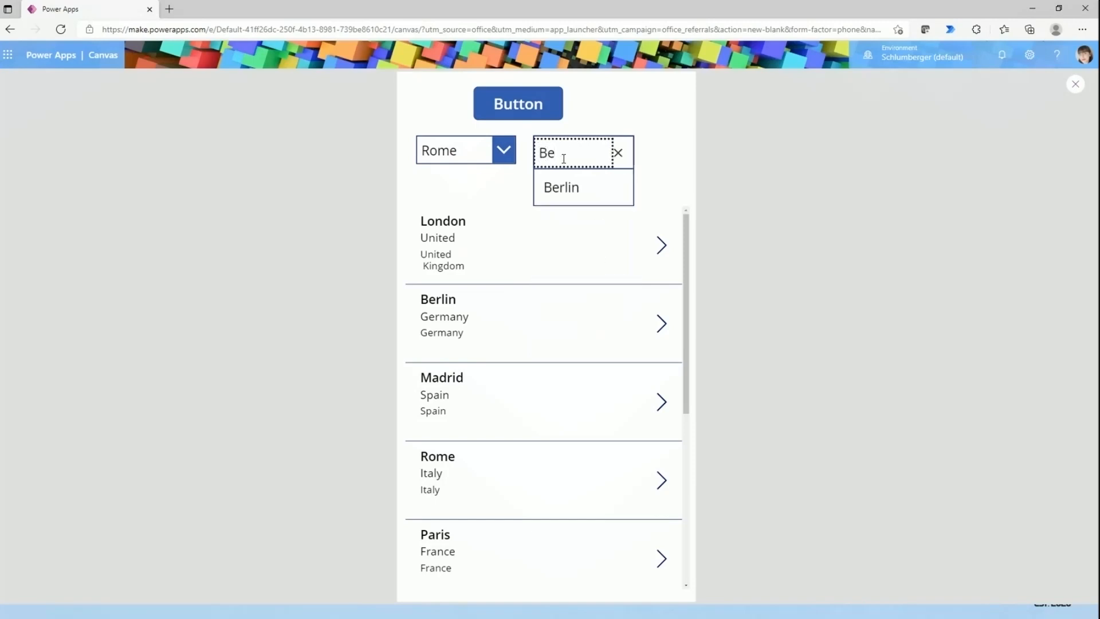
left_click(618, 153)
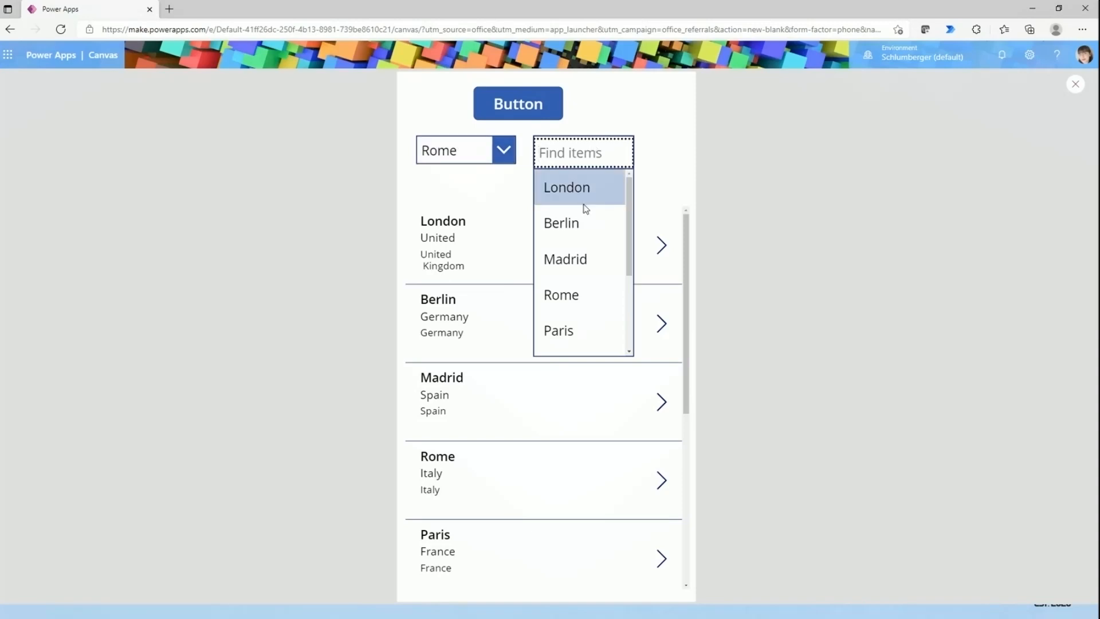
left_click(740, 177)
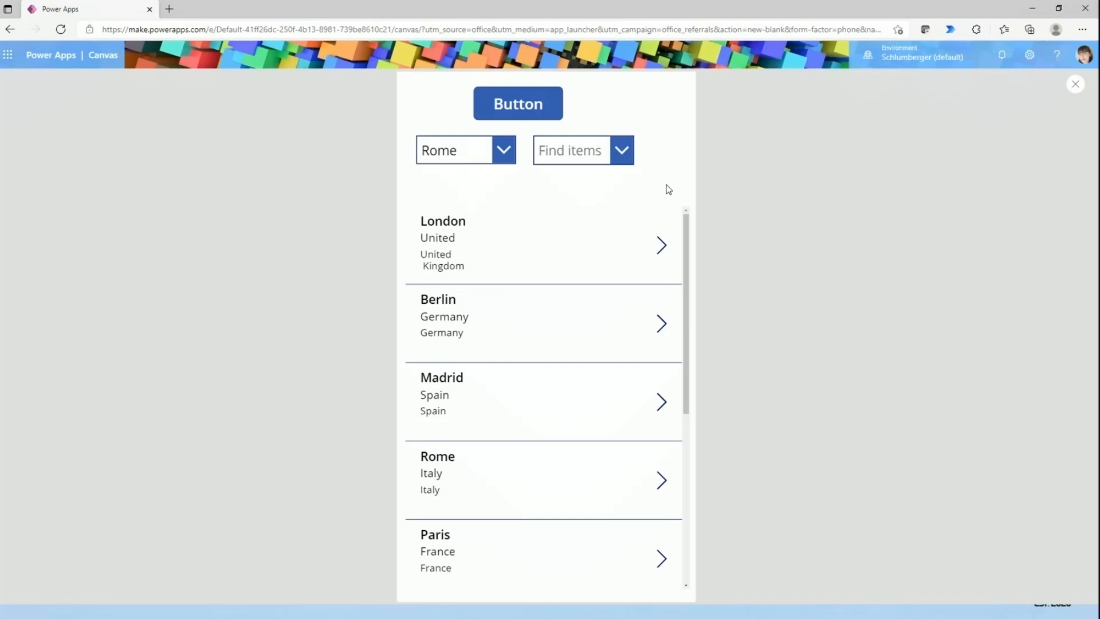
left_click(1075, 84)
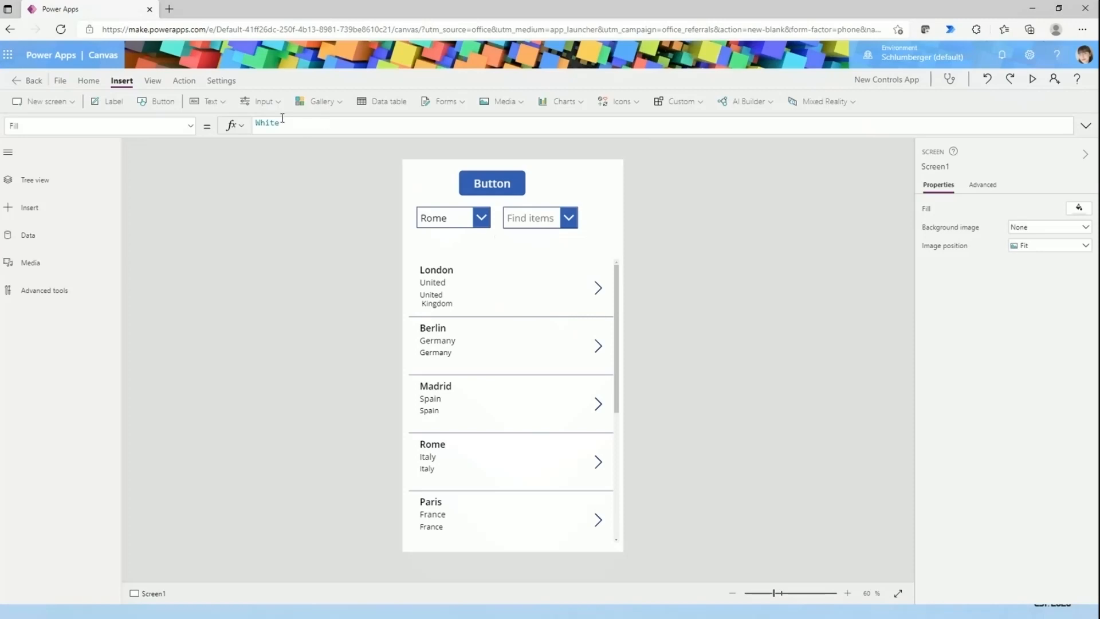
- Insert a list box and shorten the gallery by lowering its top edge to just above the screen's lower quarter
left_click(261, 102)
scroll(260, 236, "down", 1)
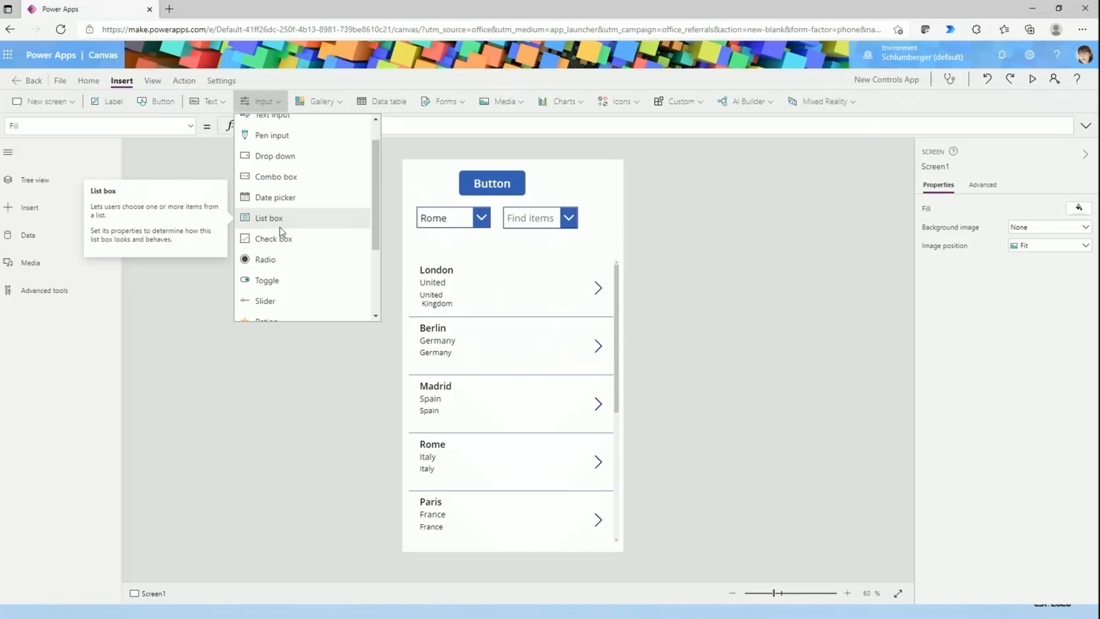
left_click(276, 225)
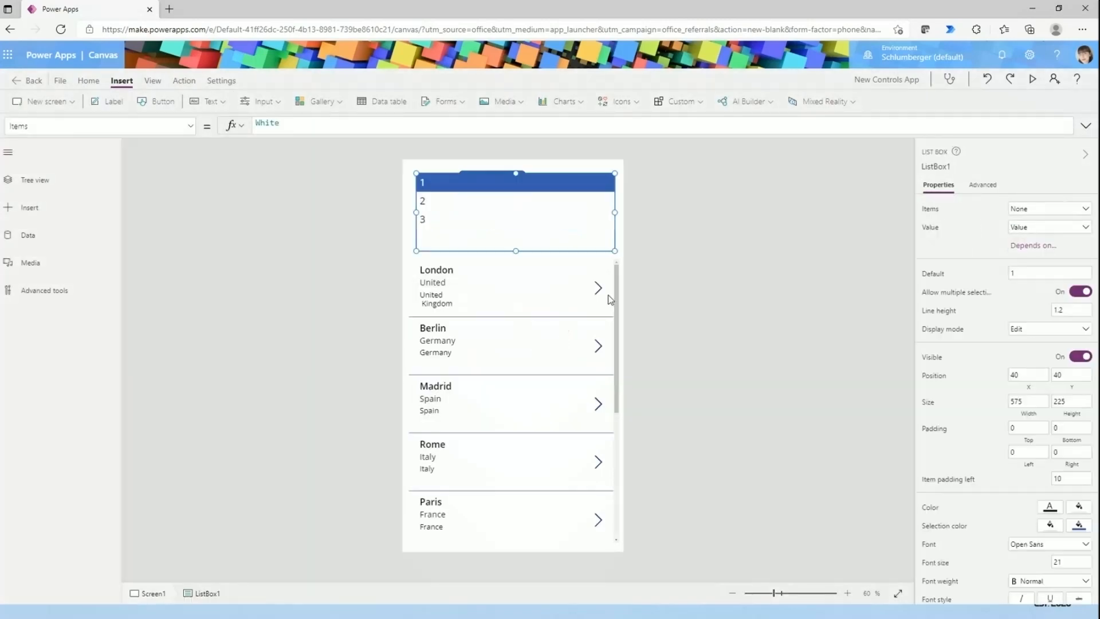
left_click(616, 291)
left_click_drag(617, 257, 631, 431)
- Move the list box to about X 42, Y 291, and resize it to about 520 × 181
left_click(540, 171)
left_click_drag(538, 186, 536, 274)
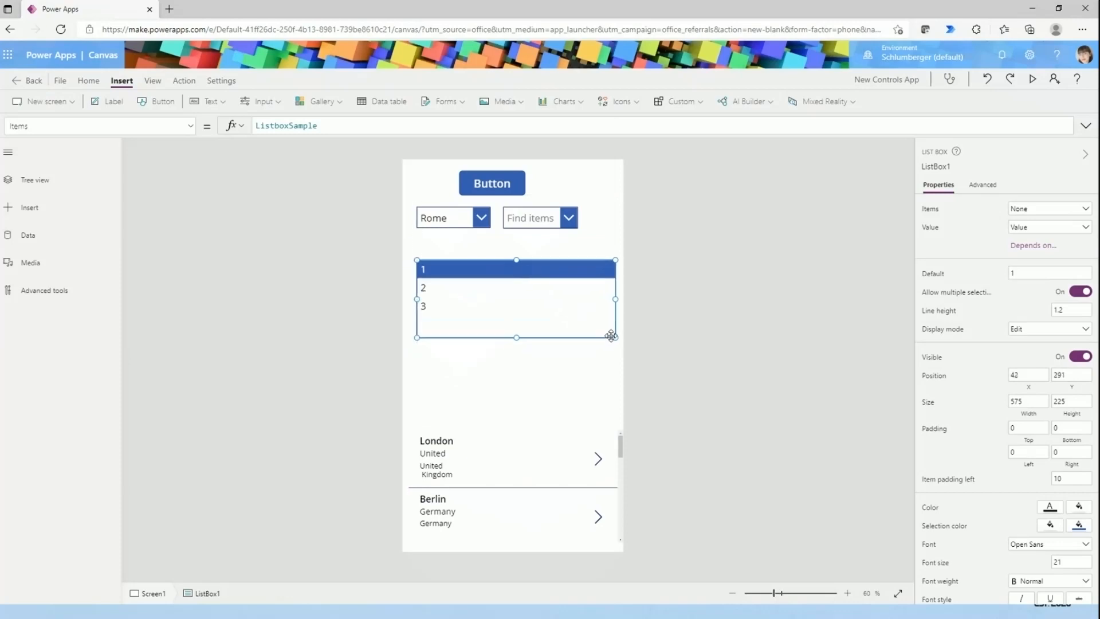
left_click_drag(613, 337, 596, 323)
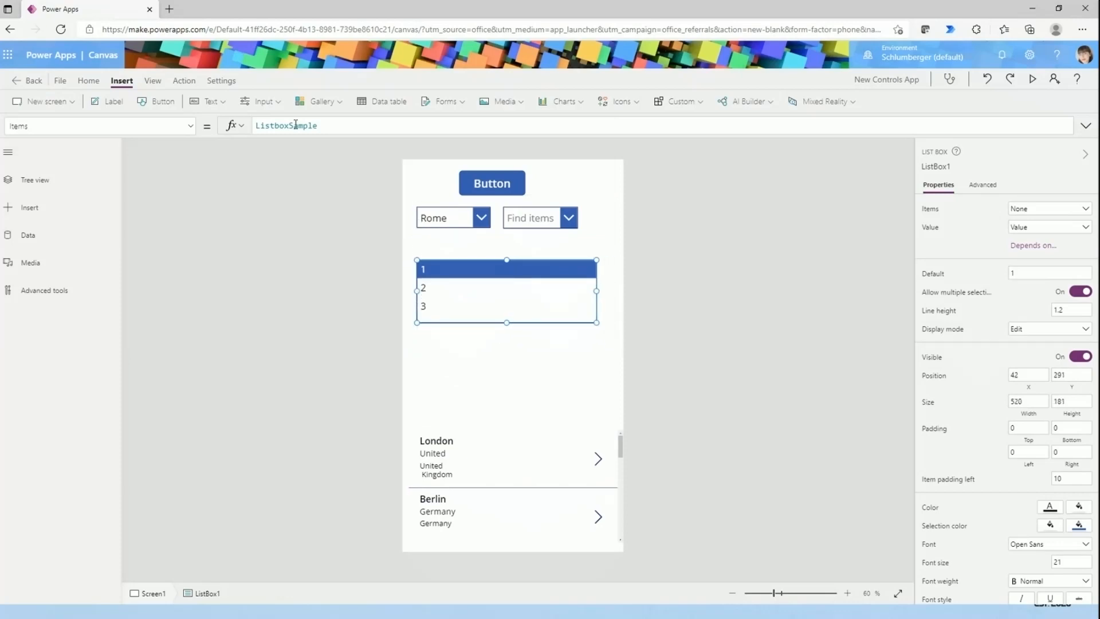
- Set the list box's Items formula to the CityPopulations collection
left_click(320, 123)
key("ctrl+a")
type("ci")
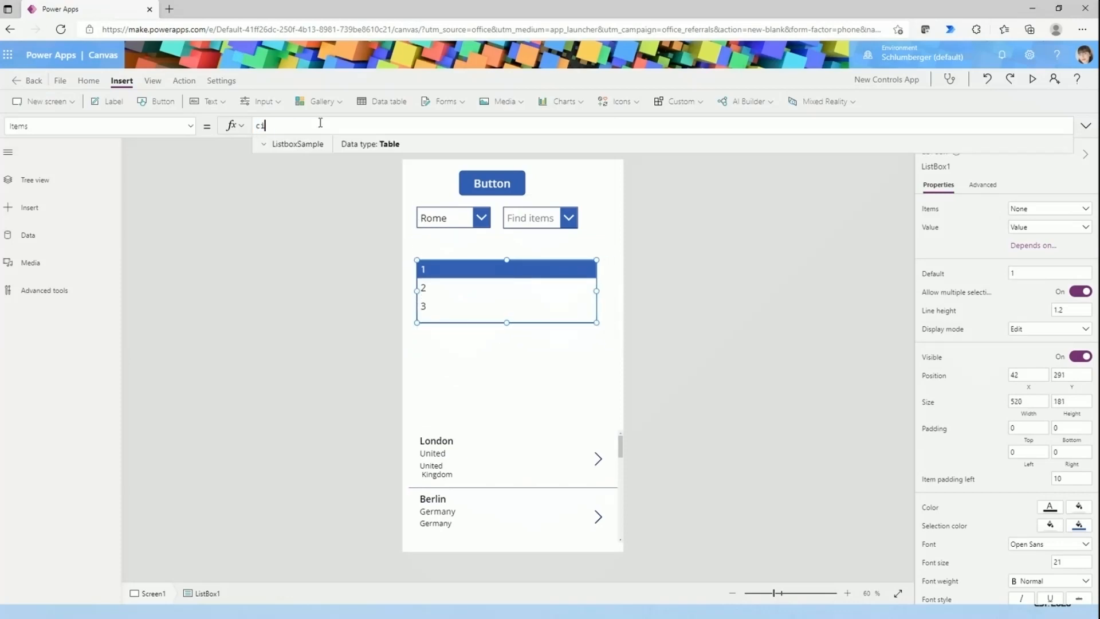
left_click(309, 150)
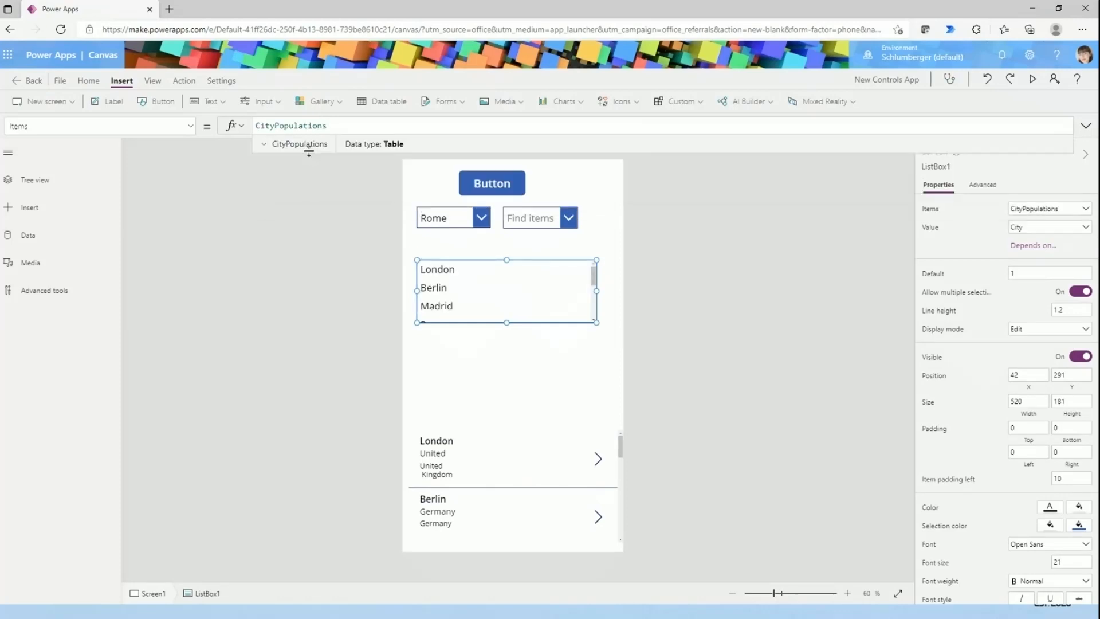
- Preview the app and test multiple selection in the list box with Berlin, Madrid and London
left_click(1033, 80)
left_click(530, 238)
left_click(518, 267)
left_click(527, 223)
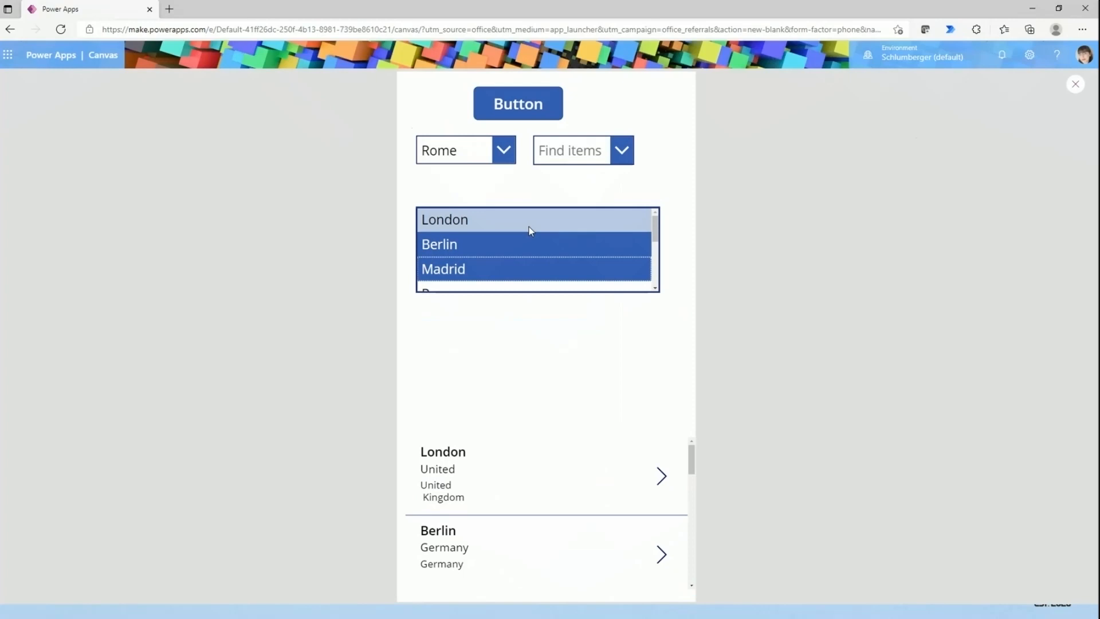
- Extend the multiple selection in the previewed list box with Rome, Paris and Hamburg, reselect Madrid, and close the preview
left_click_drag(654, 235, 654, 248)
left_click(555, 274)
scroll(541, 252, "down", 1)
left_click(533, 260)
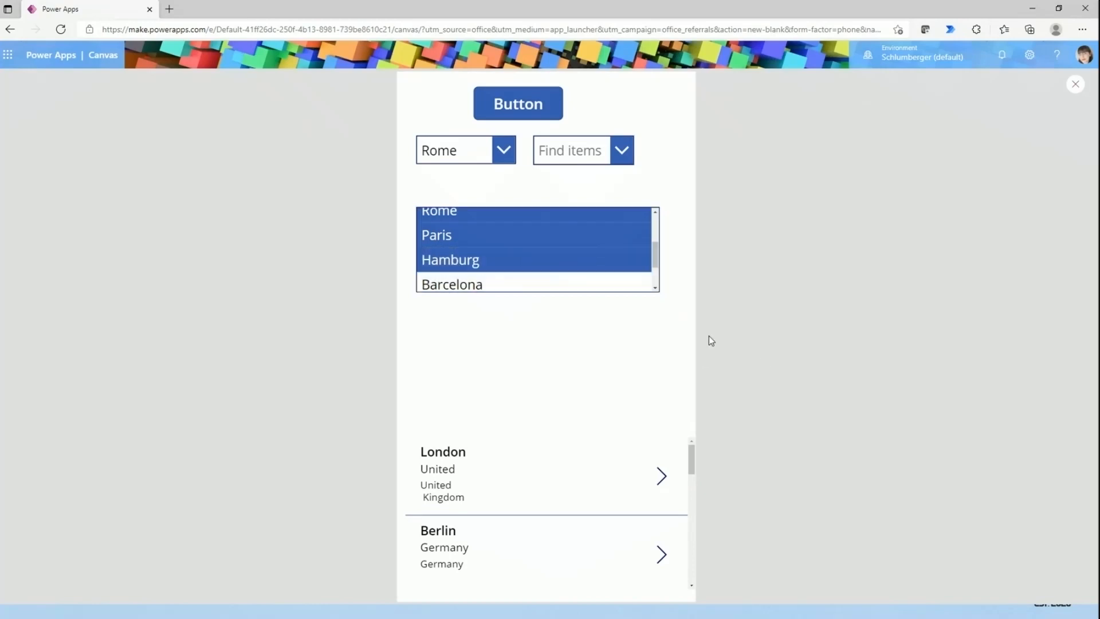
scroll(515, 270, "up", 3)
left_click(519, 264)
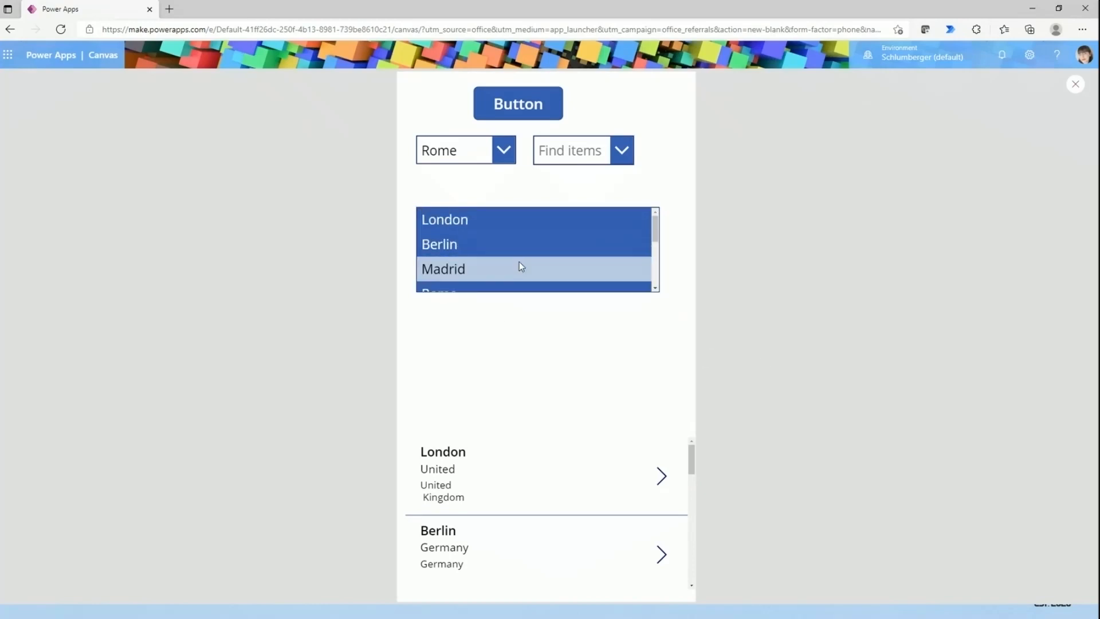
scroll(520, 266, "down", 5)
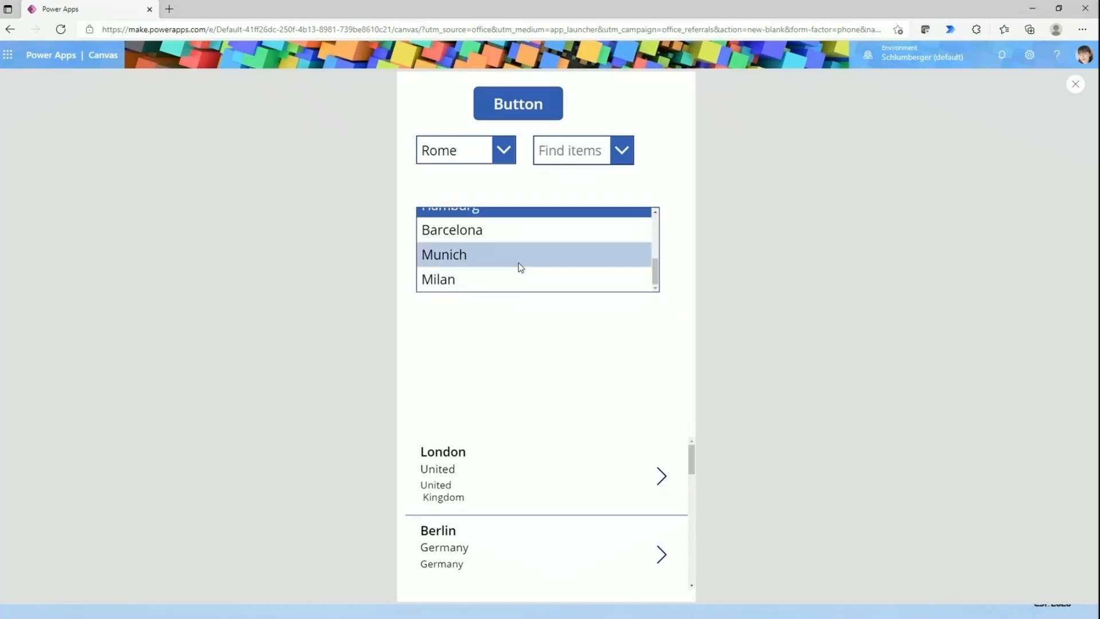
scroll(519, 266, "up", 5)
left_click(518, 263)
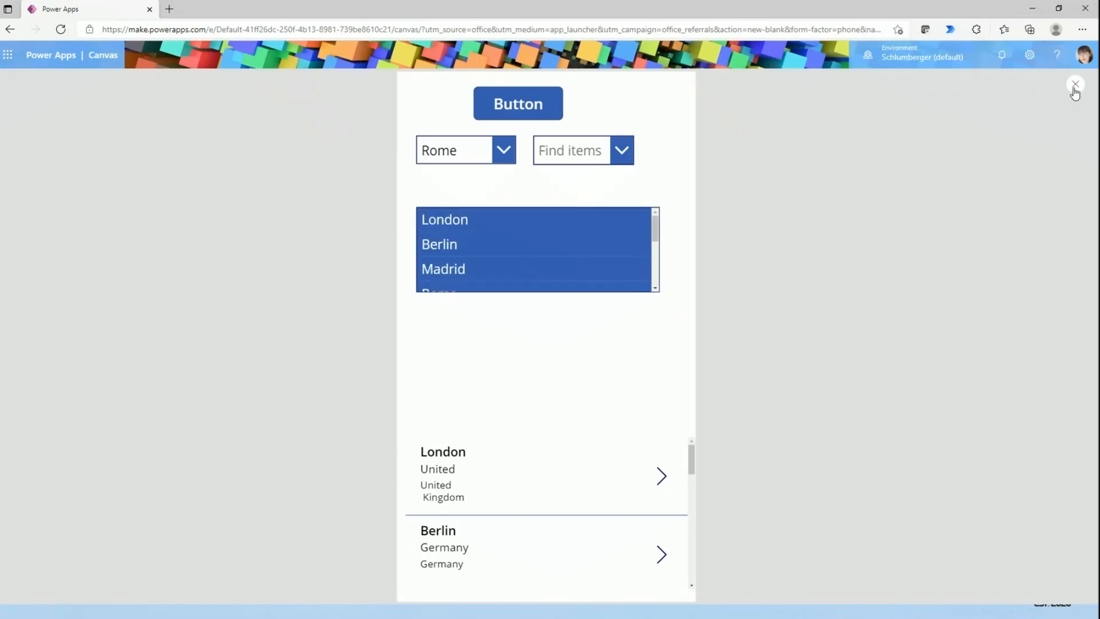
left_click(1075, 85)
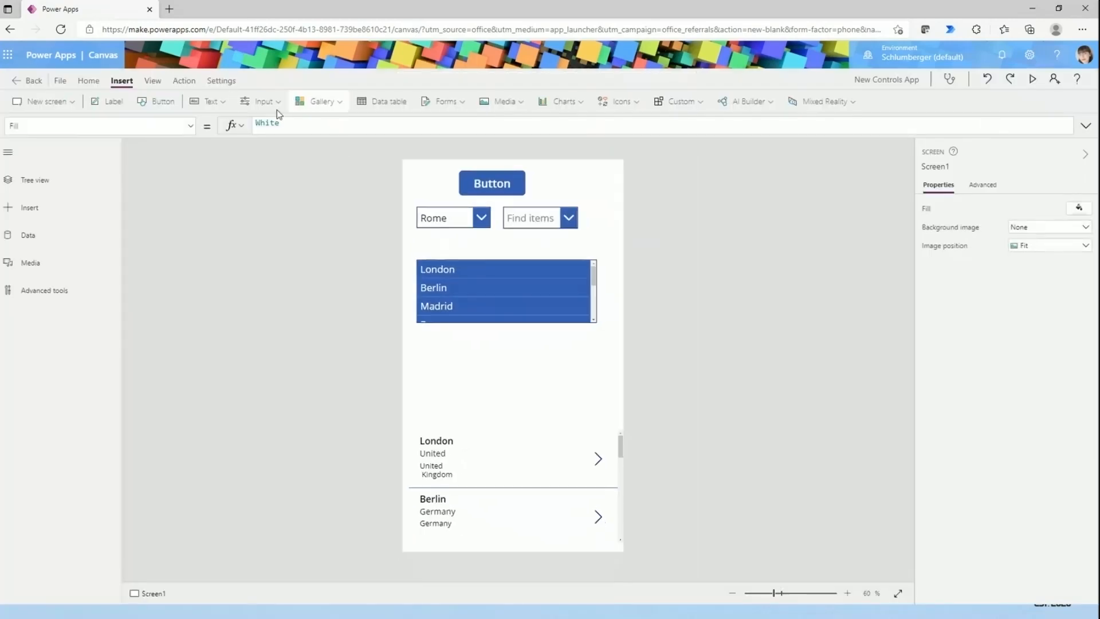
- Insert a check box and move it below the list box to about X 42, Y 515
left_click(260, 102)
scroll(274, 246, "down", 2)
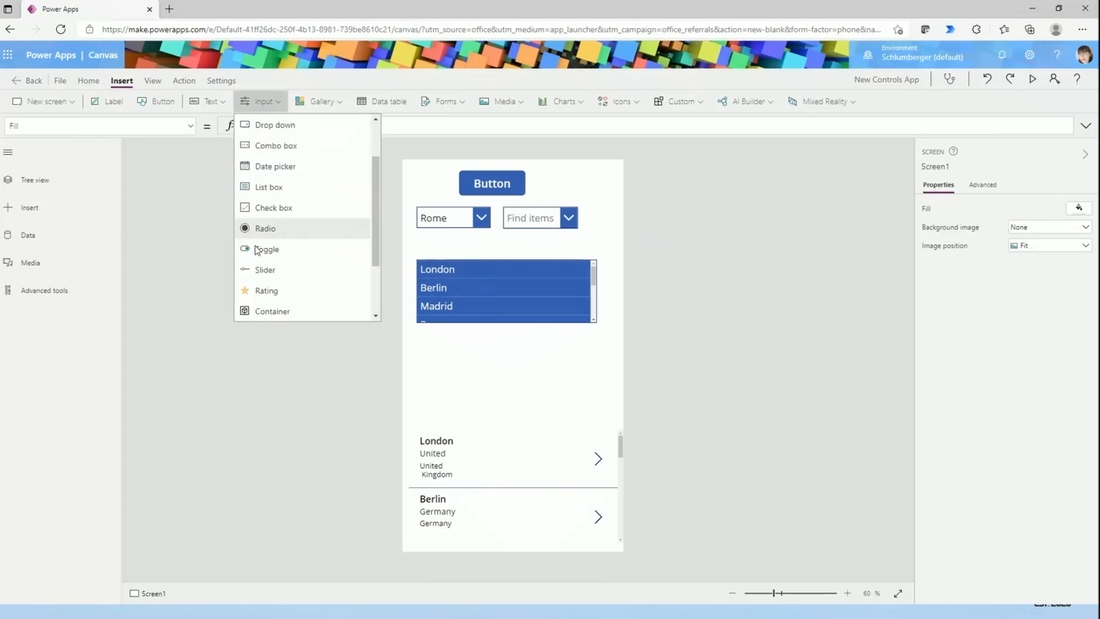
left_click(280, 212)
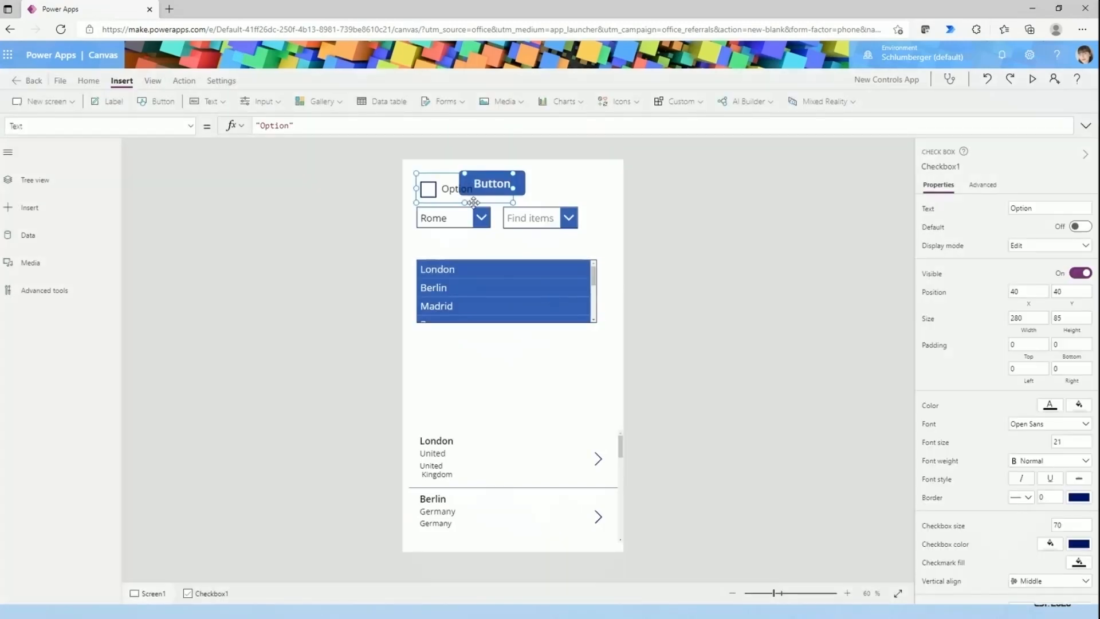
left_click_drag(468, 200, 466, 358)
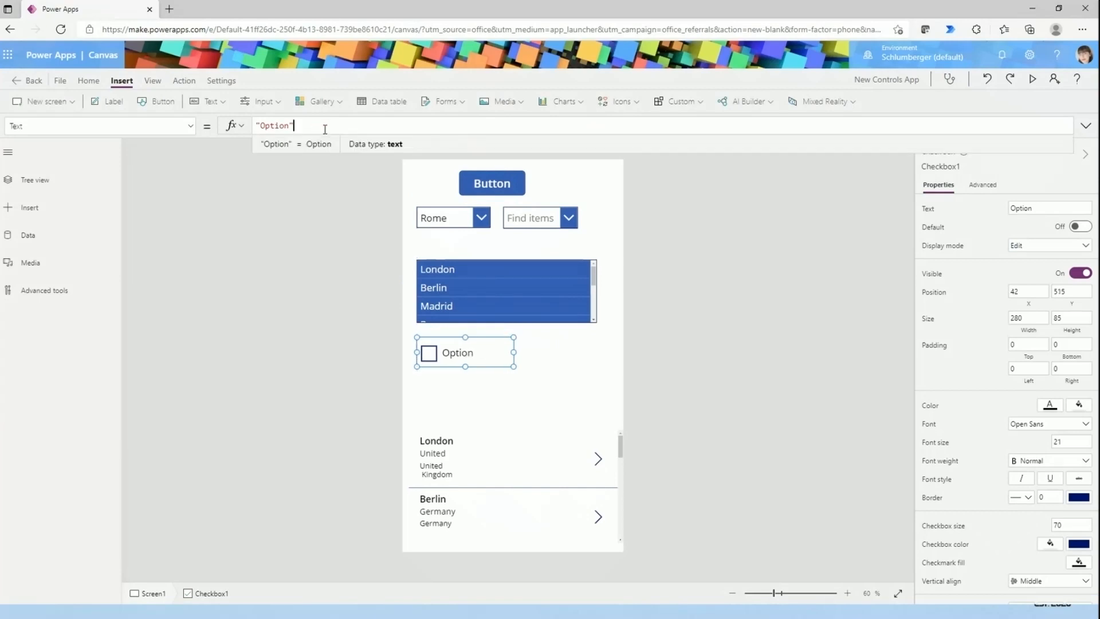
- Try to set the check box's Text formula to the CityPopulations collection
type("ci")
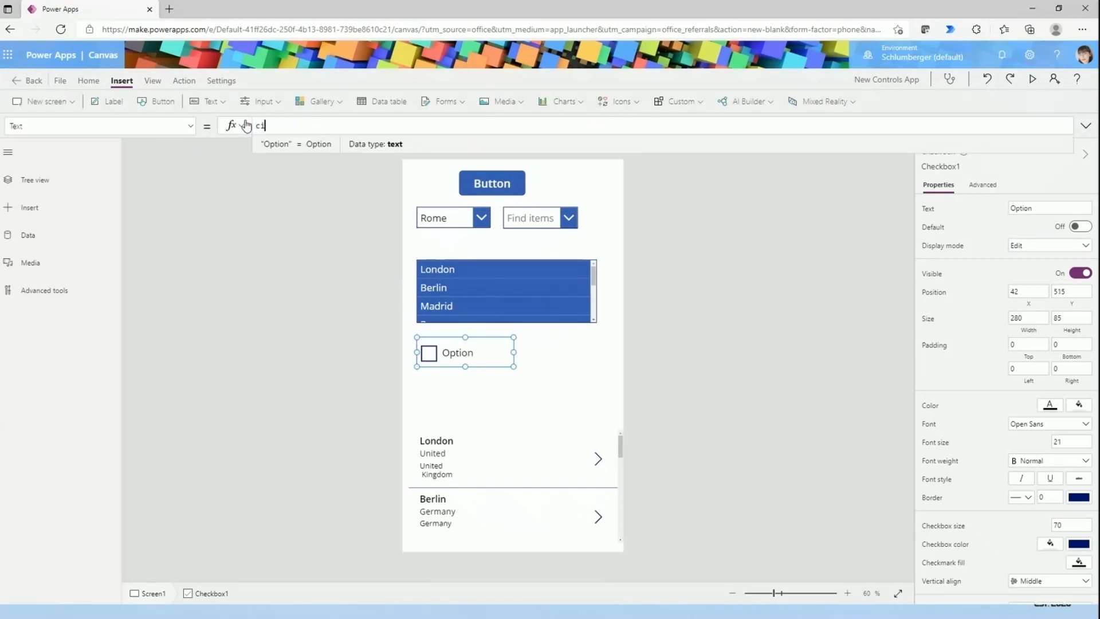
type("ty")
left_click(284, 148)
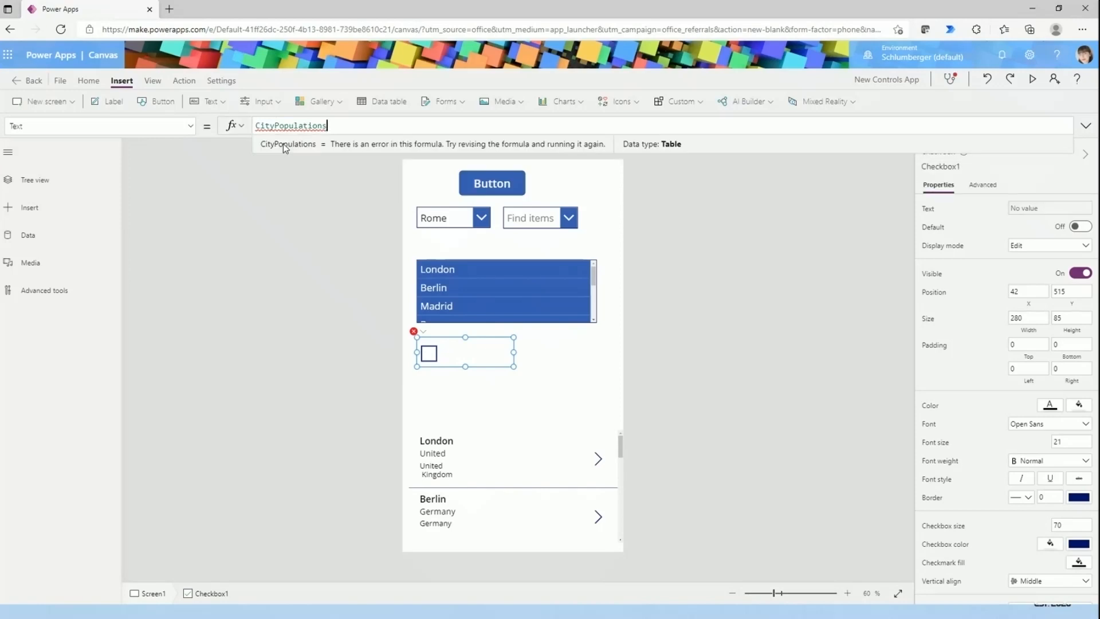
left_click(626, 259)
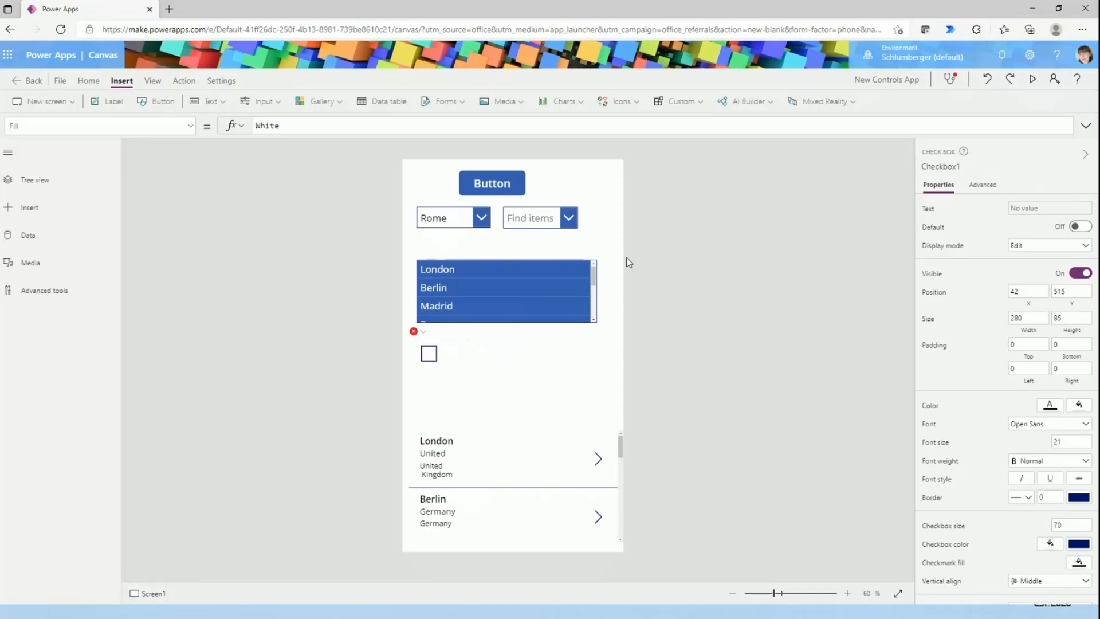
- Set the check box's Text formula to "May" and resize the control to about 225 × 118
left_click(423, 354)
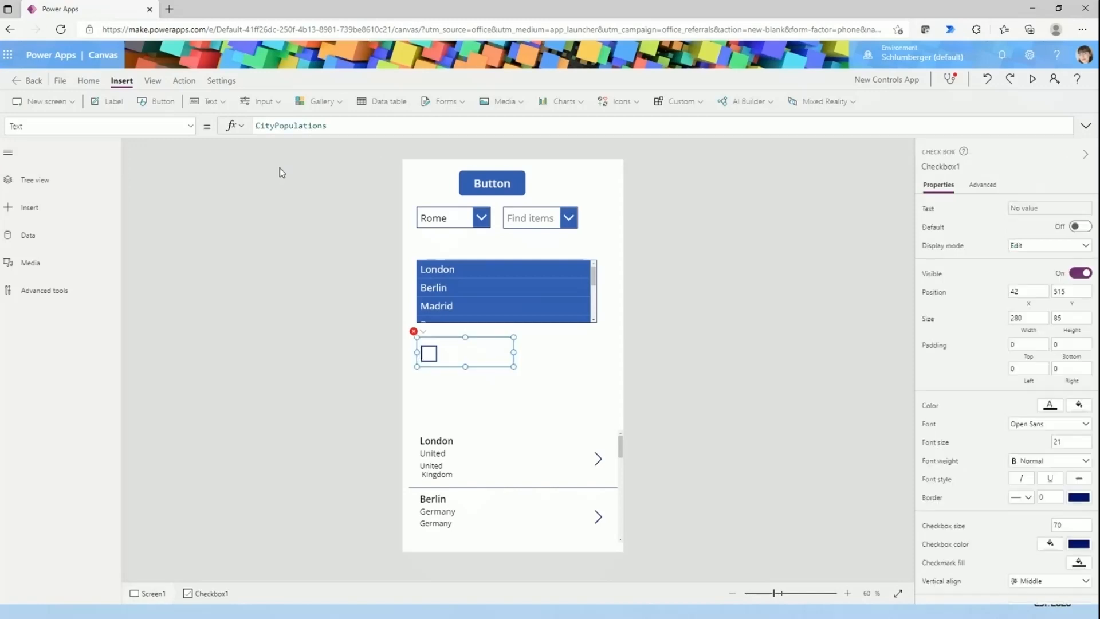
double_click(332, 126)
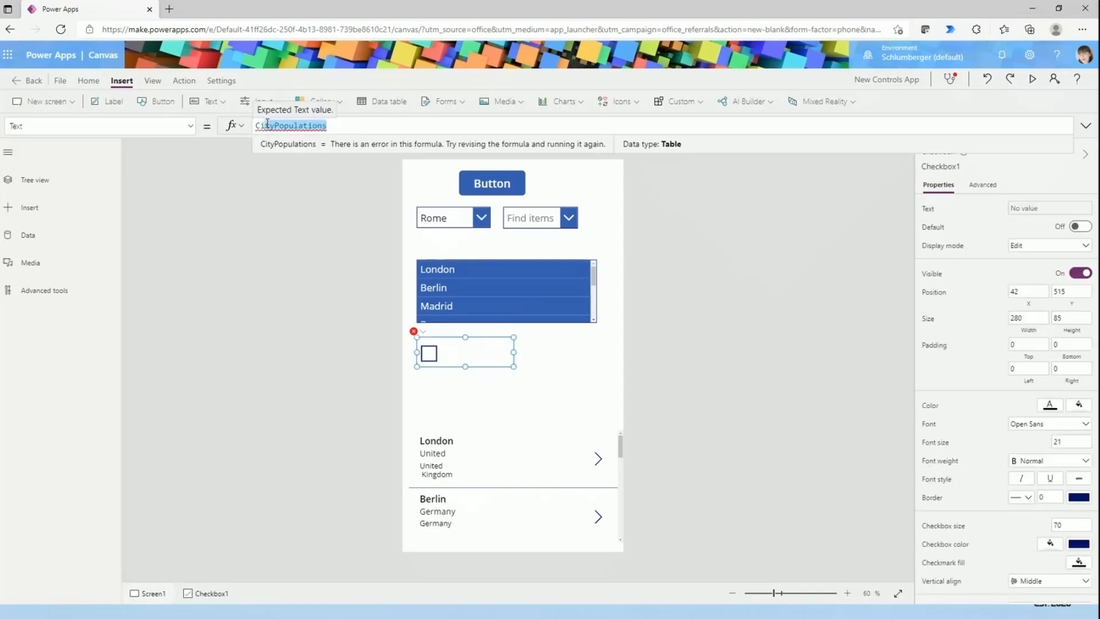
type("\"\"")
type("Ma")
type("\"")
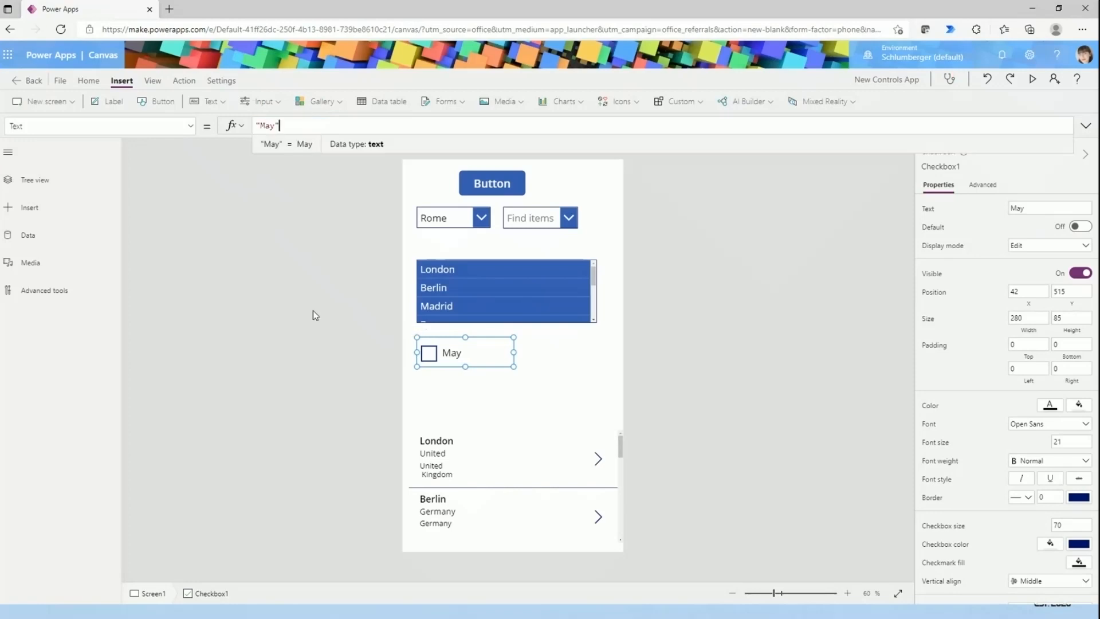
left_click(314, 315)
left_click(478, 361)
mouse_move(513, 367)
left_mouse_down()
mouse_move(466, 355)
mouse_move(495, 378)
left_mouse_up()
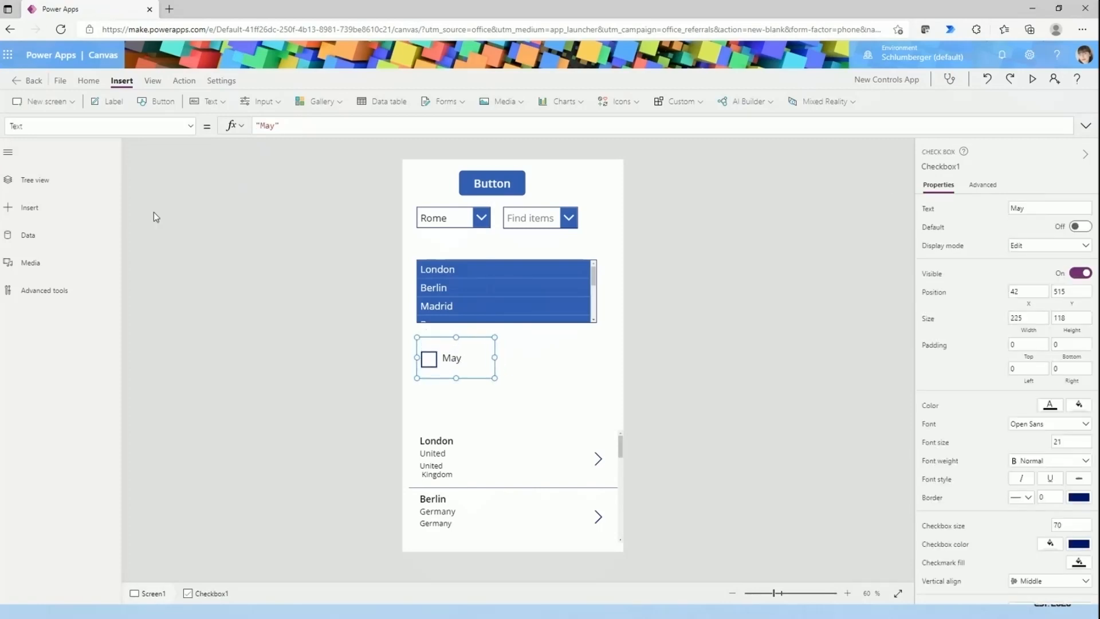
- Try to add a second comma-separated month to the check box's Text formula and restore it to "May"
left_click(276, 125)
type(",")
key("BackSpace")
key("BackSpace")
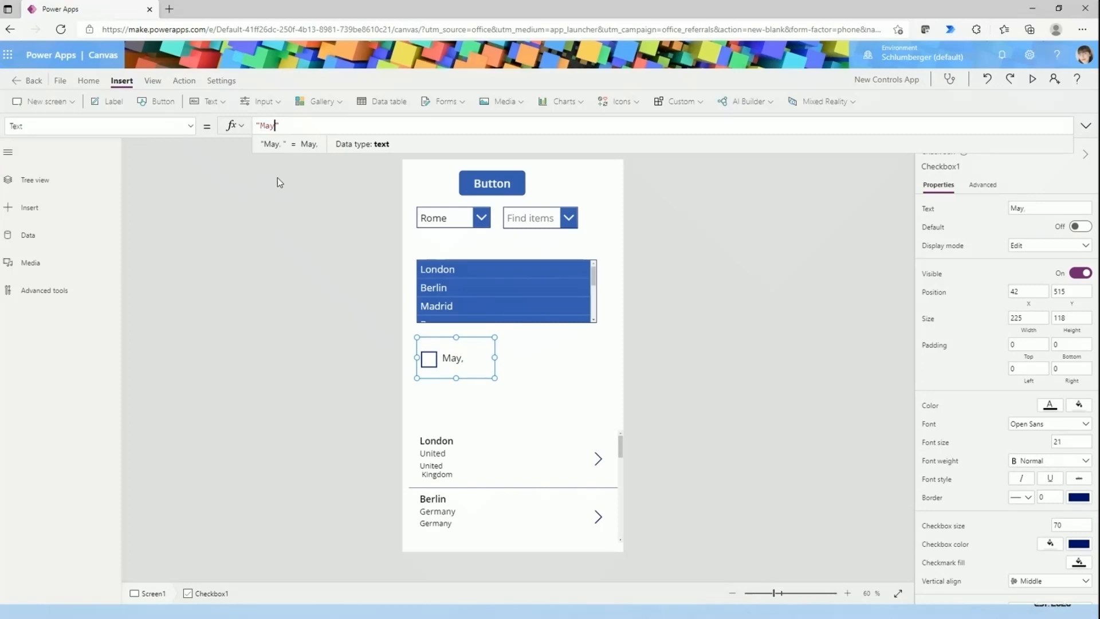
type(",\"")
type("Jun")
key("BackSpace")
key("BackSpace")
key("BackSpace")
key("BackSpace")
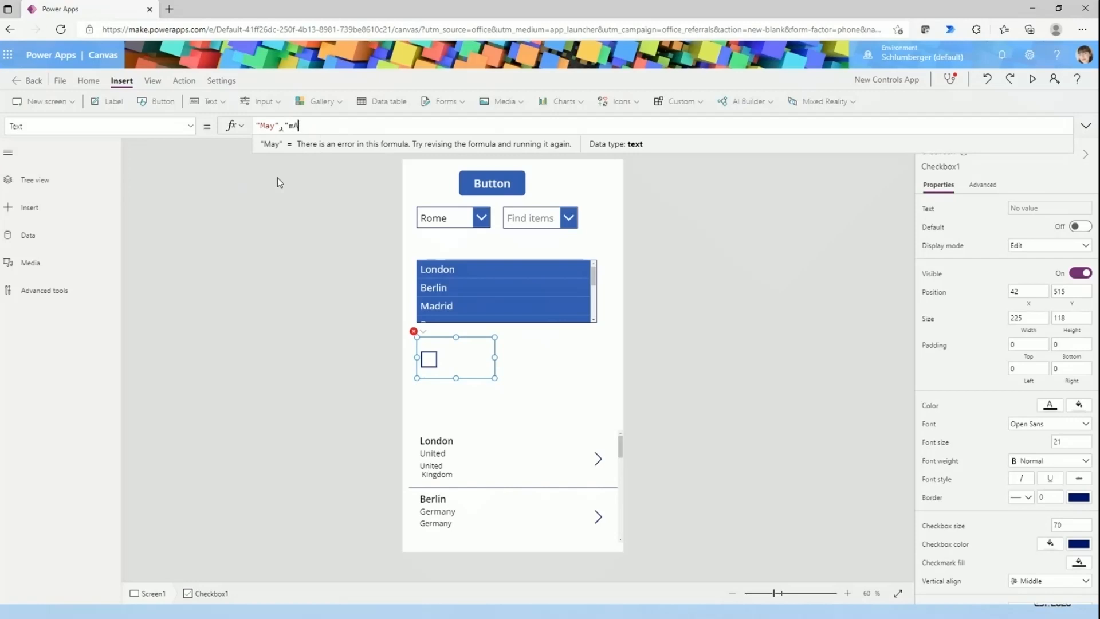
type("\"mAY")
key("BackSpace")
key("BackSpace")
key("BackSpace")
key("BackSpace")
key("BackSpace")
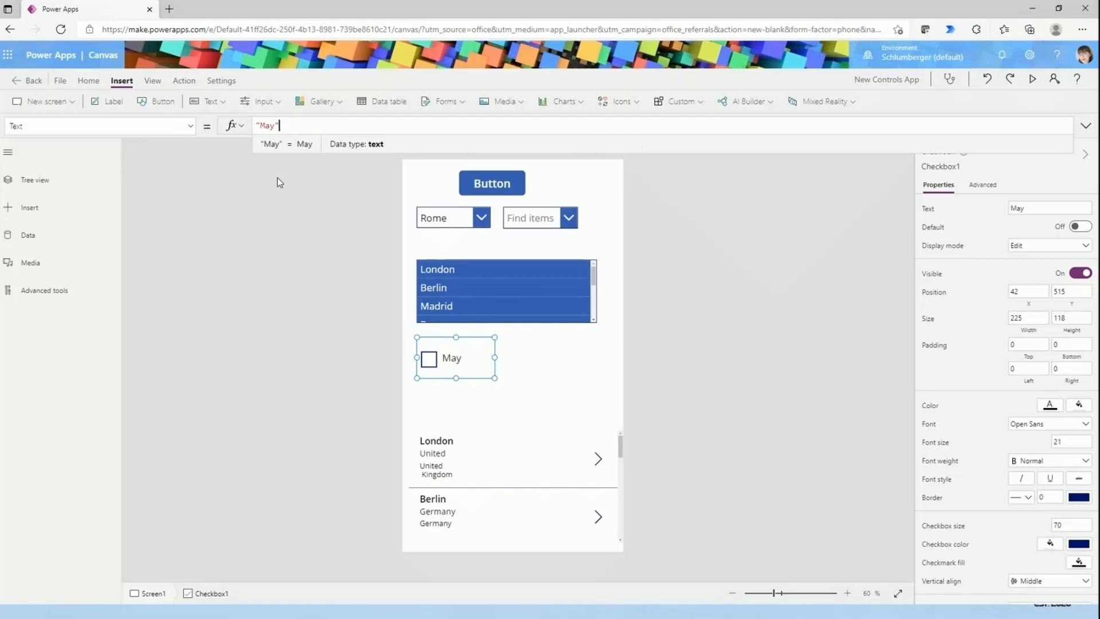
- Review the check box's properties and toggle its Default setting on and off
left_click(491, 368)
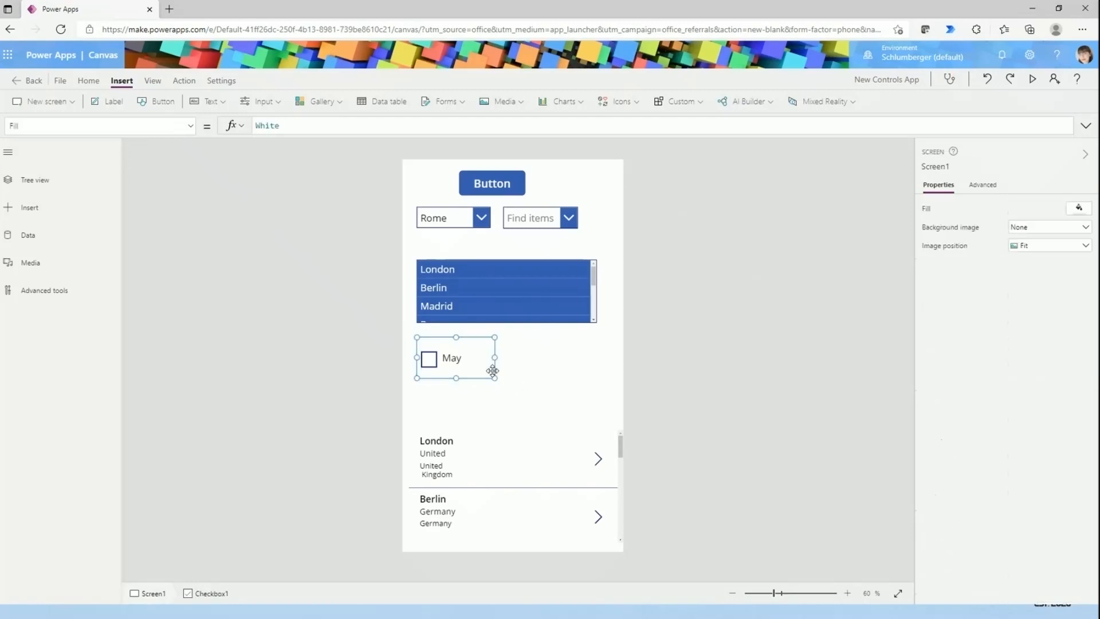
scroll(1014, 443, "down", 3)
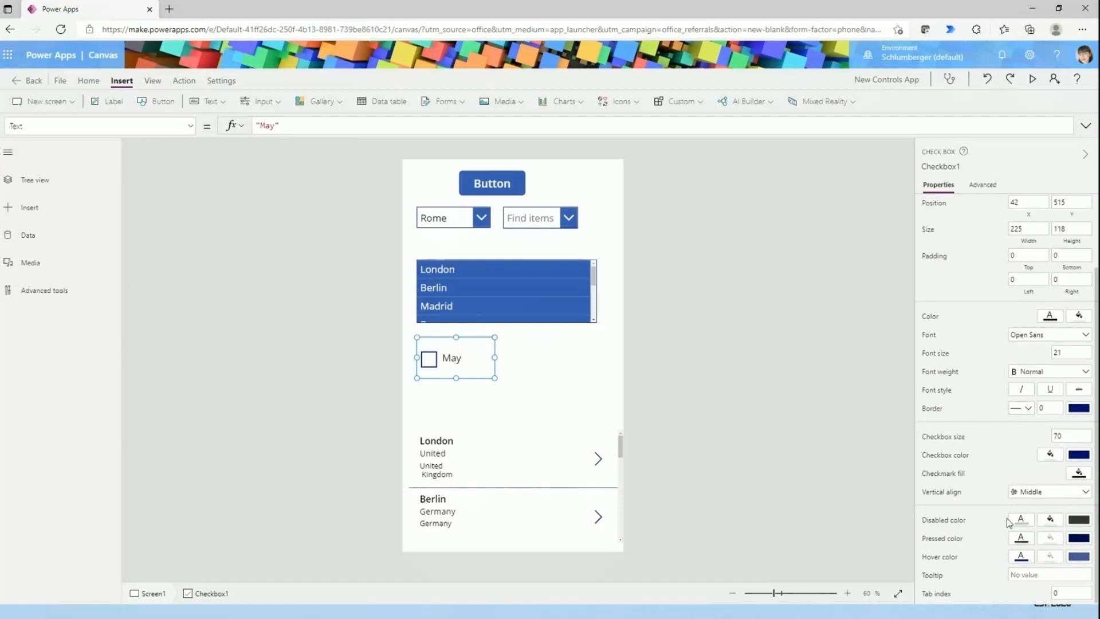
scroll(1022, 473, "up", 3)
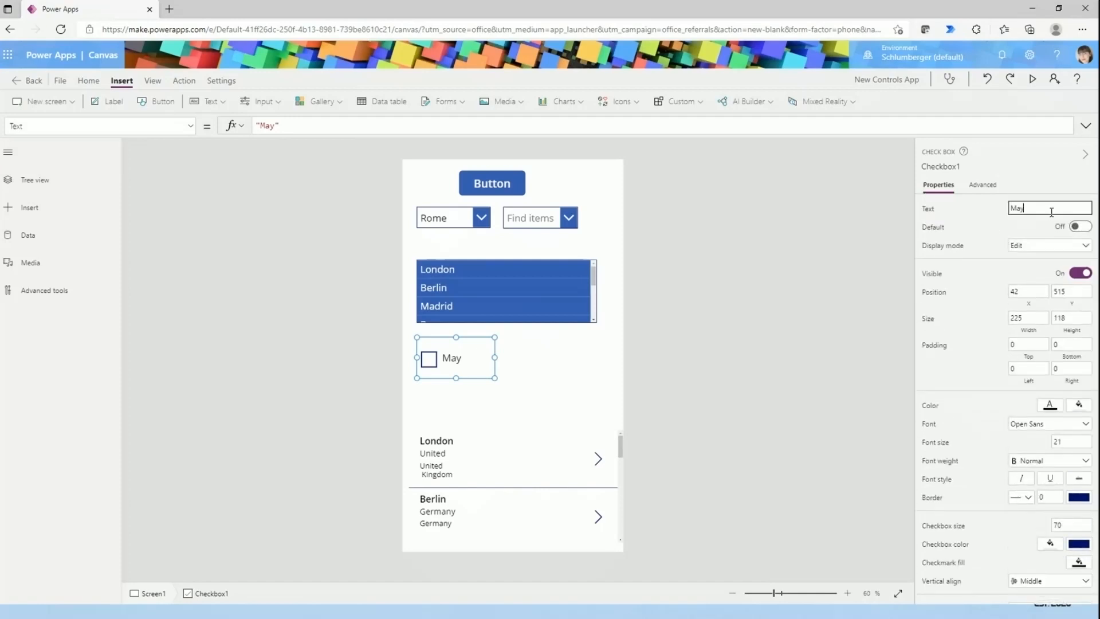
left_click(1080, 230)
left_click(1080, 230)
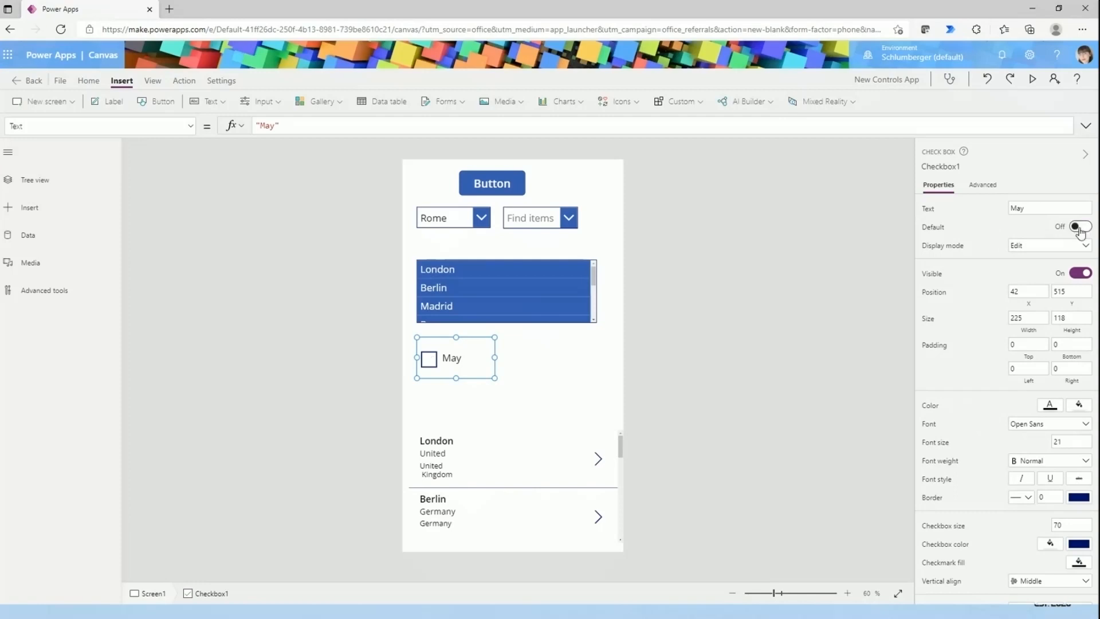
left_click(1081, 228)
left_click(1080, 228)
left_click(519, 362)
left_click(478, 360)
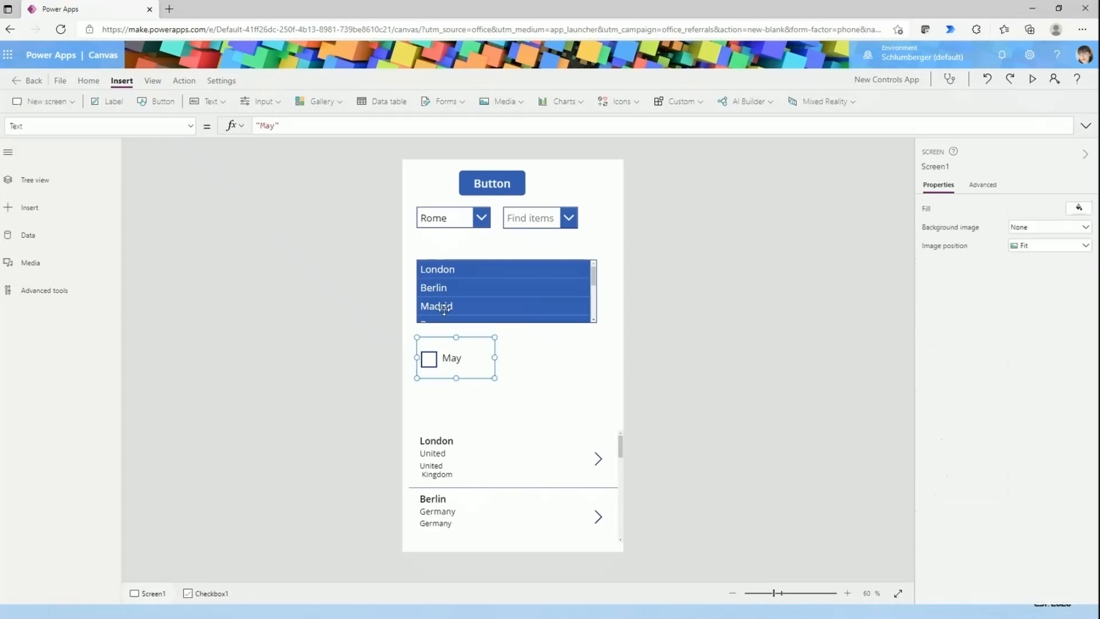
- Insert a Forms Pro survey control, enlarge it to about 396 × 432 and move it to about X 90, Y 315
left_click(225, 105)
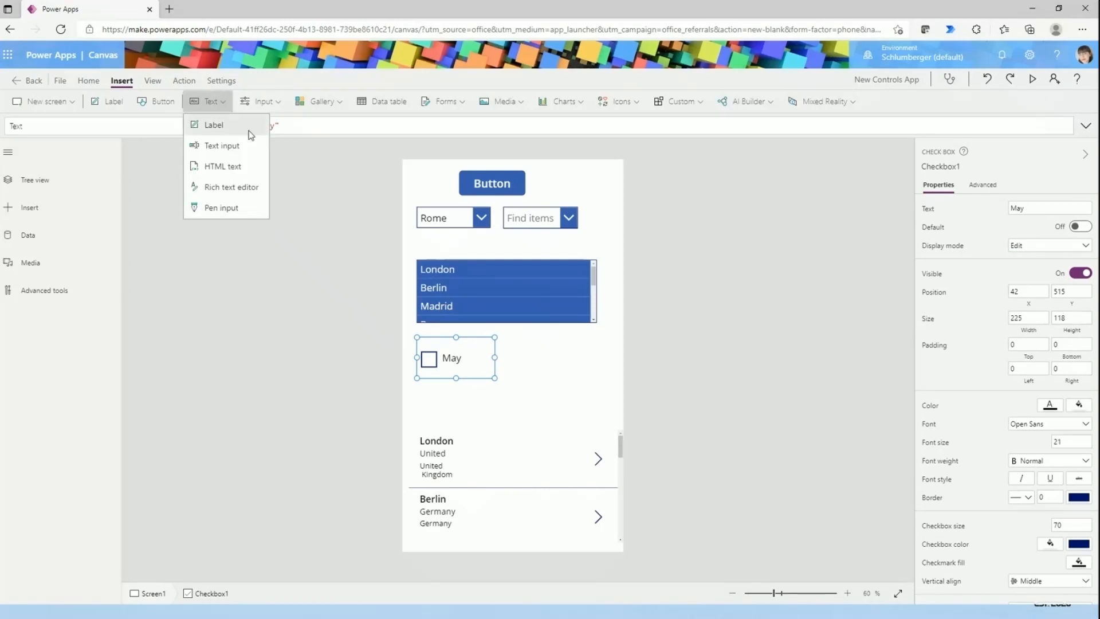
left_click(265, 93)
left_click(263, 101)
scroll(283, 249, "down", 3)
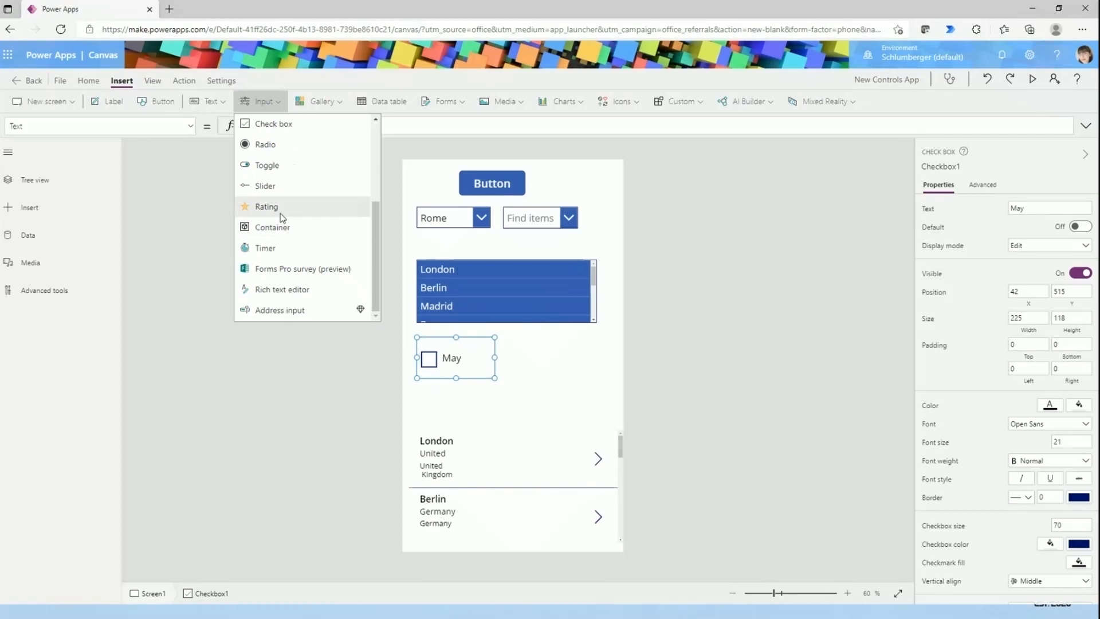
scroll(280, 213, "up", 1)
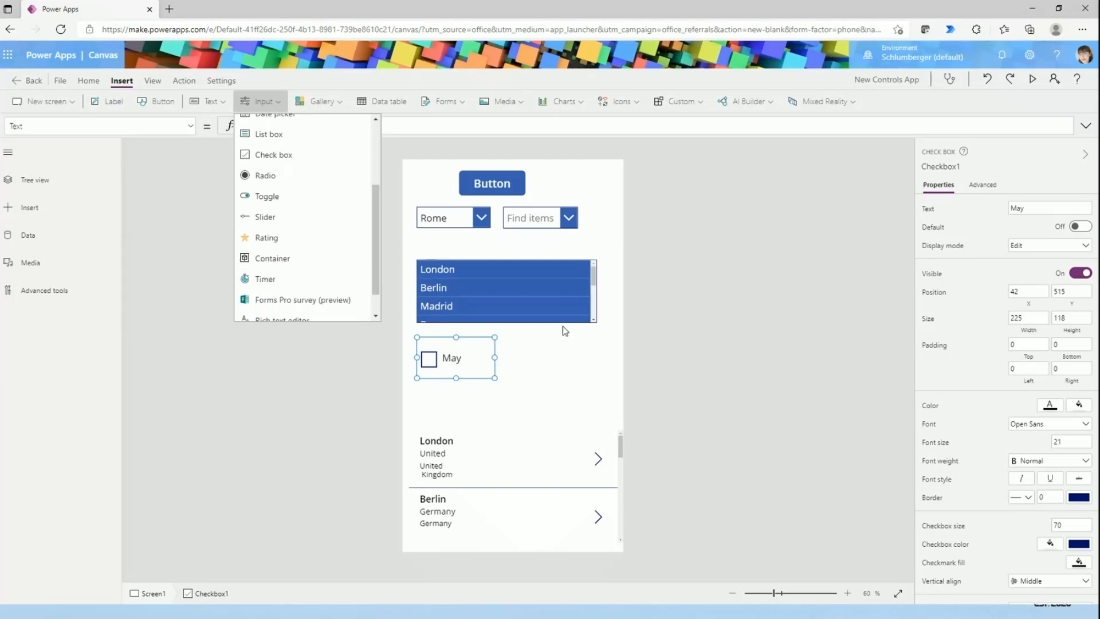
scroll(274, 183, "down", 1)
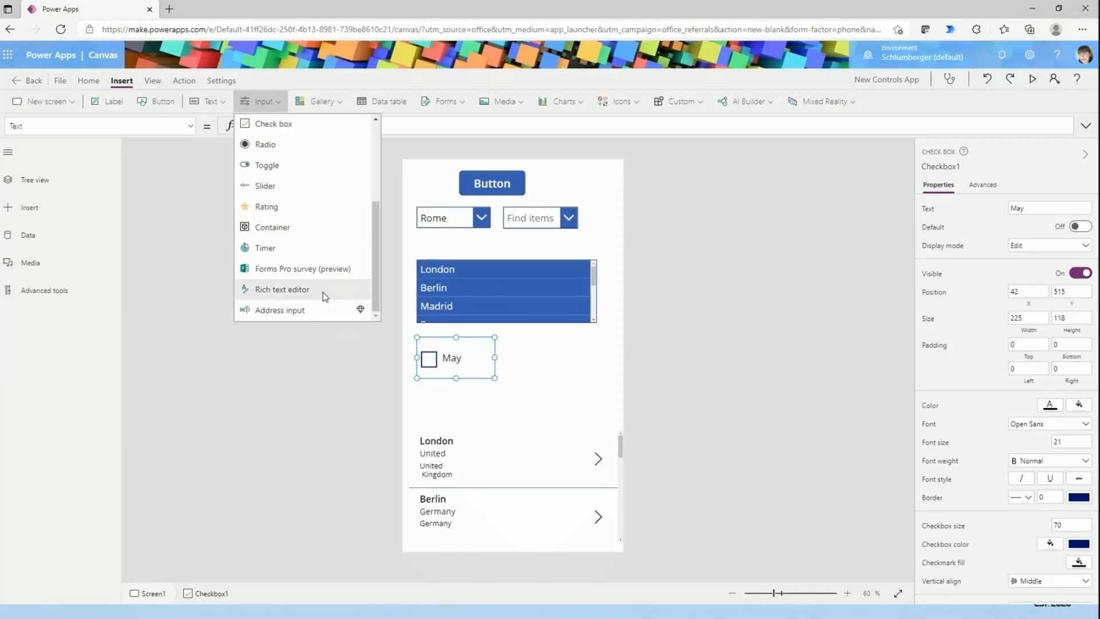
left_click(265, 269)
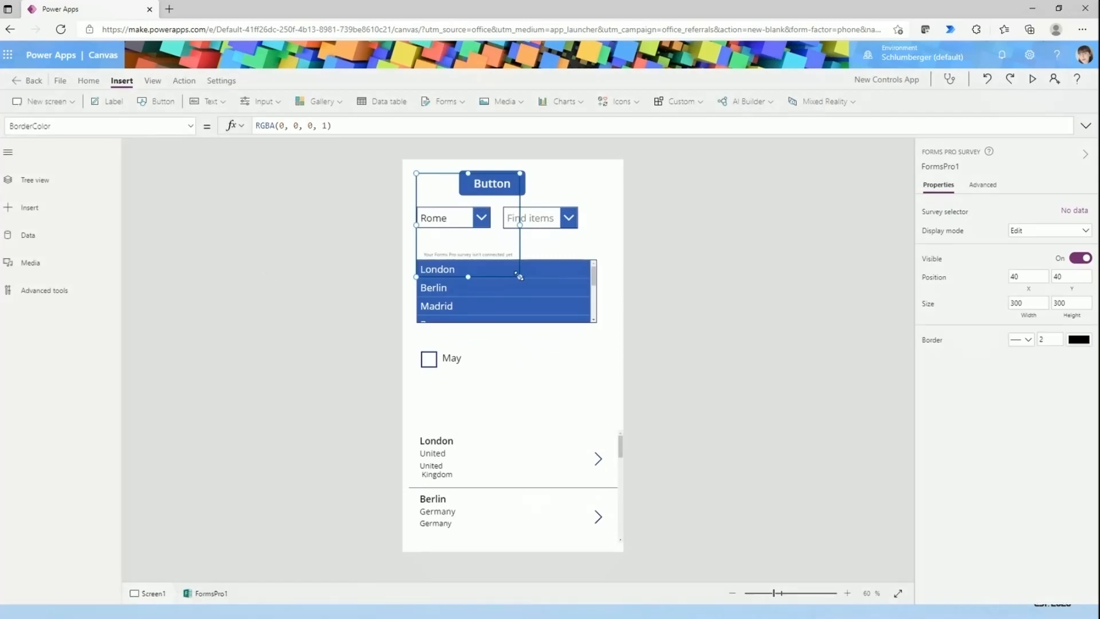
left_click_drag(519, 277, 552, 321)
left_click_drag(479, 242, 497, 328)
- Connect the Forms Pro survey control to the Digital Checklist survey
left_click(1069, 211)
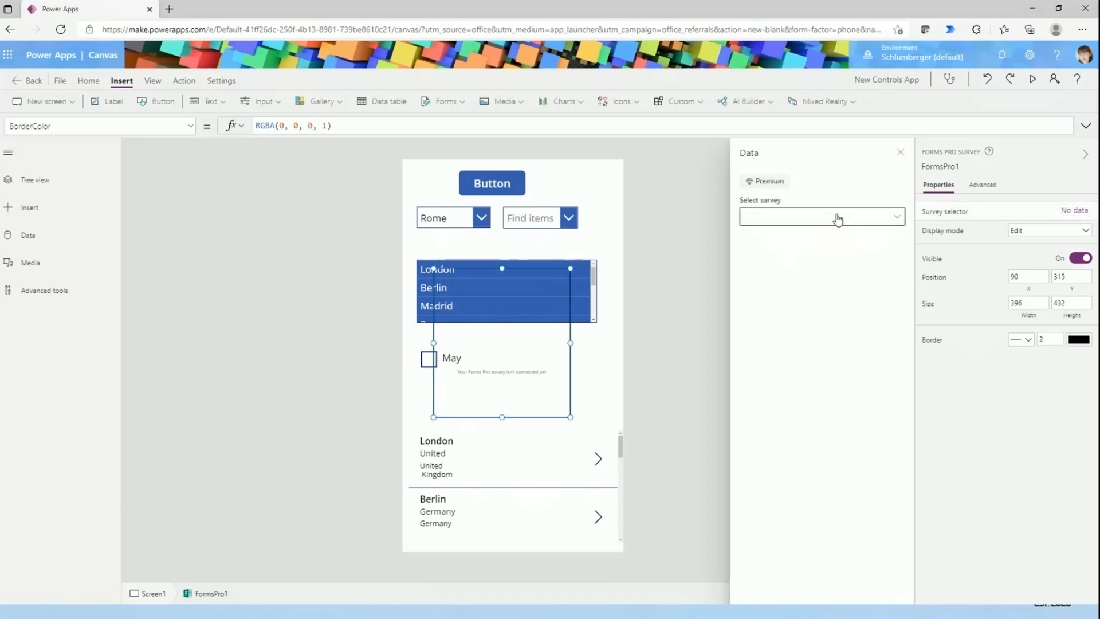
left_click(834, 218)
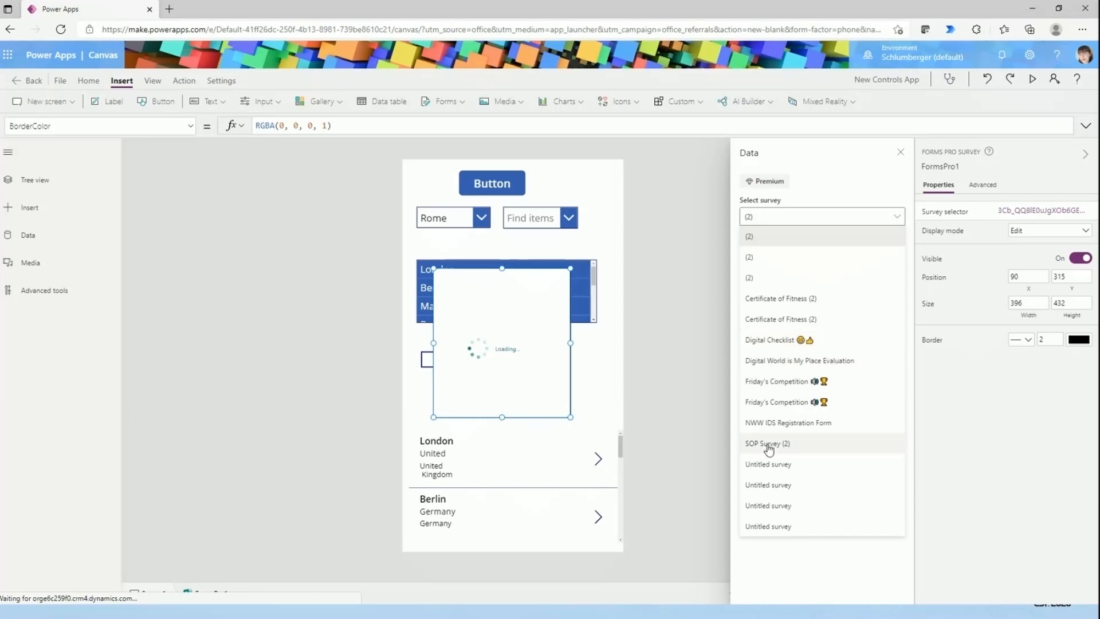
left_click(768, 340)
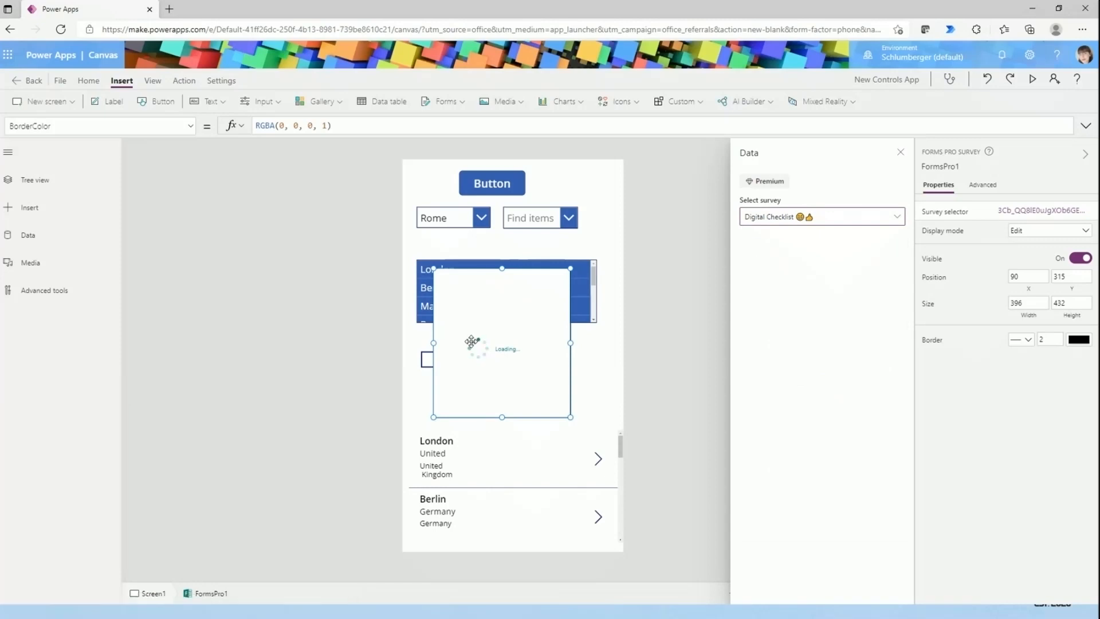
left_click(785, 220)
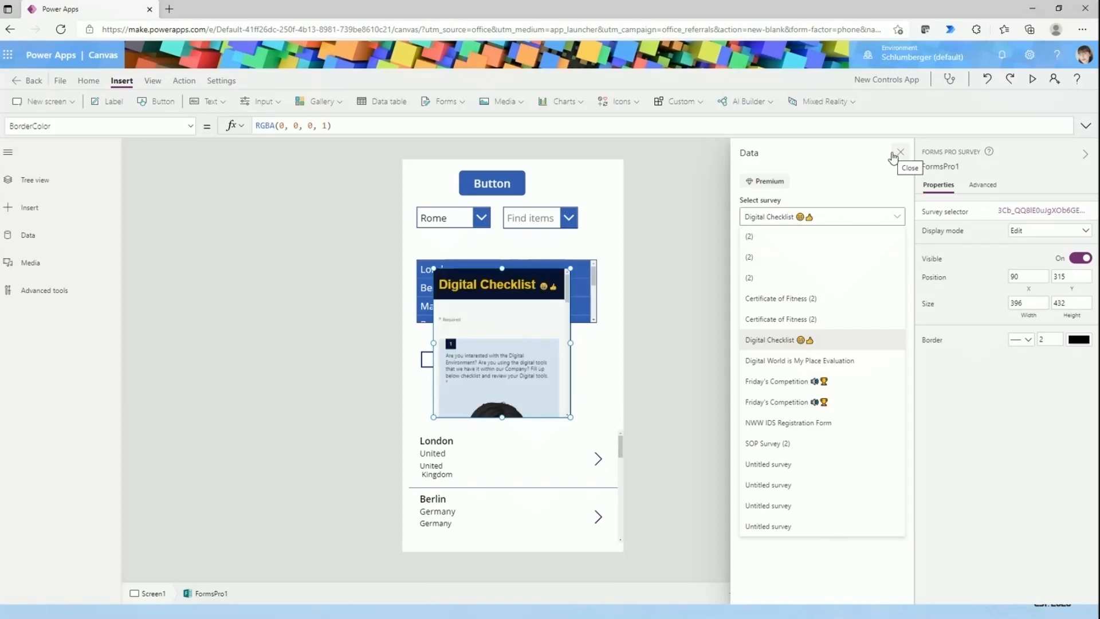
left_click(898, 153)
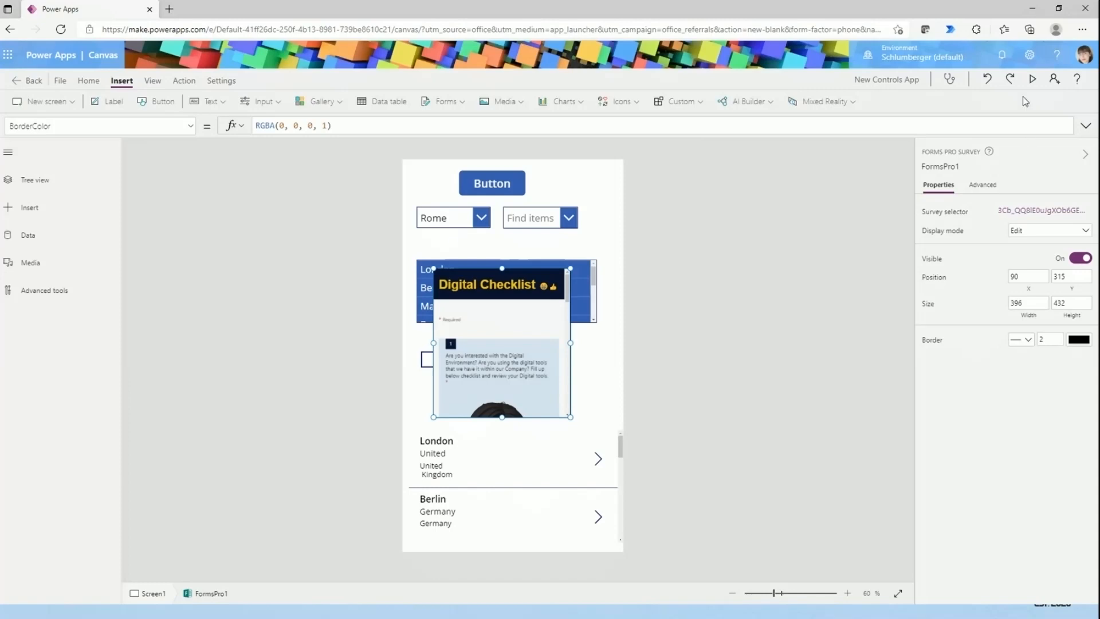
- Enlarge the survey control down over the gallery and preview the app briefly
left_click_drag(570, 417, 610, 511)
left_click(1033, 81)
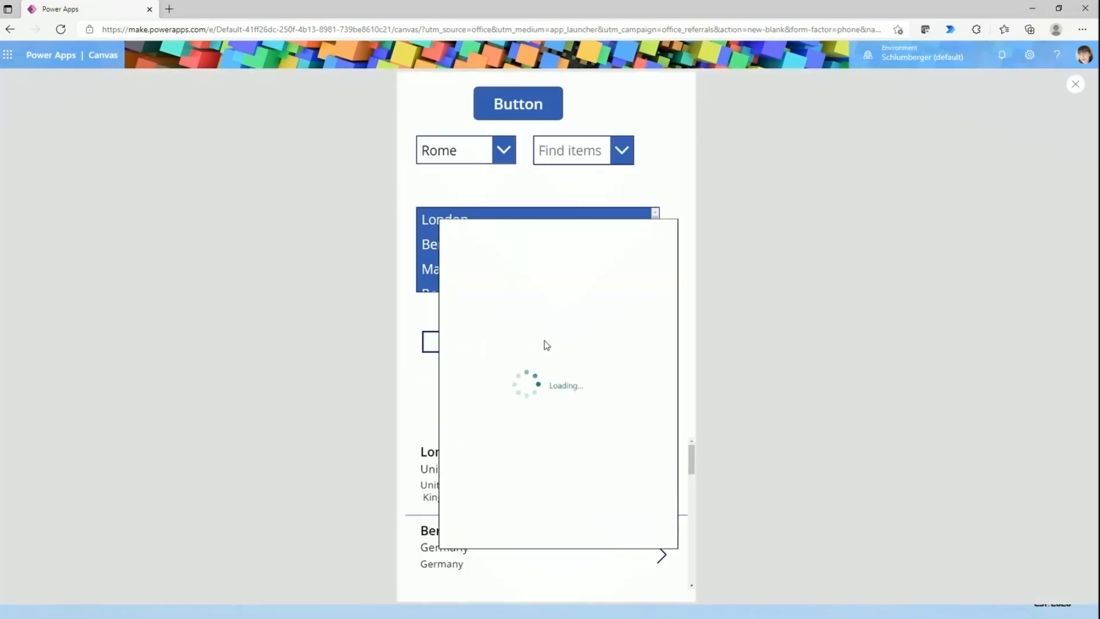
left_click(1069, 89)
- Shrink the survey control to about 443 × 112 and place it between the check box and the gallery at about X 80, Y 633
left_click_drag(500, 390, 474, 391)
left_click_drag(585, 271, 621, 416)
left_click_drag(552, 462, 552, 397)
left_click_drag(623, 447, 524, 413)
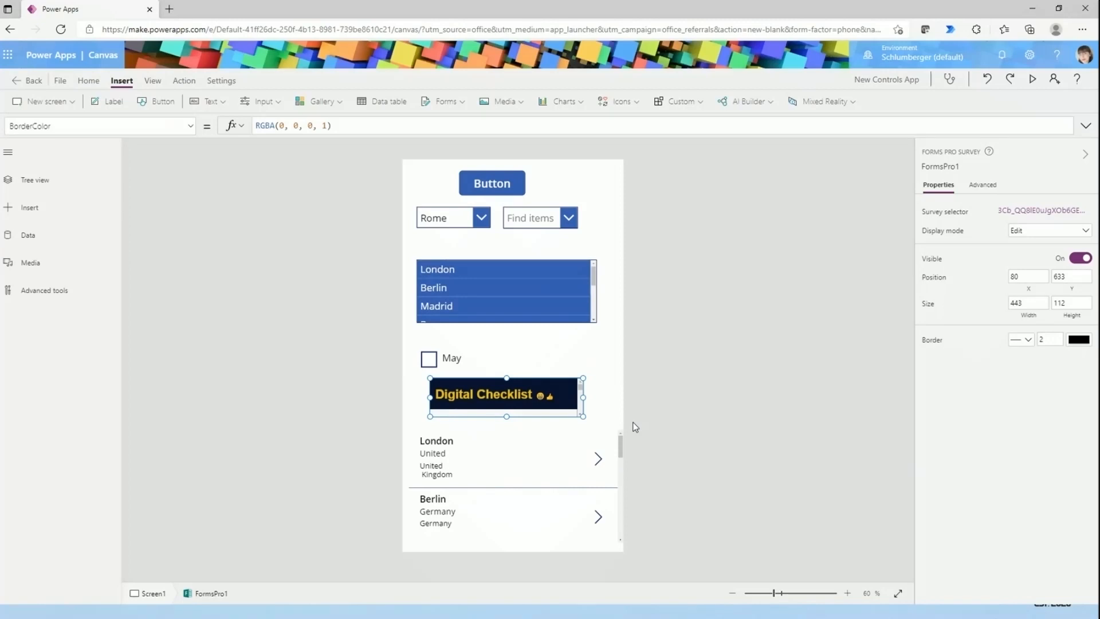
- Deselect the survey control and examine which Custom, AI Builder and Mixed Reality components can be inserted on the screen
left_click(306, 230)
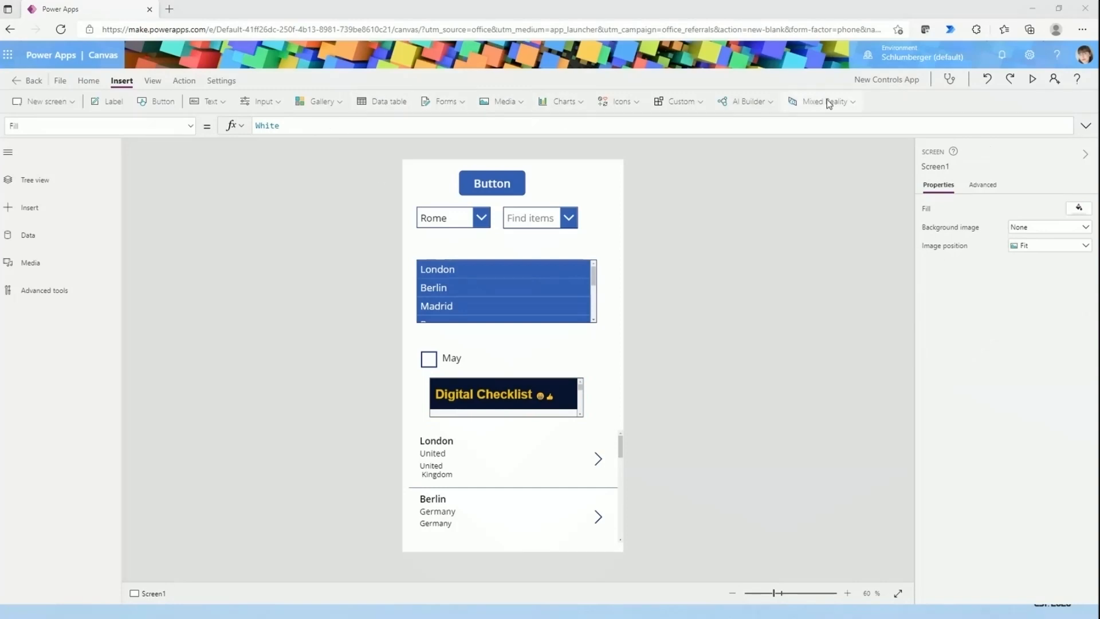
left_click(697, 104)
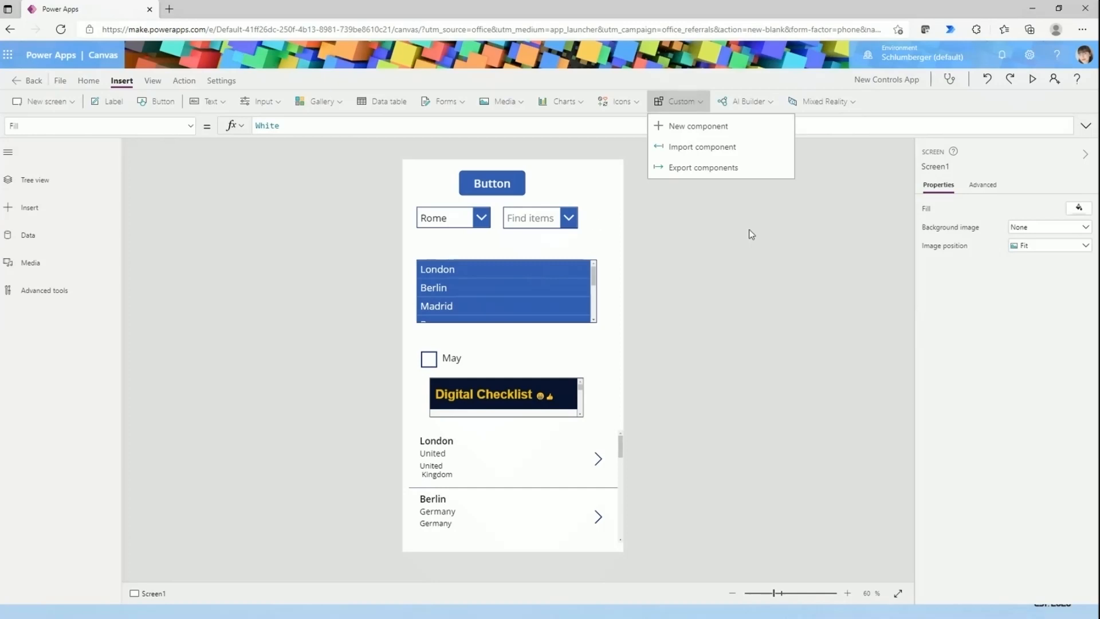
left_click(789, 256)
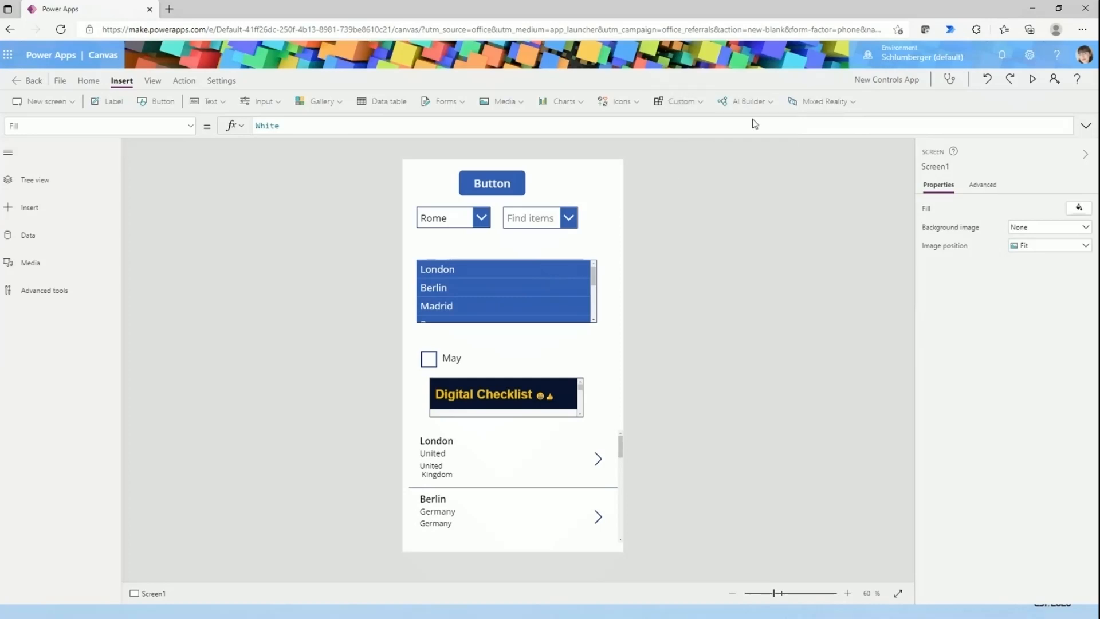
left_click(764, 108)
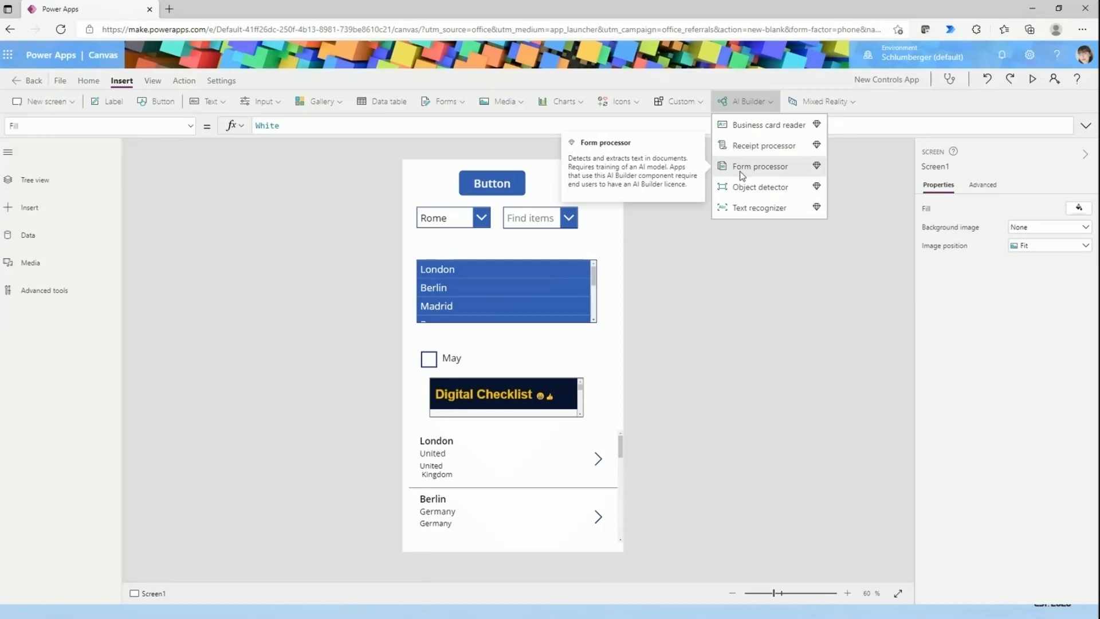
left_click(812, 106)
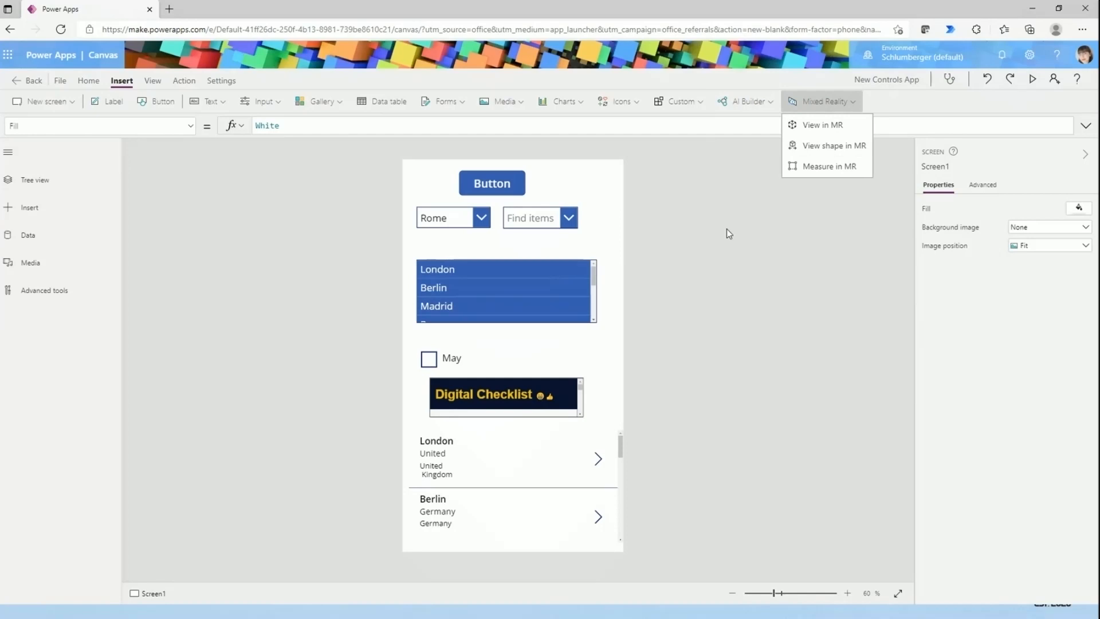
left_click(659, 304)
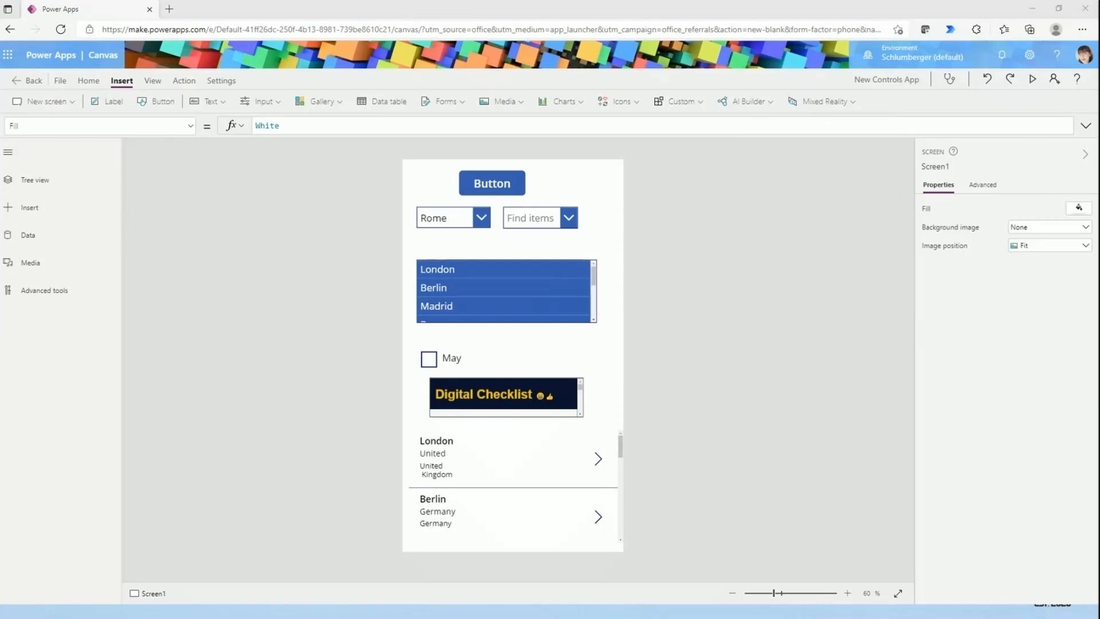
- Minimize the browser window and return to the closing "Thanks!" slide of the presentation
left_click(1031, 9)
left_click(376, 338)
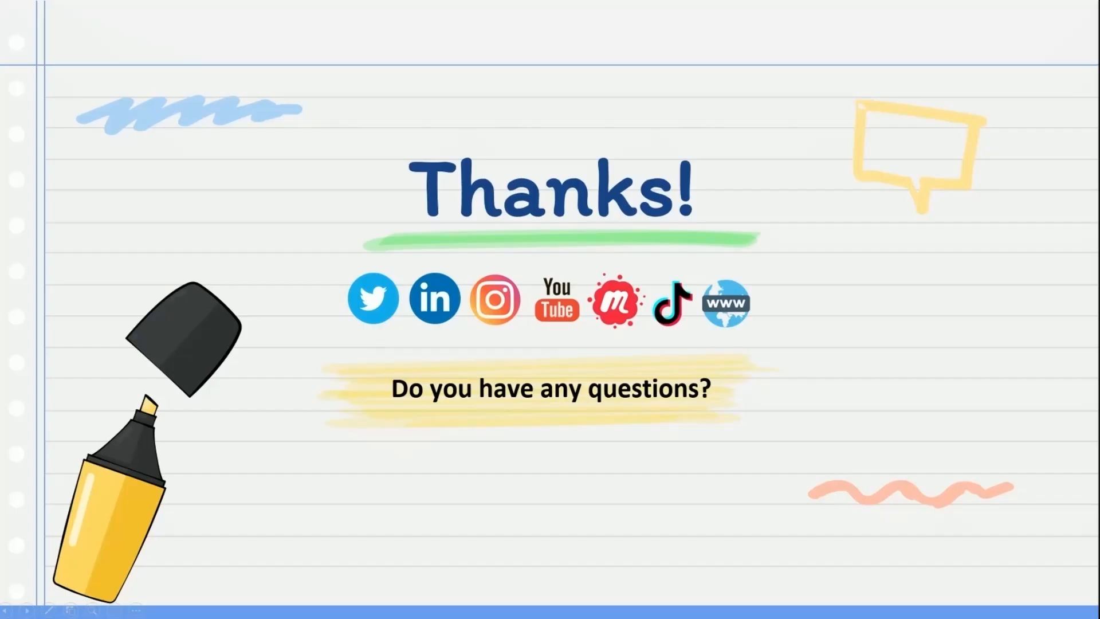